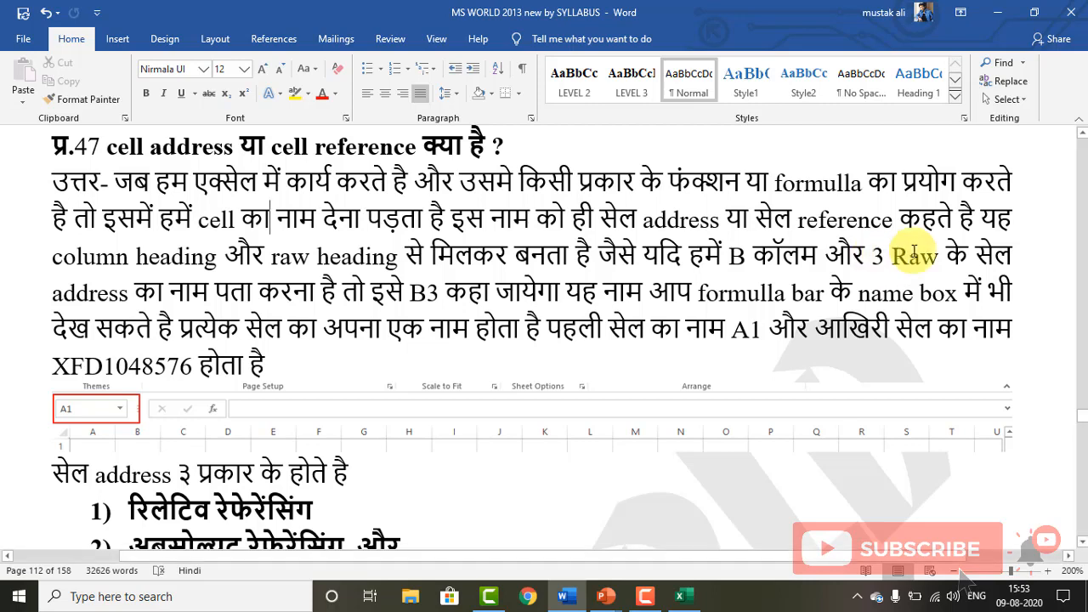
# Switch to the blank Excel workbook and select cell B3 to view its address.
pyautogui.click(680, 596)
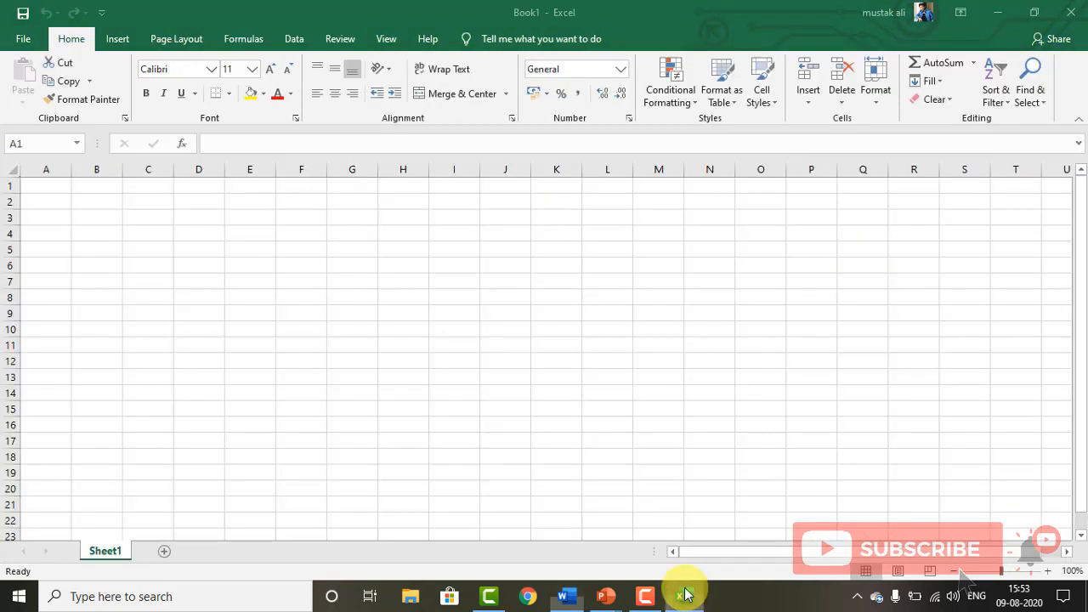
pyautogui.keyDown('ctrl'); pyautogui.scroll(6, 219, 384); pyautogui.keyUp('ctrl')
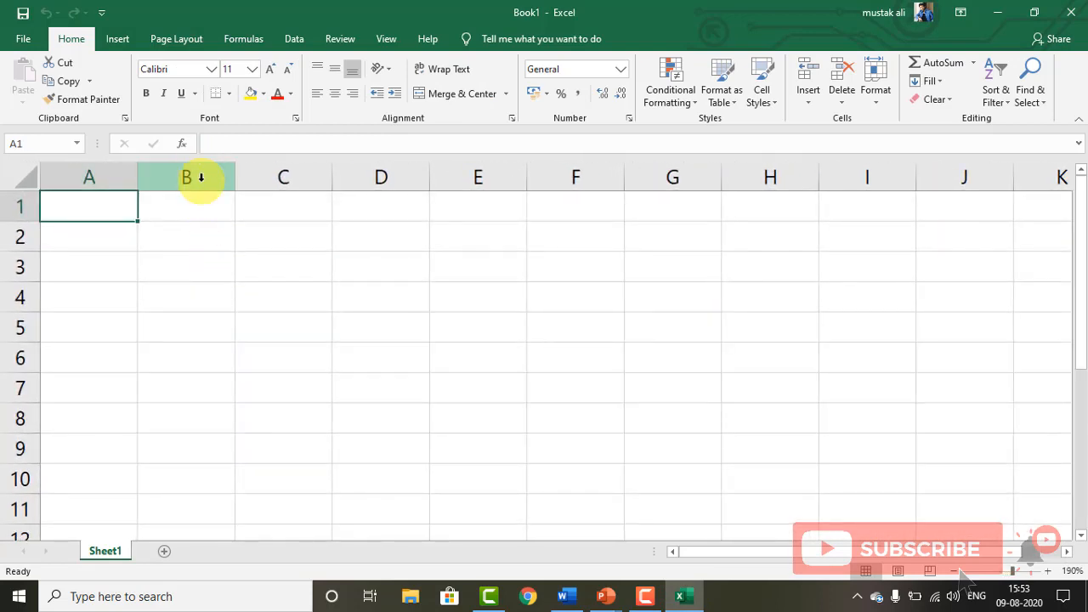
pyautogui.click(180, 270)
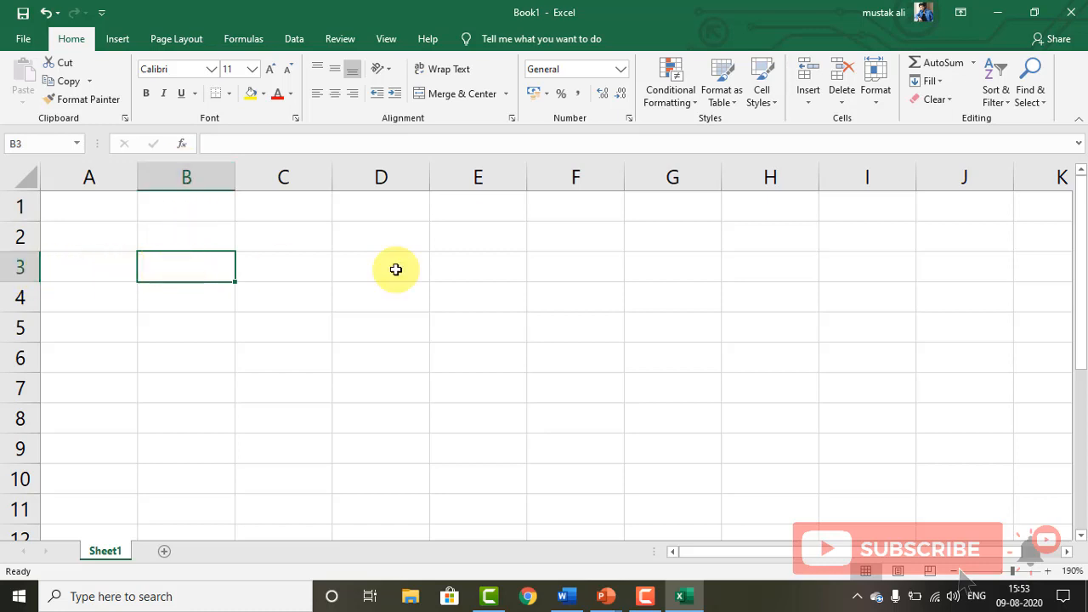
# Check the cell-address notes in Word, return to Excel and select cell C4.
pyautogui.click(562, 596)
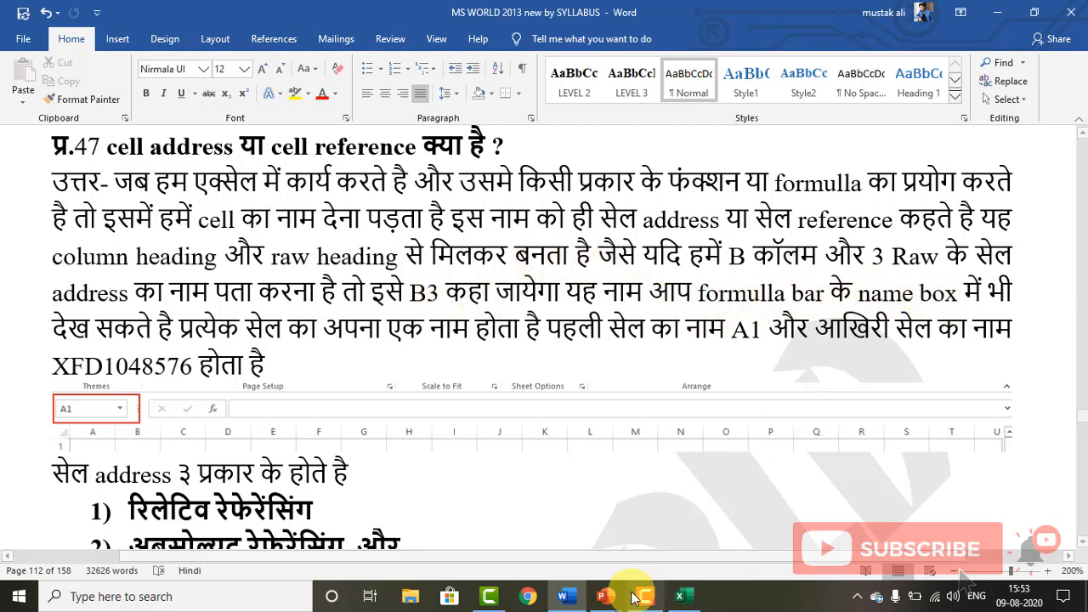
pyautogui.click(679, 596)
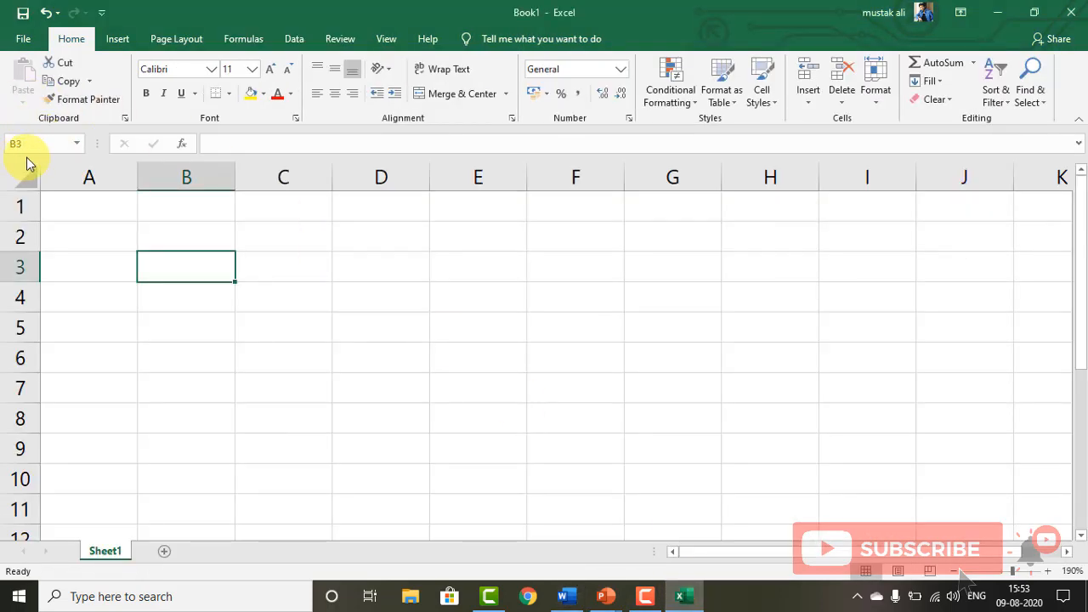
pyautogui.click(302, 285)
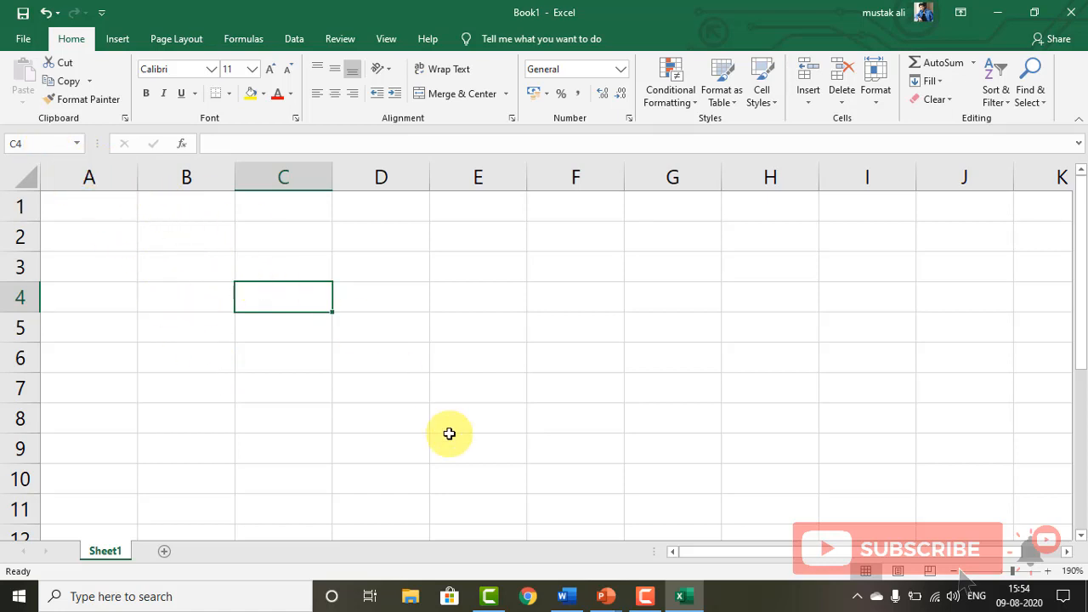
# Consult the Word notes again, return to Excel and go from A1 to the sheet's last cell, XFD1048576.
pyautogui.moveTo(576, 597)
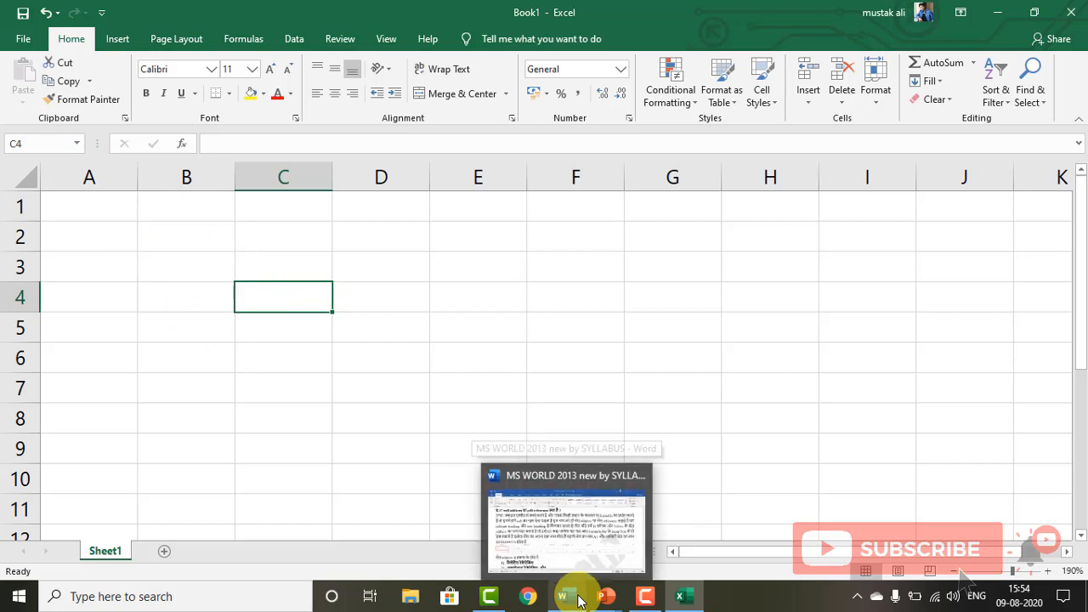
pyautogui.click(578, 600)
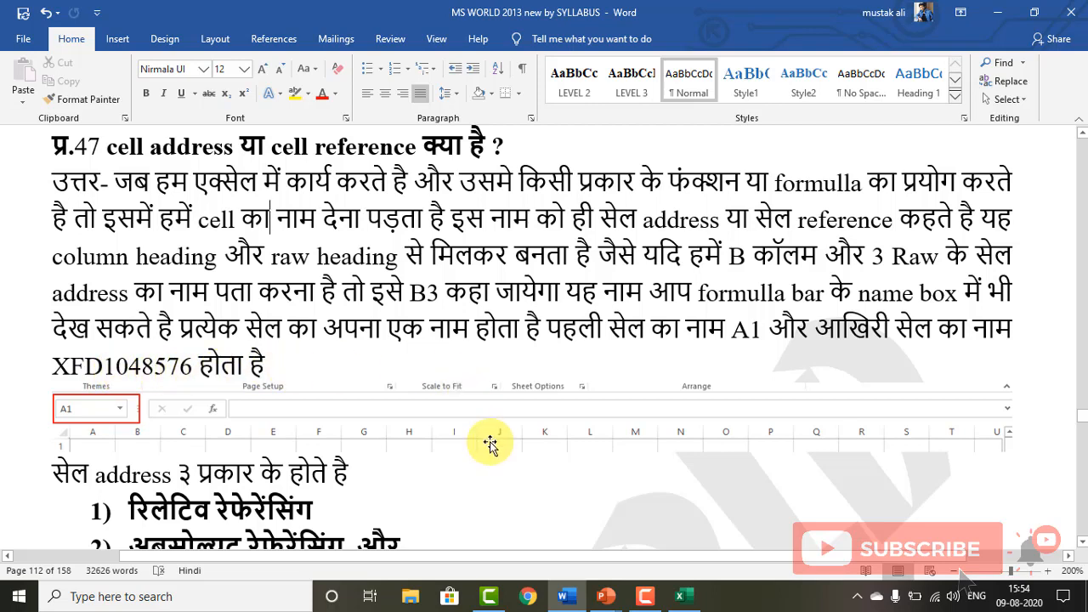
pyautogui.click(682, 597)
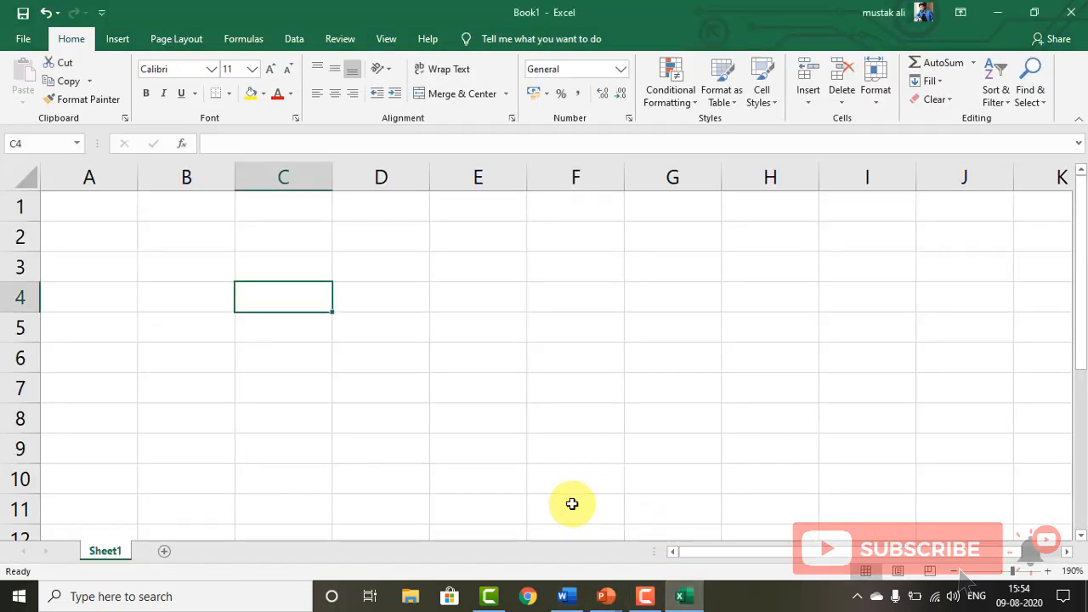
pyautogui.click(103, 212)
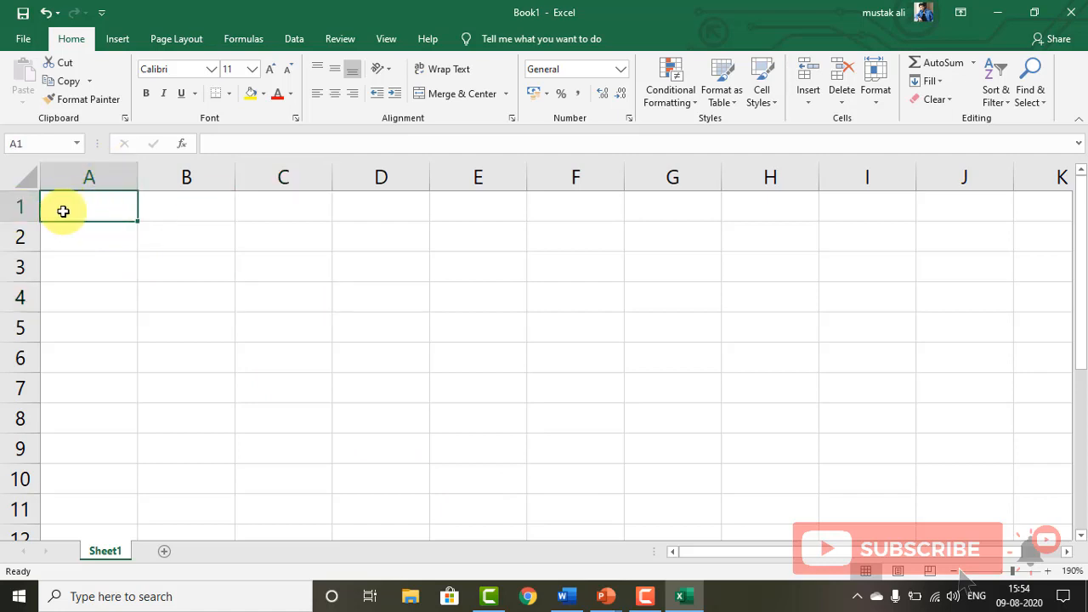
pyautogui.hotkey('ctrl', 'Right')
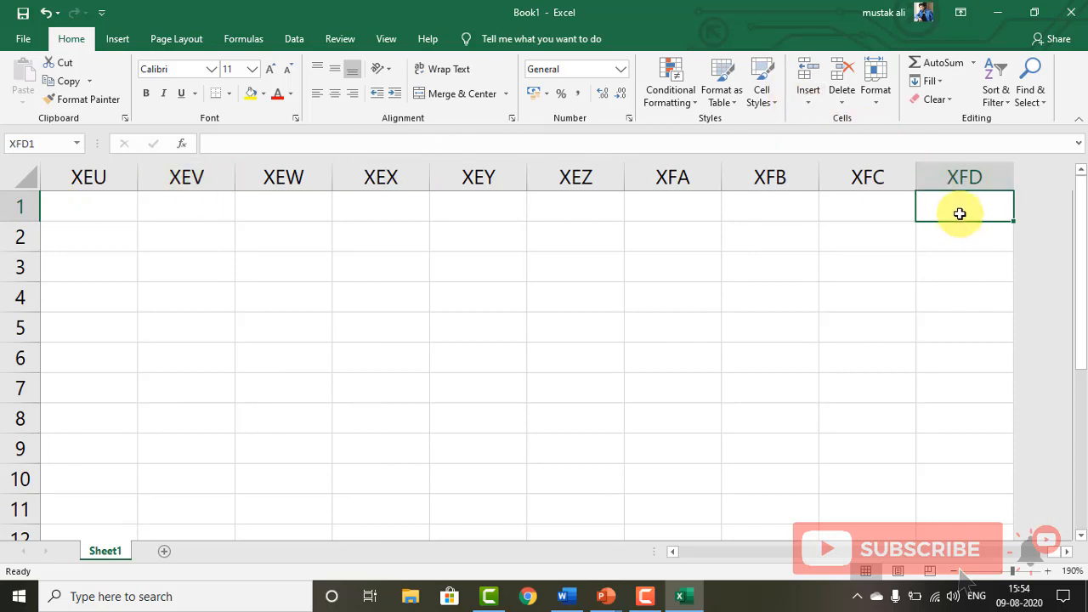
pyautogui.hotkey('ctrl', 'Down')
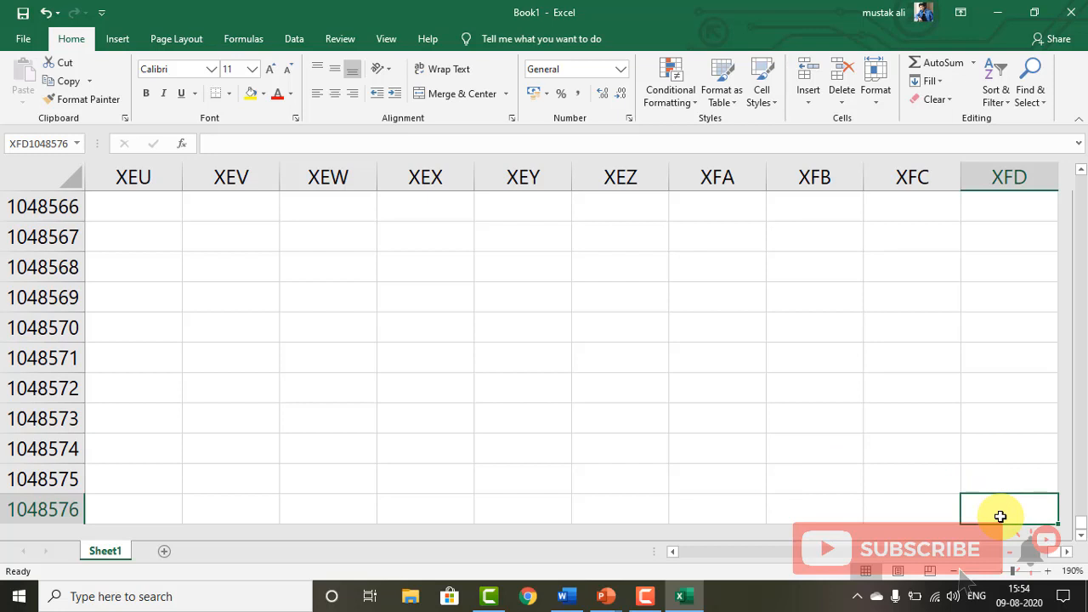
# Return to A1, jump to the last column and back, and jump to the last row and back.
pyautogui.hotkey('ctrl', 'Up')
pyautogui.hotkey('ctrl', 'Left')
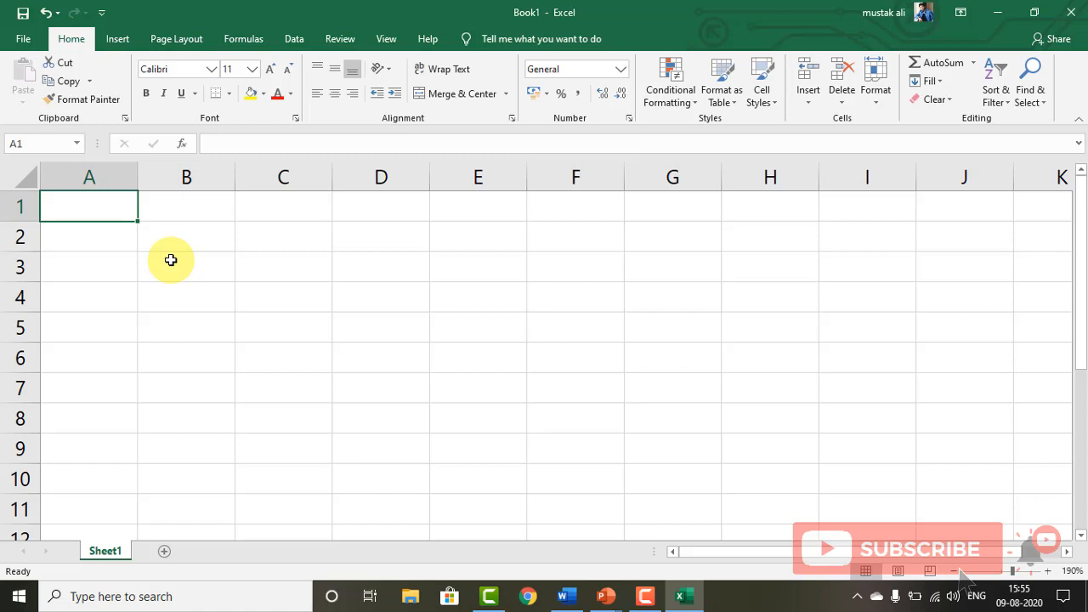
pyautogui.hotkey('ctrl', 'Right')
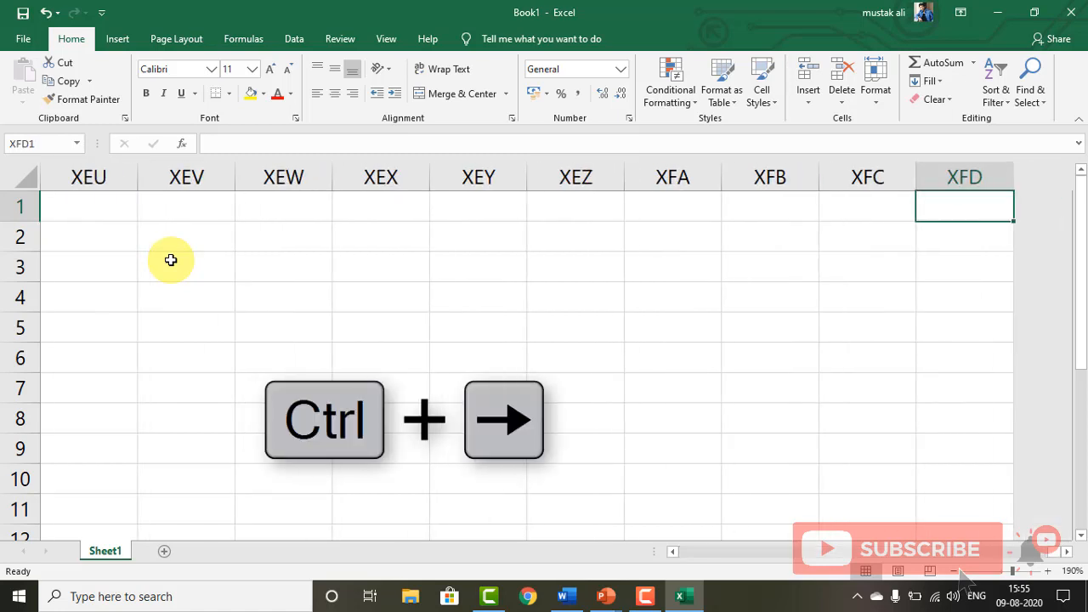
pyautogui.hotkey('ctrl', 'Left')
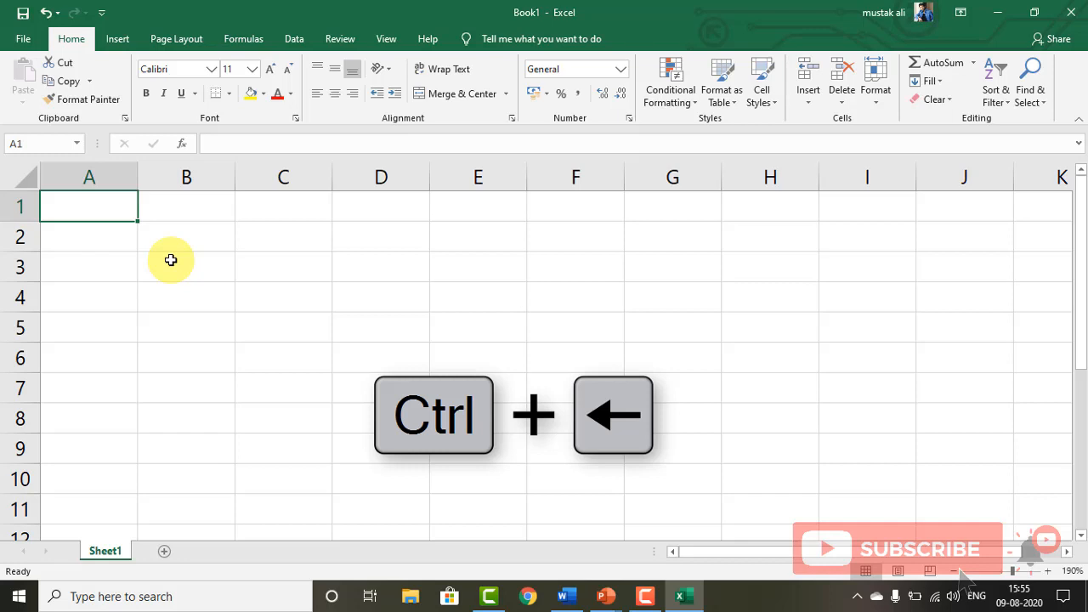
pyautogui.hotkey('ctrl', 'Down')
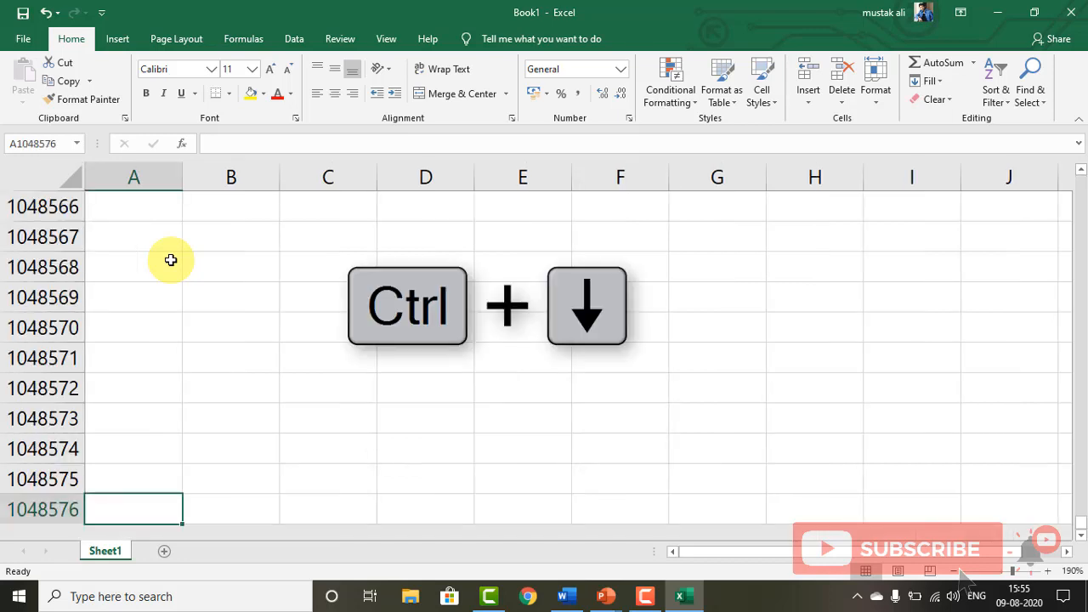
pyautogui.hotkey('ctrl', 'Up')
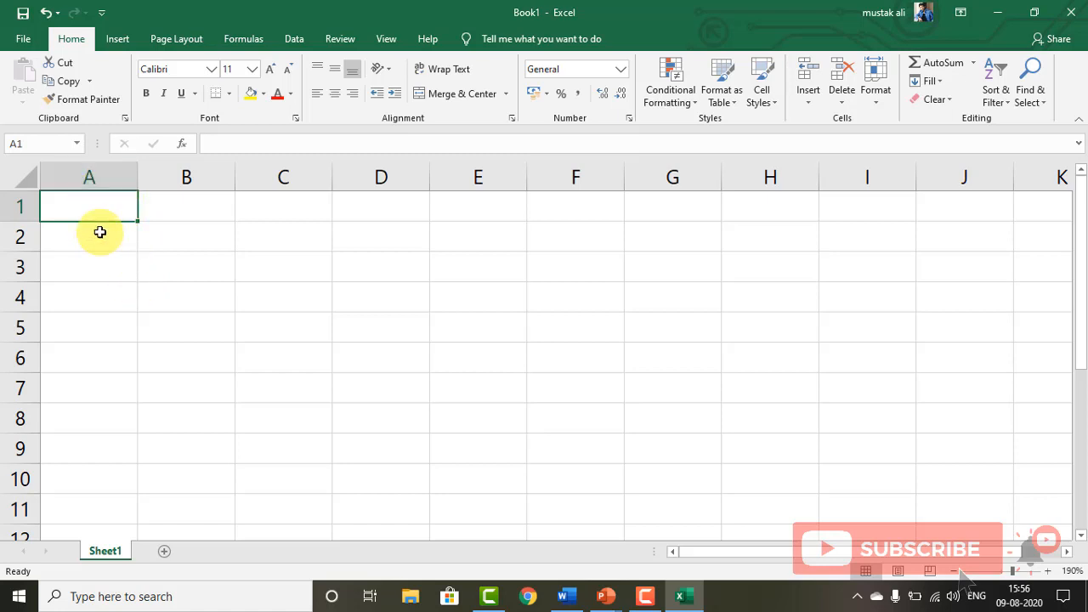
# Switch to Word and read the notes on the types of cell referencing down to the Relative Reference section.
pyautogui.click(565, 596)
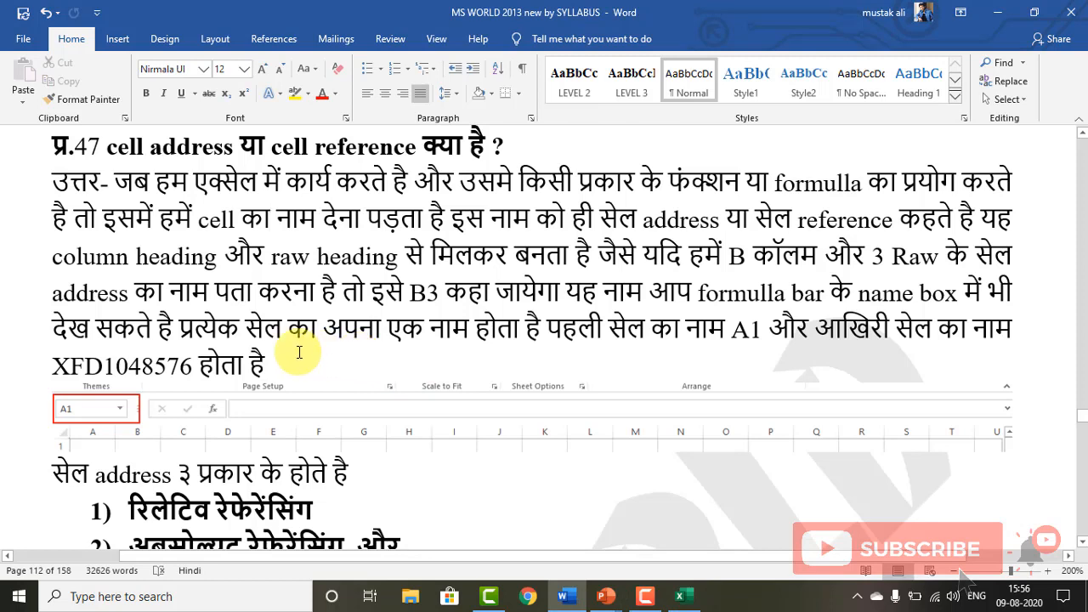
pyautogui.scroll(-2, 194, 308)
pyautogui.scroll(-1, 194, 308)
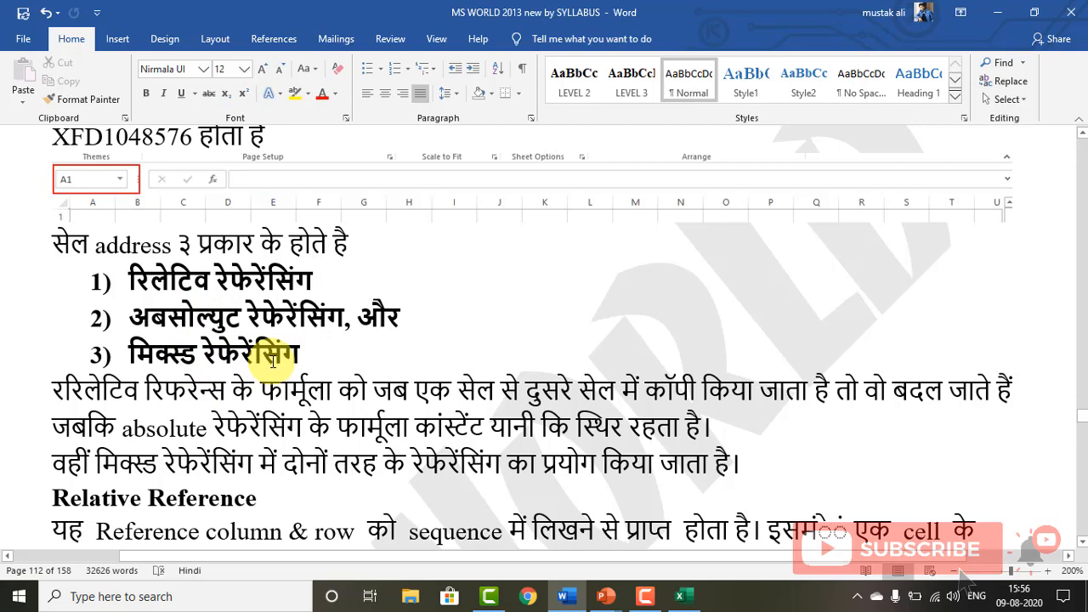
pyautogui.scroll(-2, 157, 366)
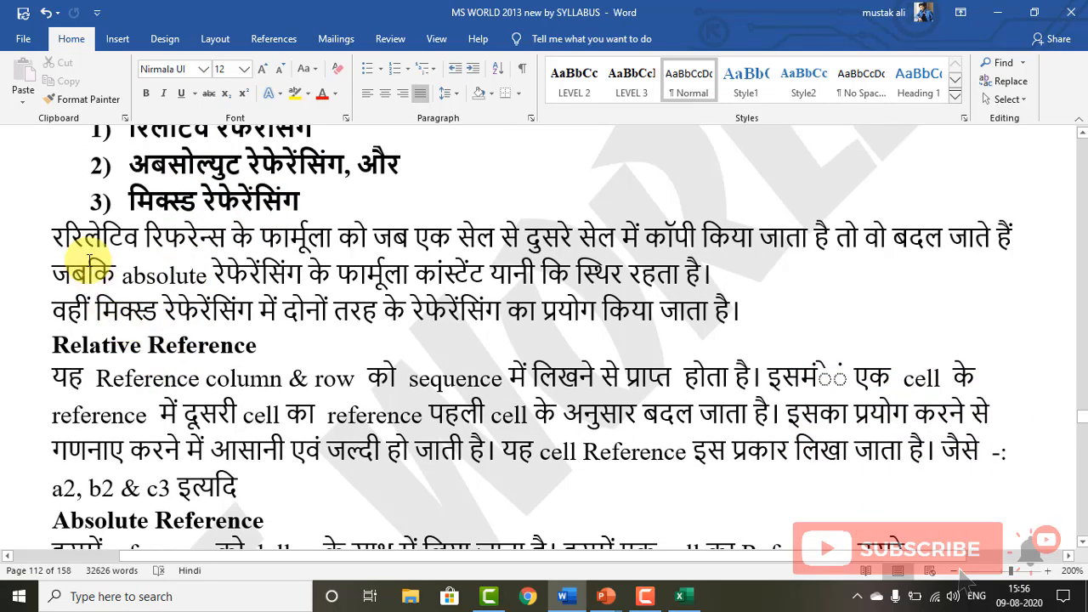
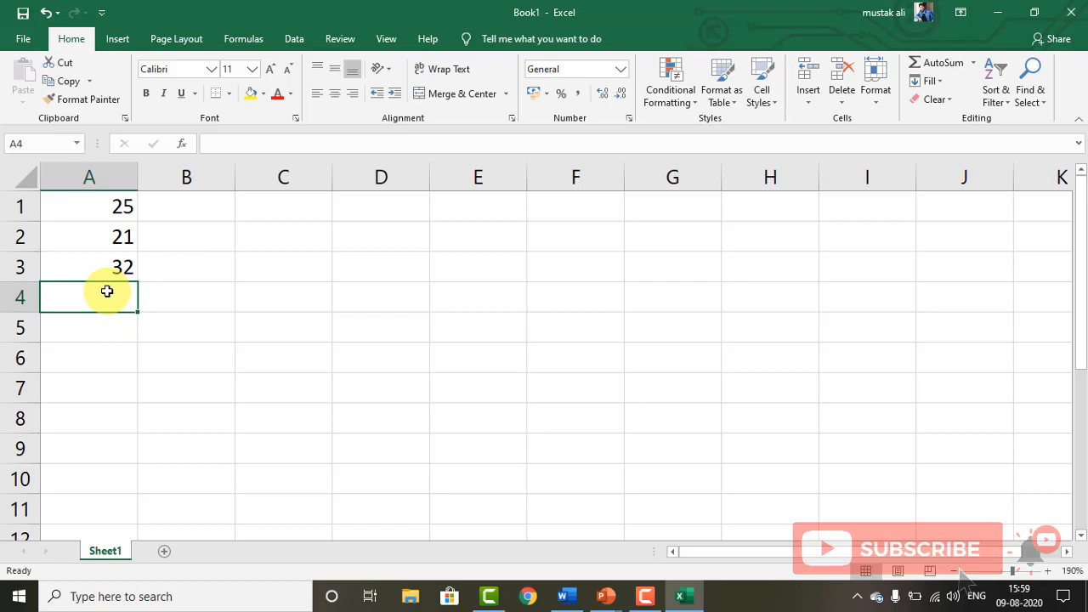
# Enter the numbers 43, 12 and 43 in cells B1 to B3 of the Excel sheet.
pyautogui.click(220, 210)
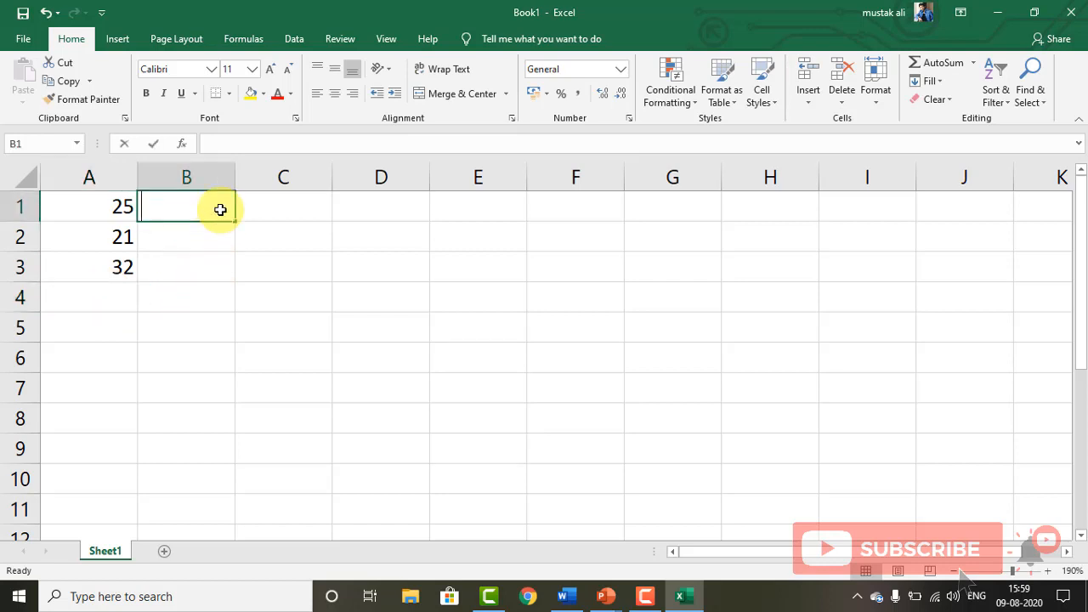
pyautogui.write('43')
pyautogui.click(212, 242)
pyautogui.write('12')
pyautogui.click(203, 272)
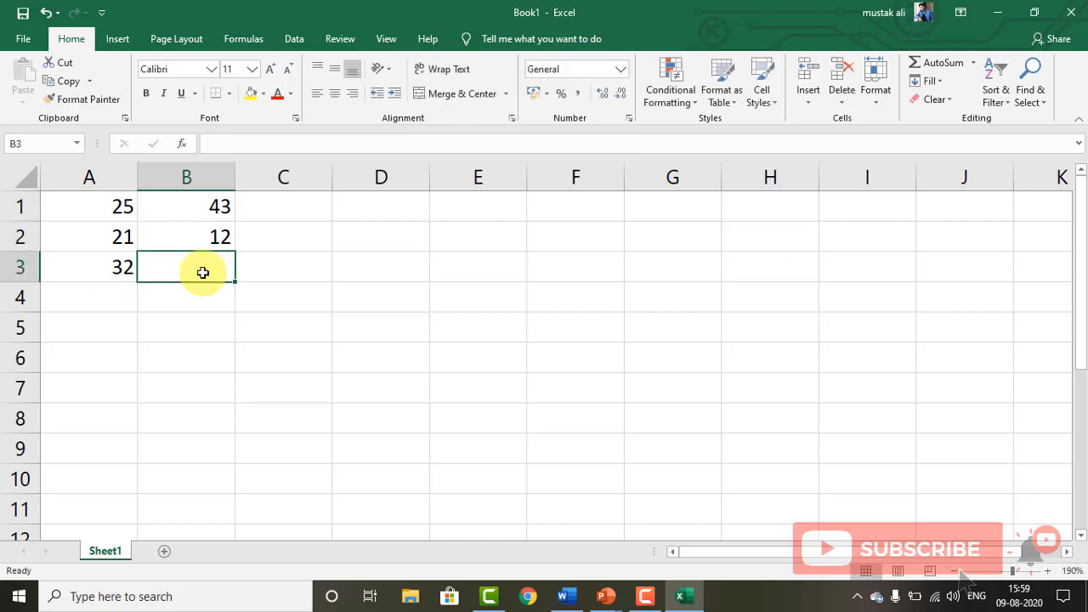
pyautogui.write('43')
pyautogui.press('Return')
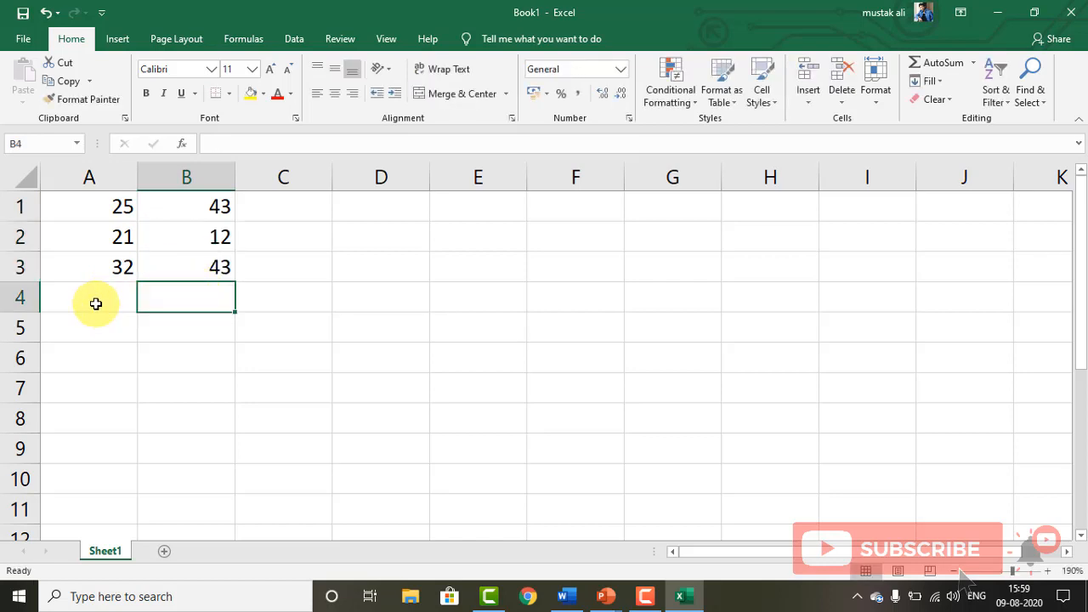
# Enter the formula =A1+A2+A3 in cell A4 by picking the three cells above it.
pyautogui.click(96, 305)
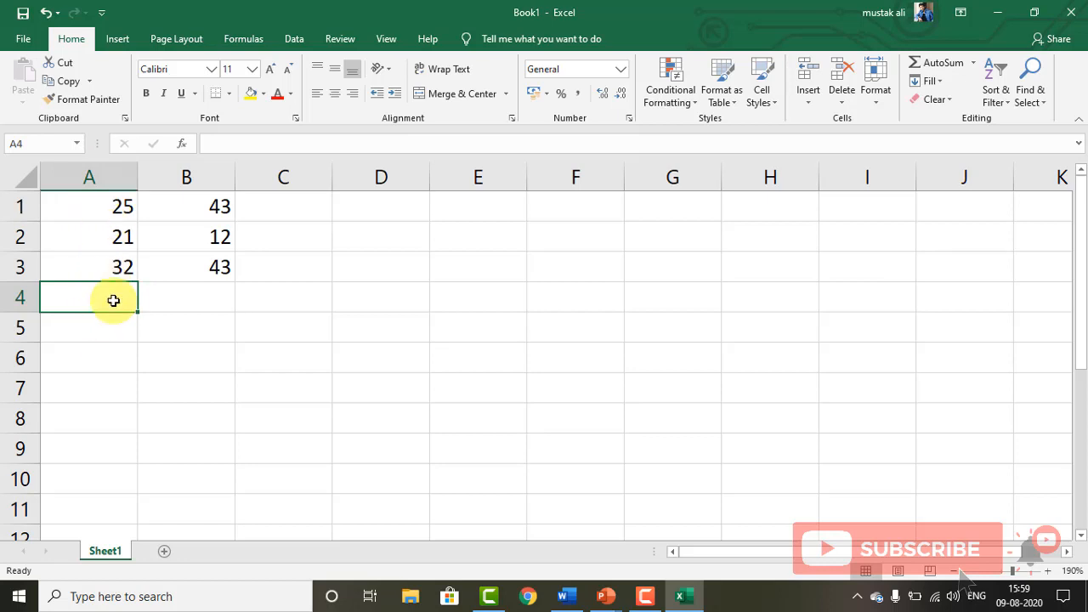
pyautogui.write('=')
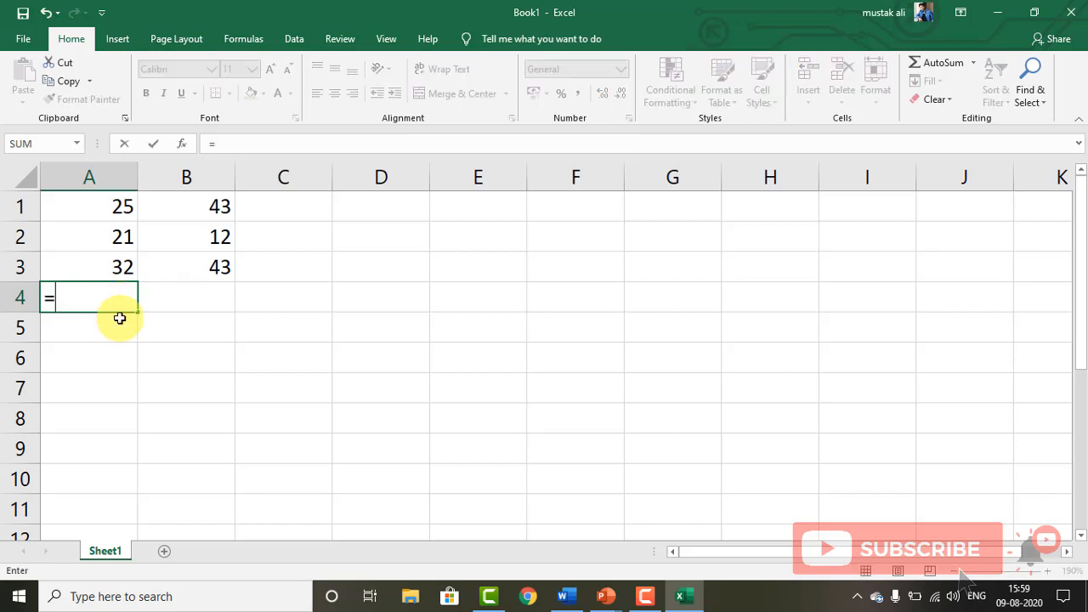
pyautogui.click(105, 205)
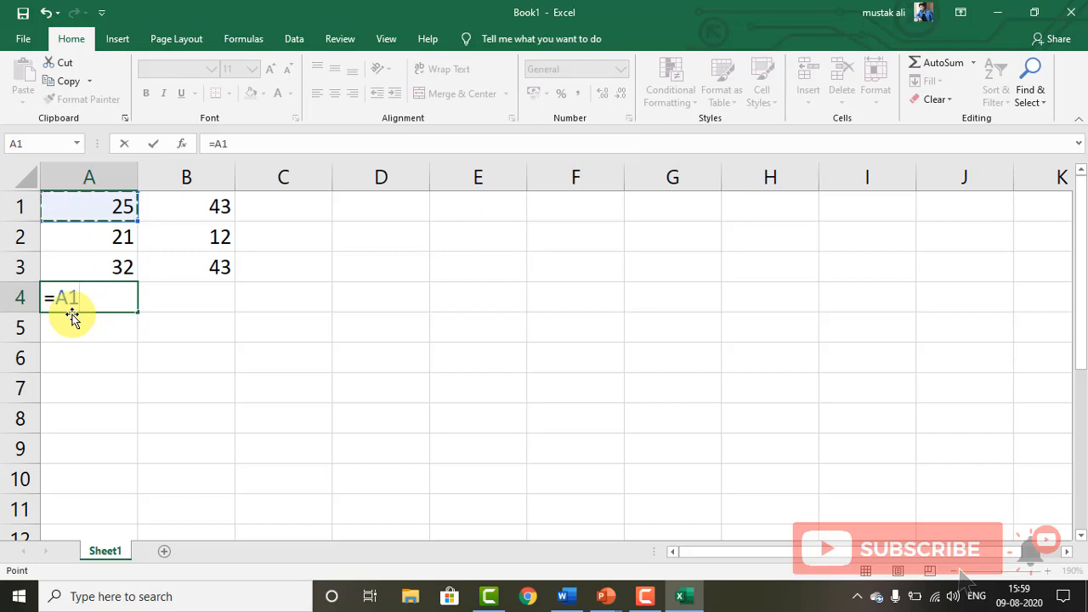
pyautogui.write('+')
pyautogui.click(107, 245)
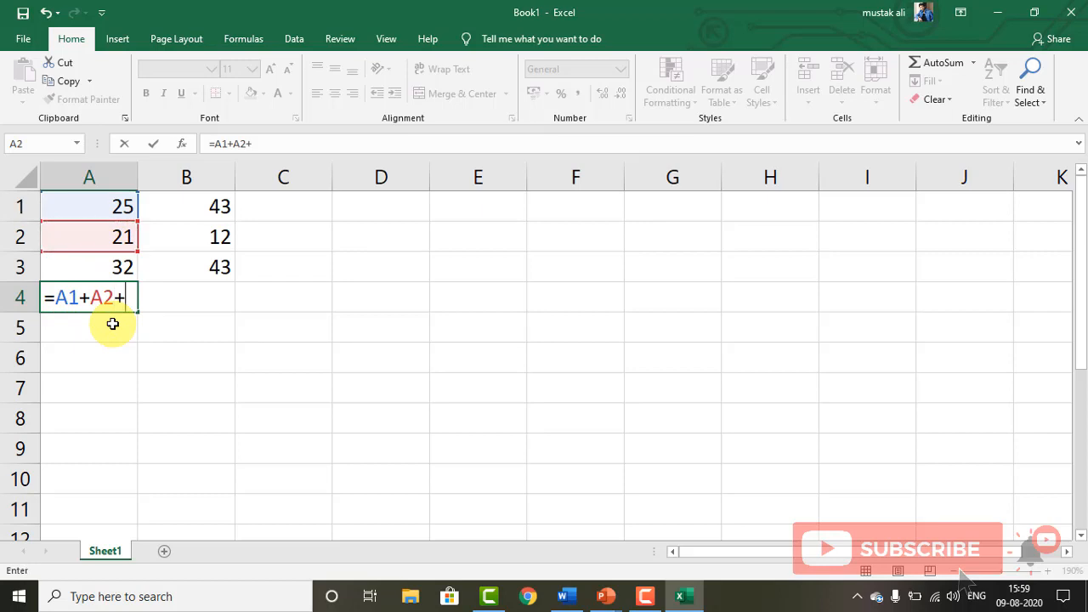
pyautogui.write('+')
pyautogui.click(113, 268)
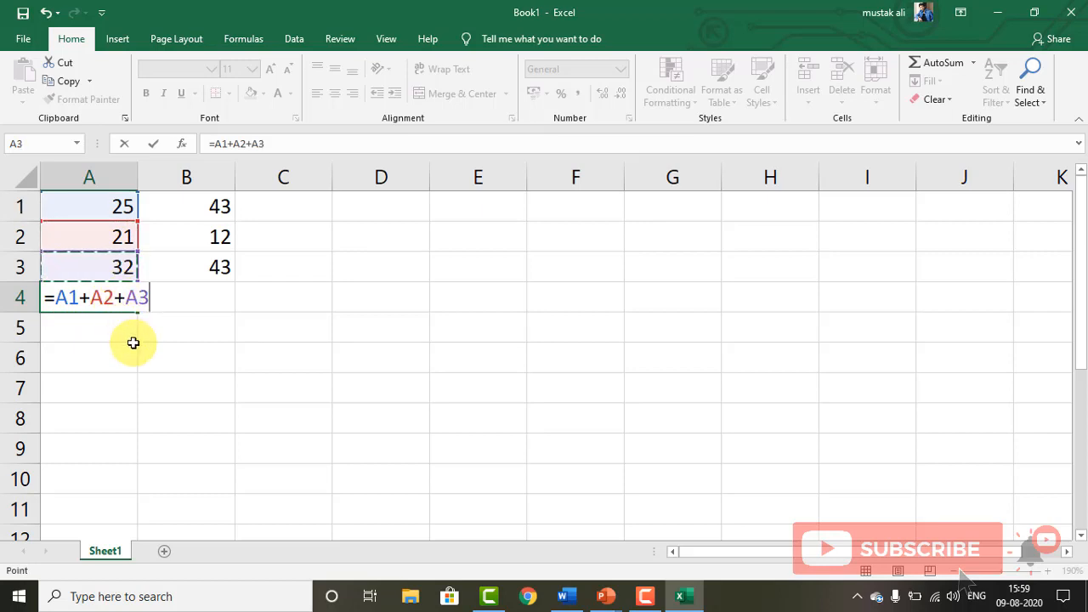
pyautogui.press('Return')
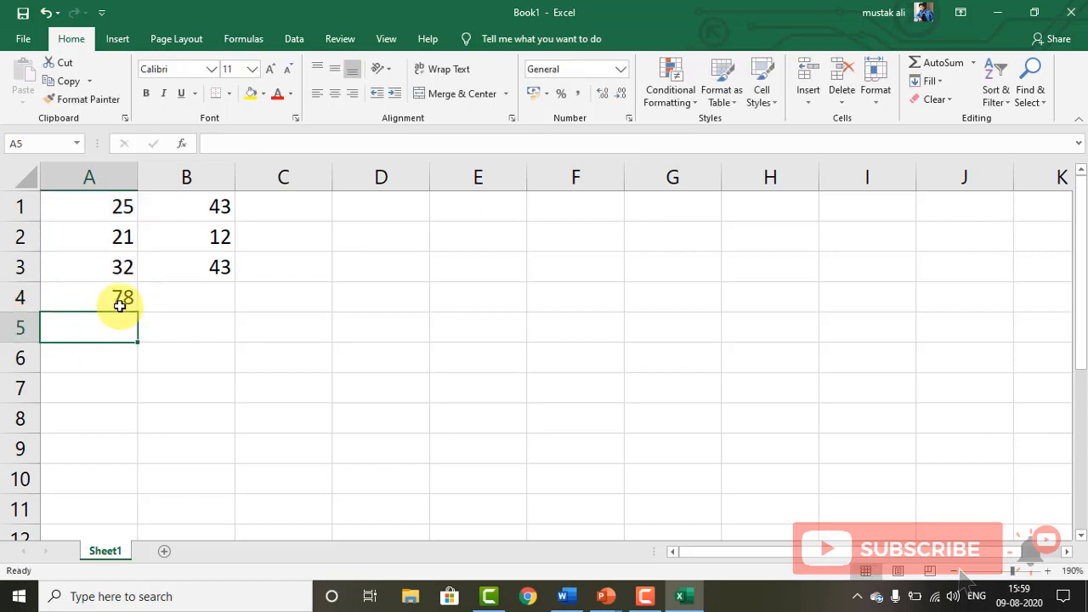
# Remove the formula from A4 and move the number block A1:B3 one column over to B1:C3.
pyautogui.click(120, 304)
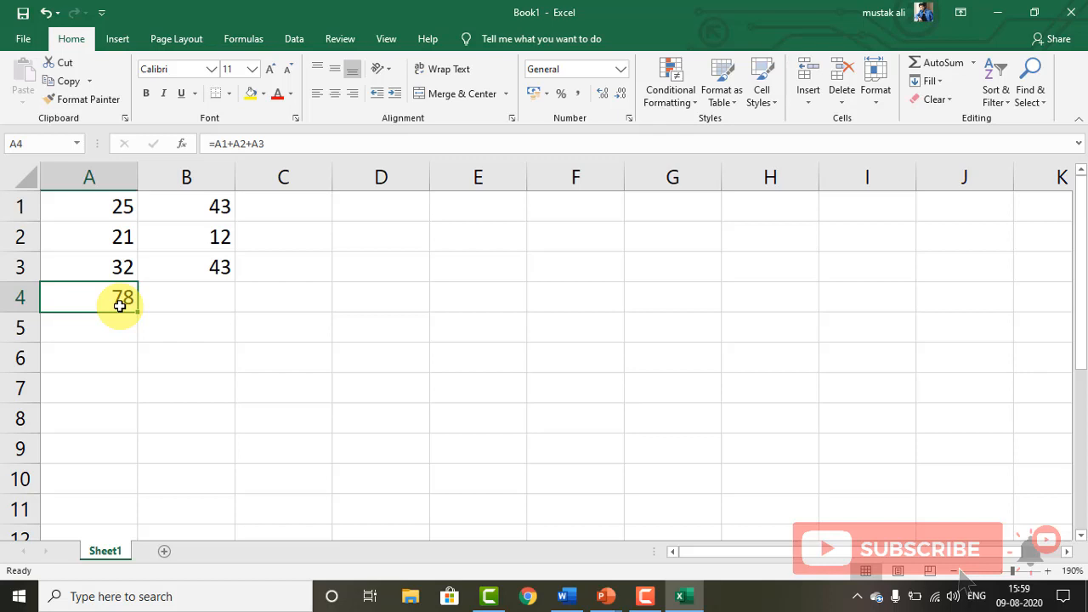
pyautogui.click(119, 223)
pyautogui.click(115, 212)
pyautogui.moveTo(114, 209); pyautogui.dragTo(122, 263)
pyautogui.click(119, 294)
pyautogui.moveTo(110, 207); pyautogui.dragTo(201, 266)
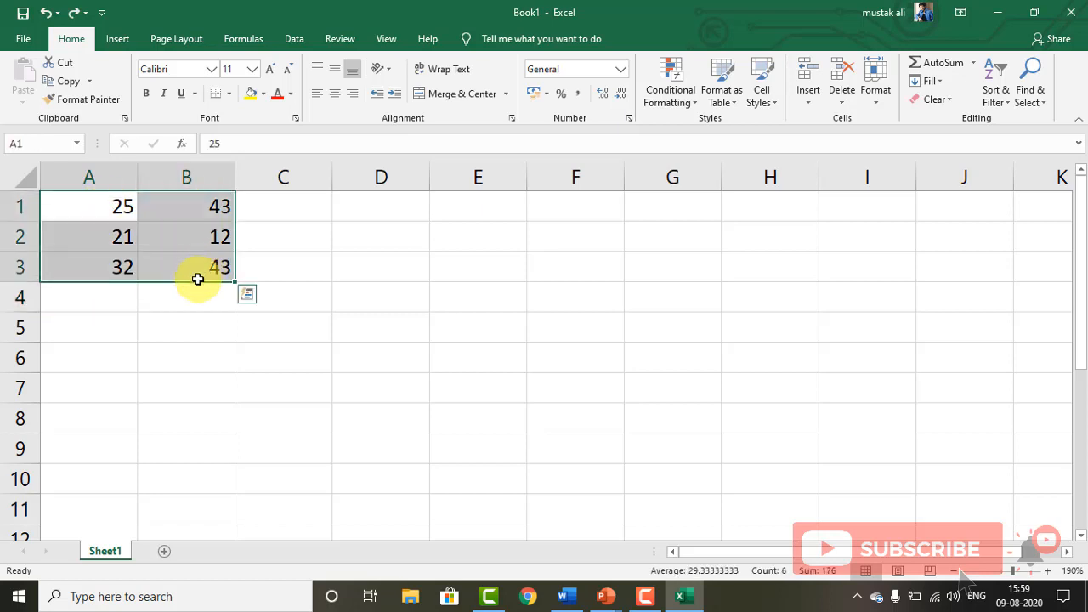
pyautogui.click(192, 287)
pyautogui.moveTo(114, 209); pyautogui.dragTo(265, 274)
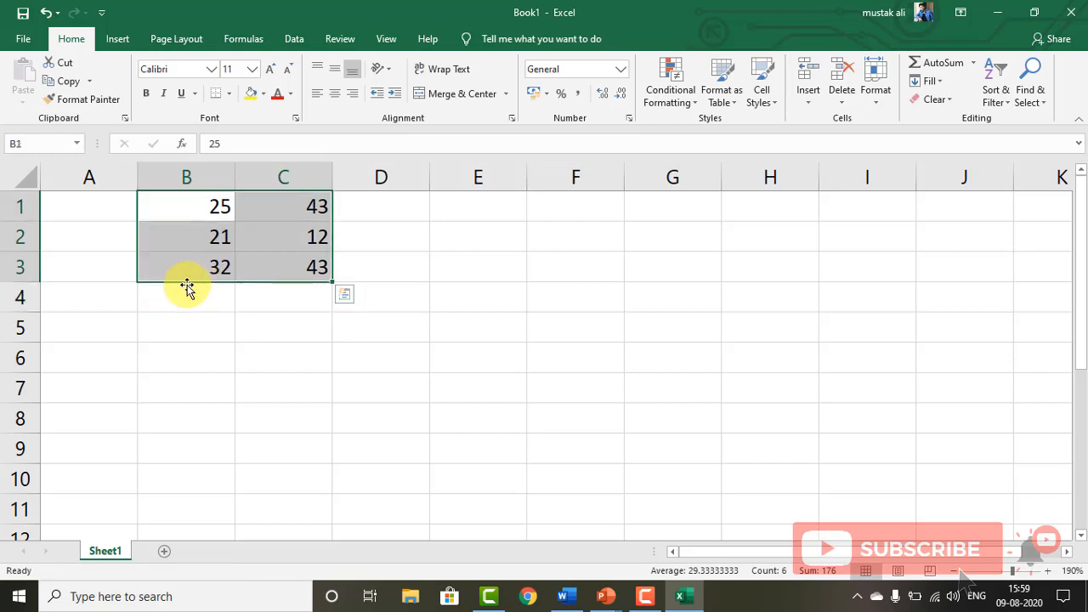
# Enter the label "Total" in cell A4 and move on to B4.
pyautogui.click(99, 301)
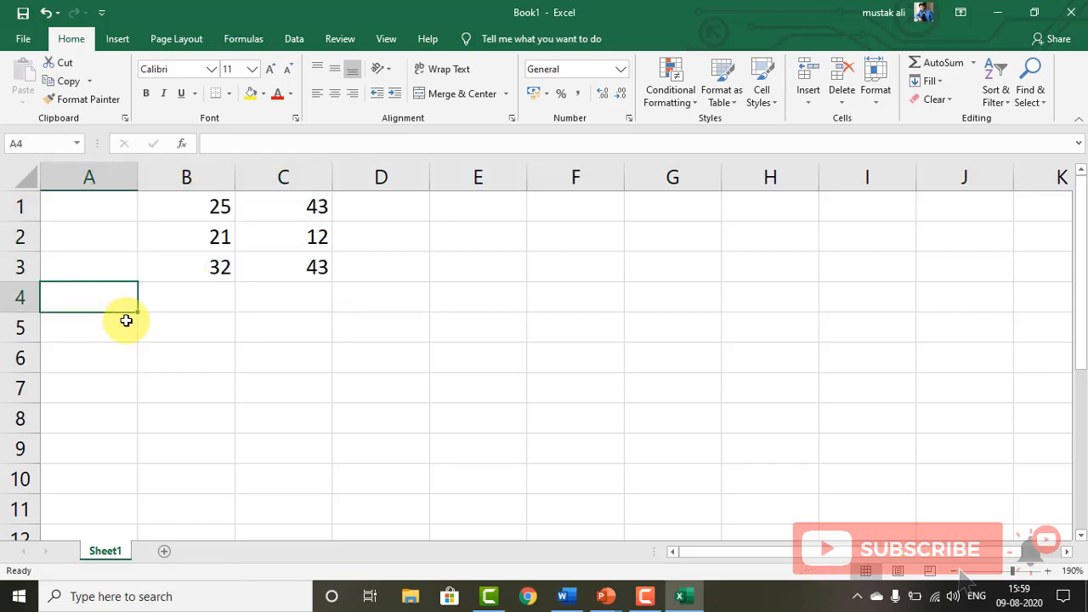
pyautogui.write('Total')
pyautogui.press('Tab')
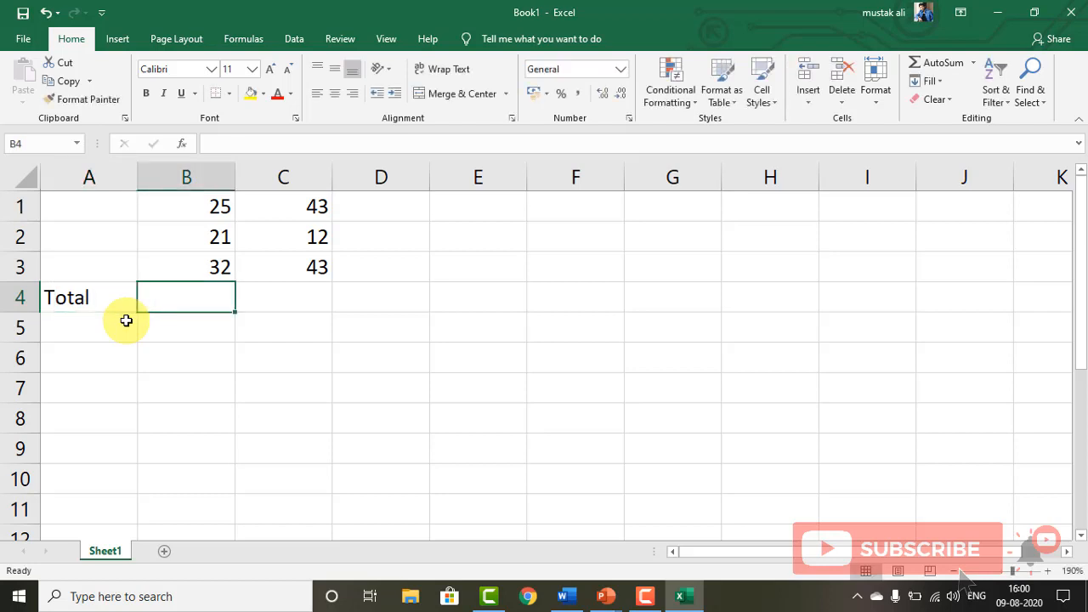
# Enter the formula =B1+B2+B3 in cell B4 by picking the three cells above it, returning from Word to Excel to confirm it.
pyautogui.write('=')
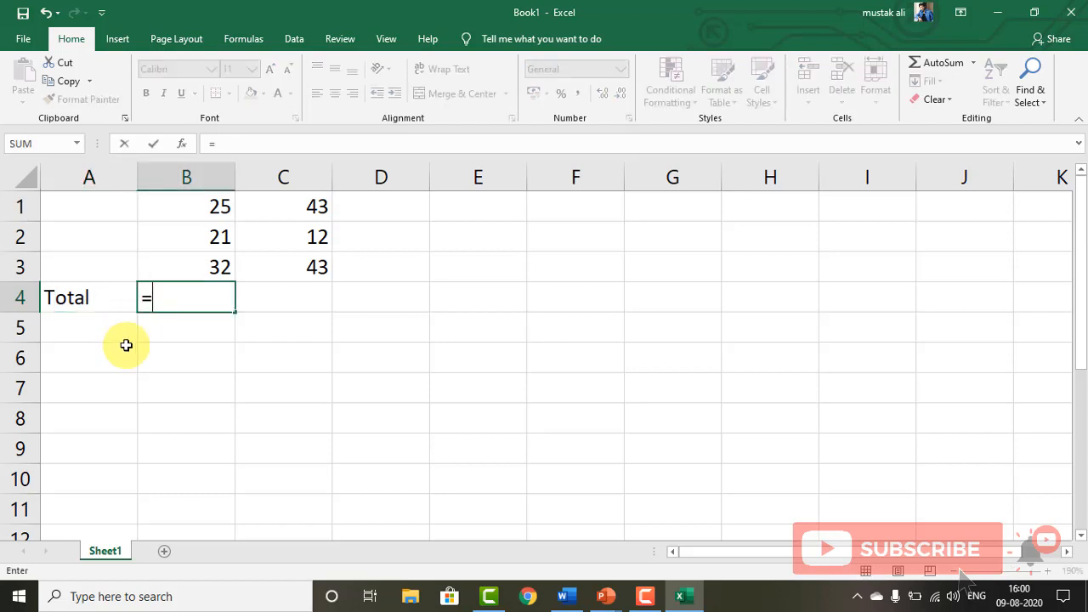
pyautogui.click(209, 211)
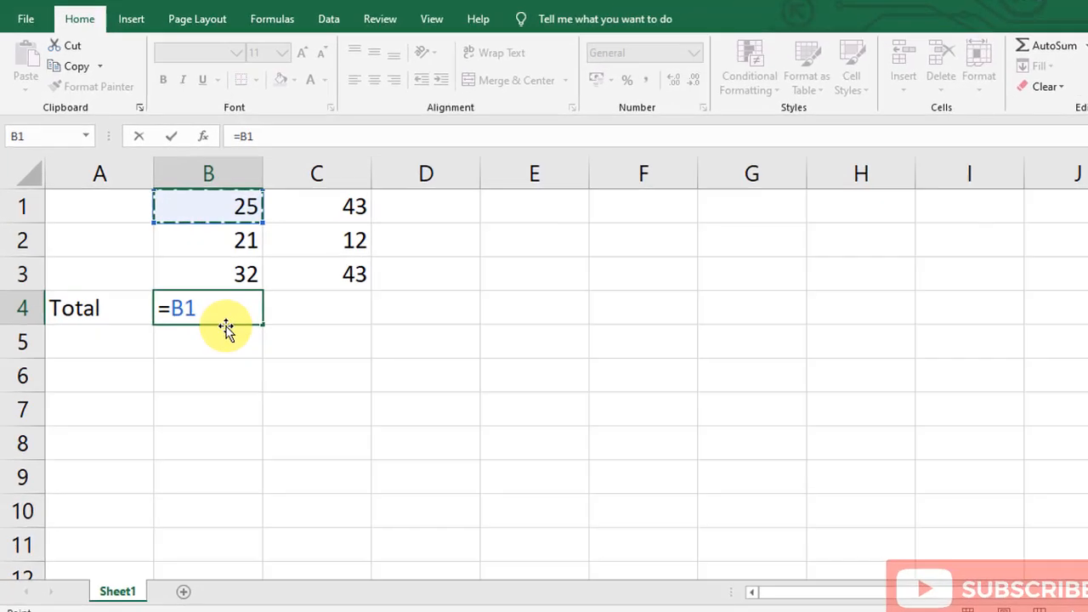
pyautogui.write('+')
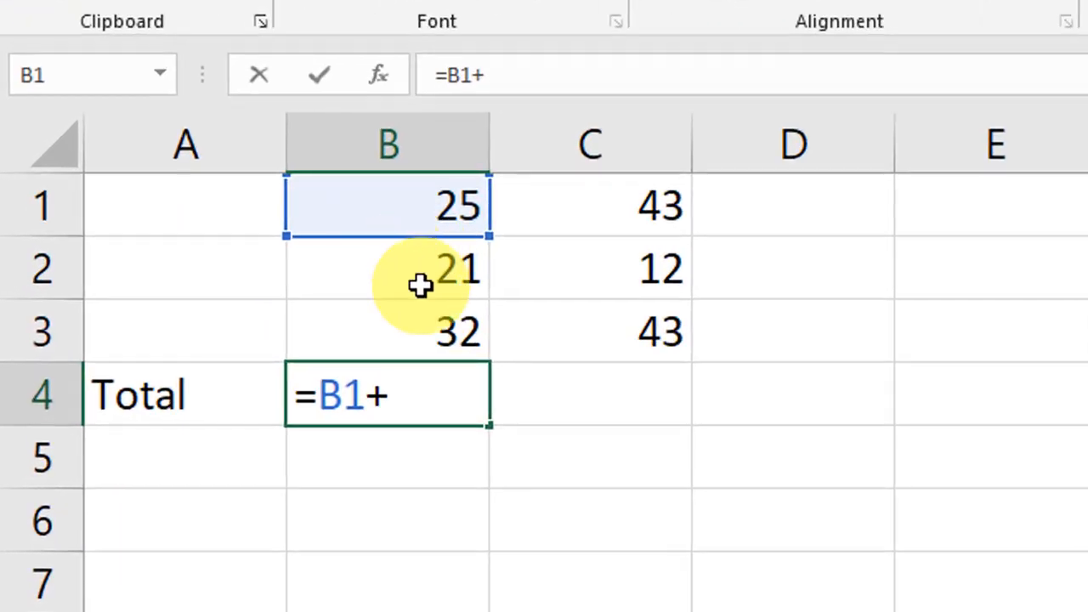
pyautogui.click(202, 245)
pyautogui.write('+')
pyautogui.click(423, 339)
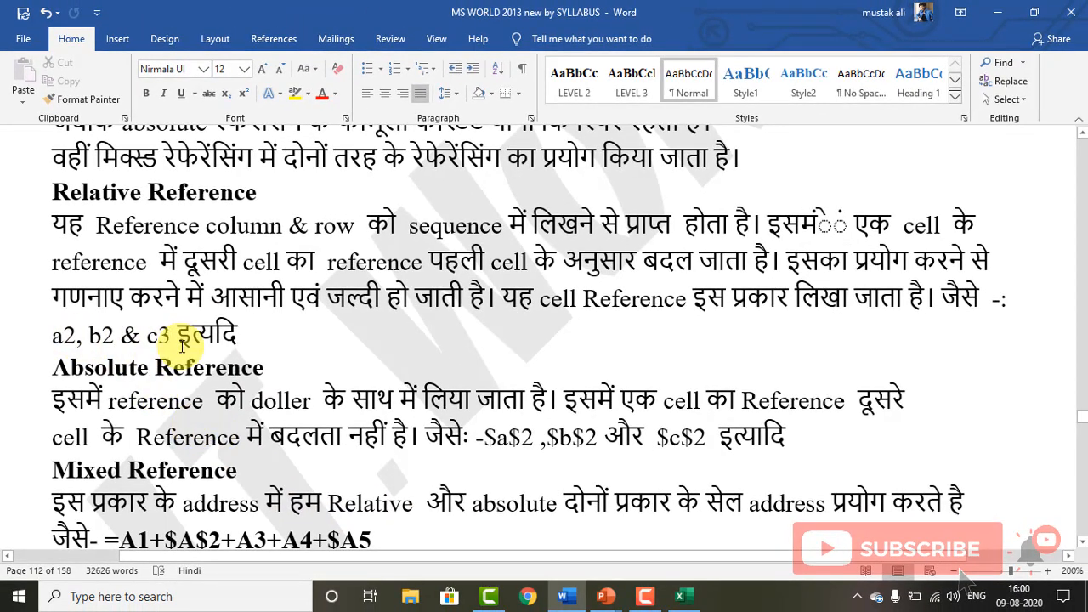
pyautogui.click(685, 598)
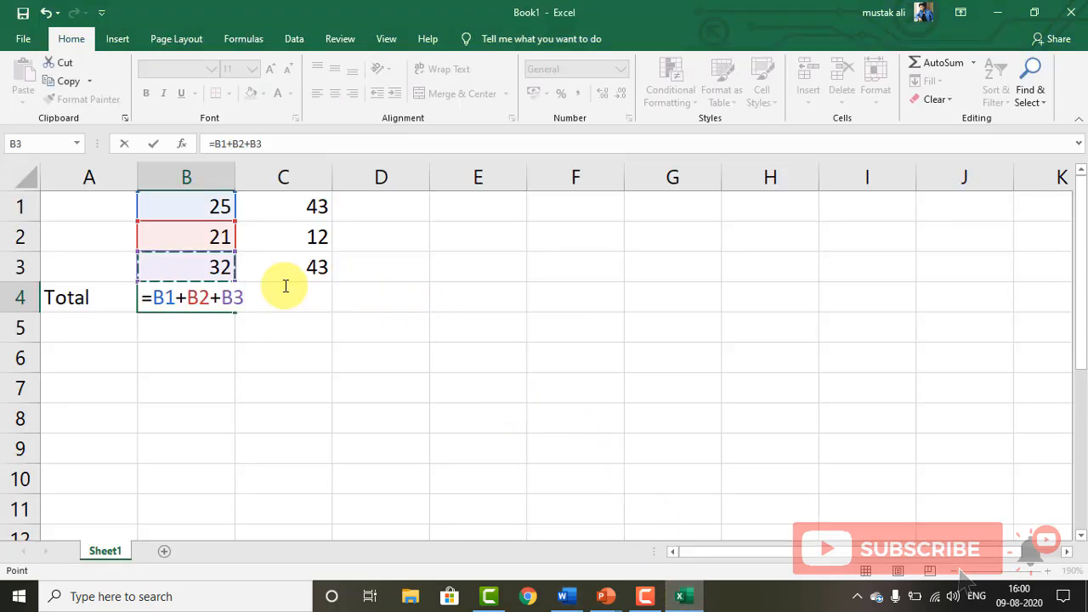
pyautogui.press('Return')
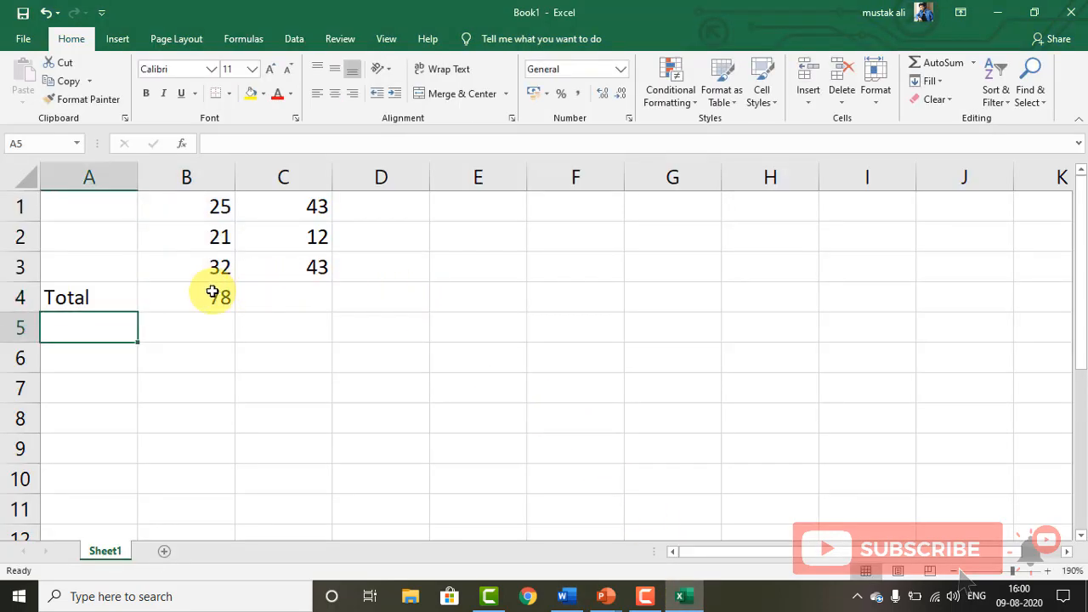
pyautogui.click(209, 290)
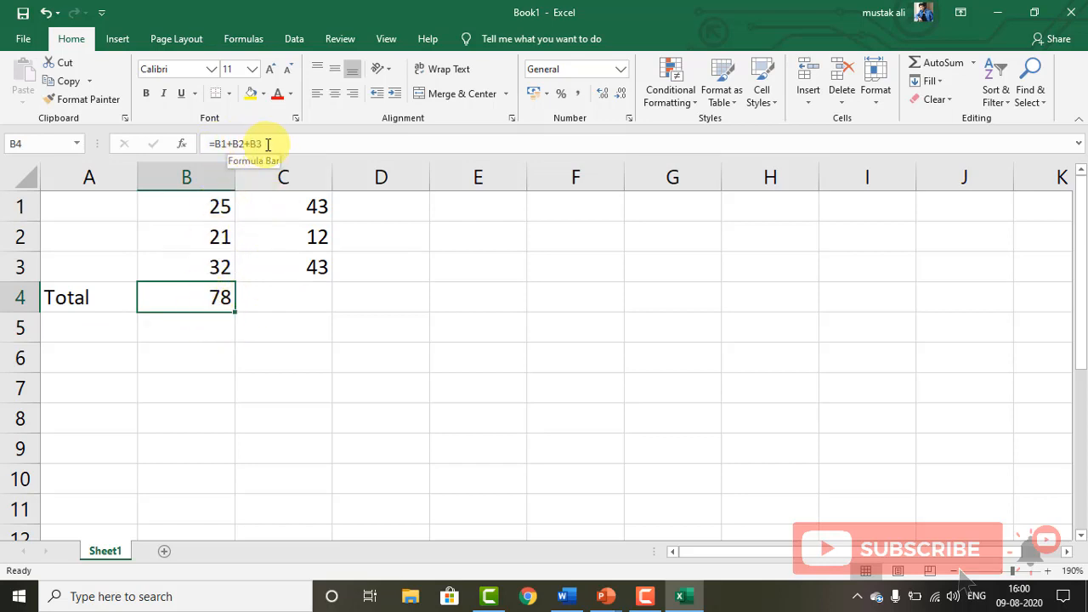
pyautogui.rightClick(196, 299)
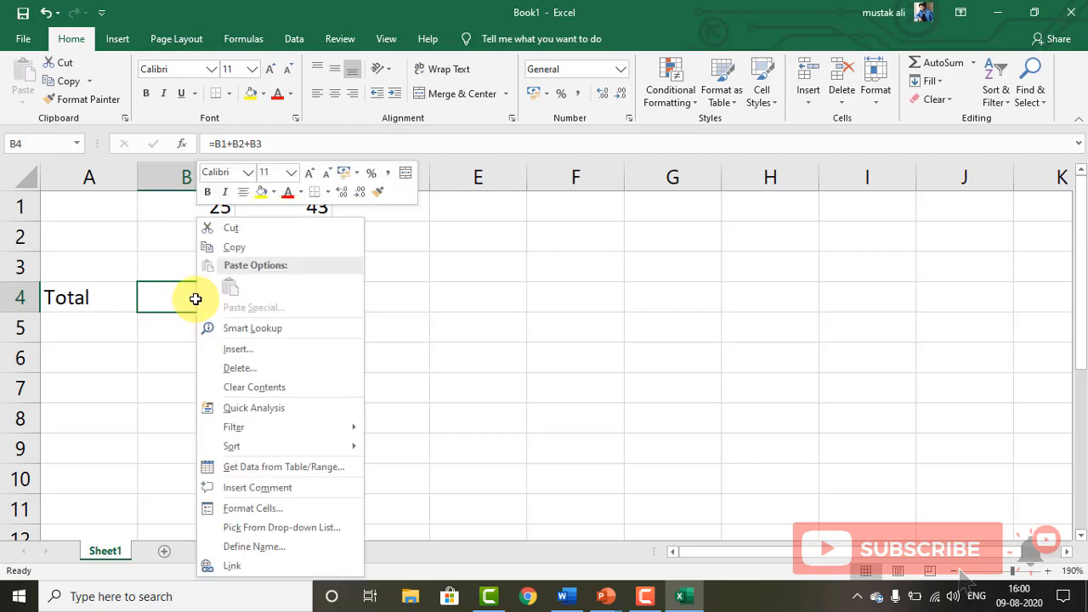
pyautogui.click(235, 247)
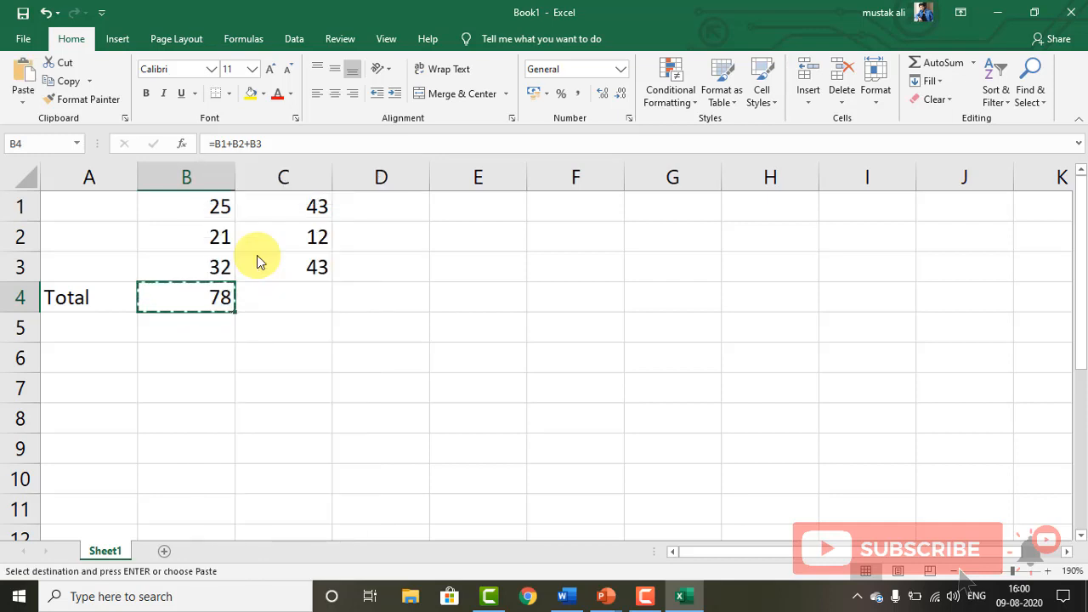
pyautogui.click(289, 306)
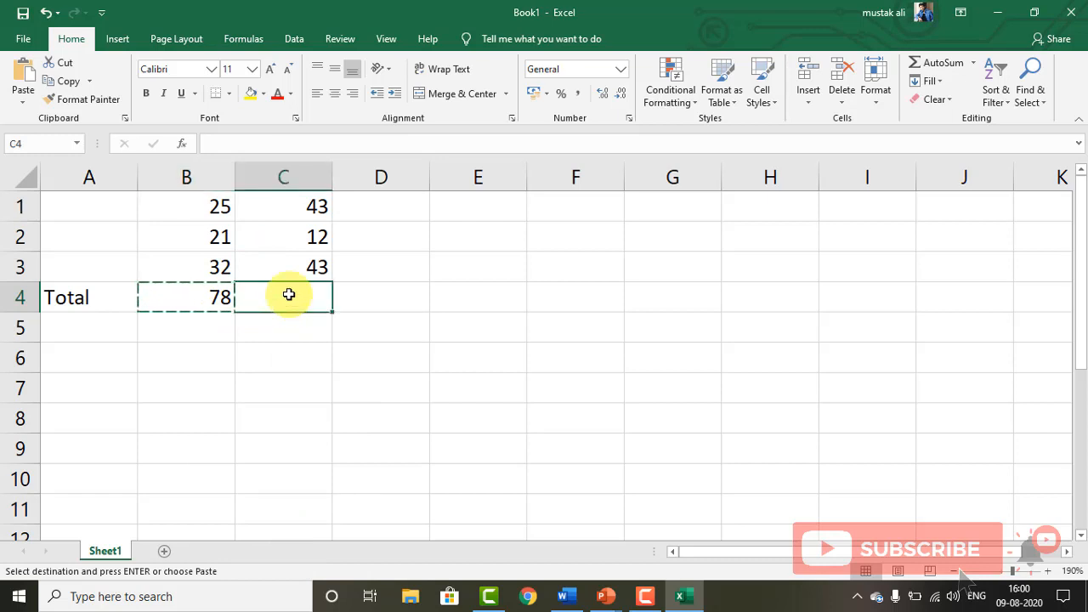
# Copy the plain number in B1 to cell E1 as a comparison, and delete the pasted copy.
pyautogui.click(213, 206)
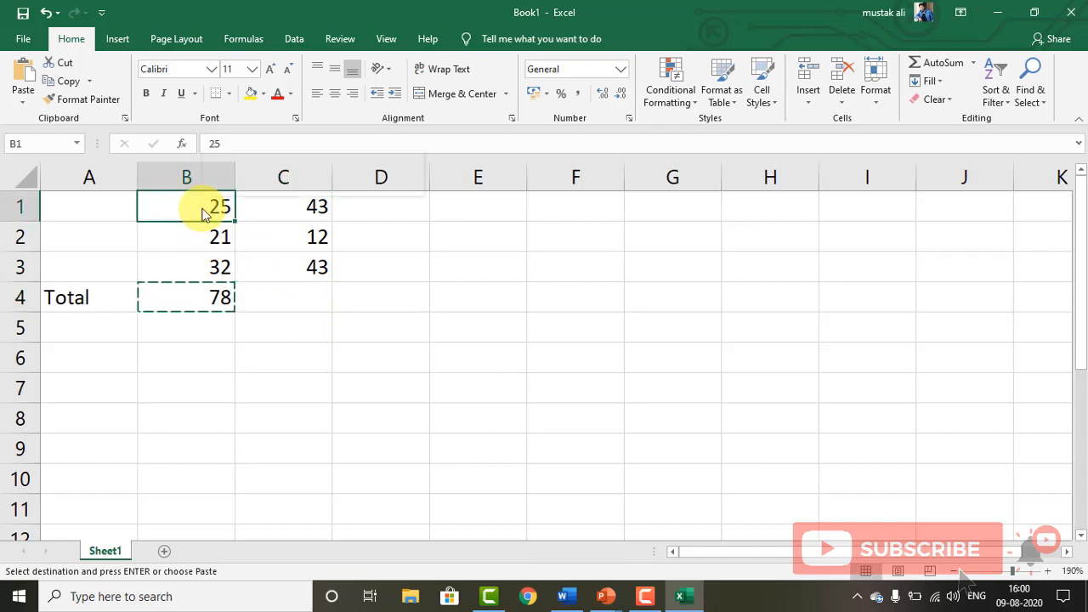
pyautogui.rightClick(213, 206)
pyautogui.click(241, 238)
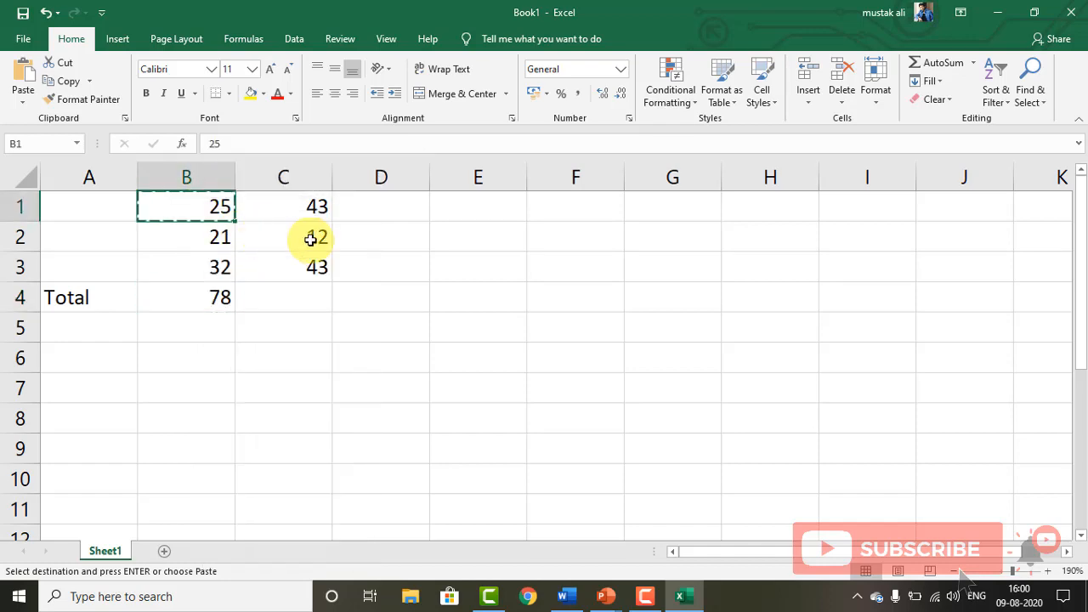
pyautogui.click(436, 213)
pyautogui.rightClick(451, 208)
pyautogui.click(465, 283)
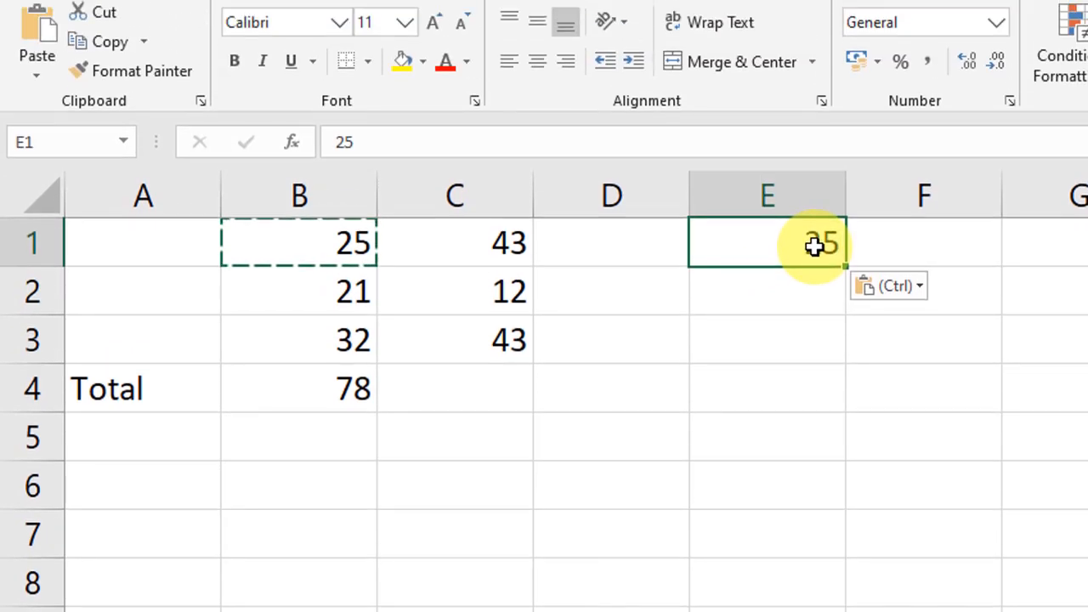
pyautogui.press('Delete')
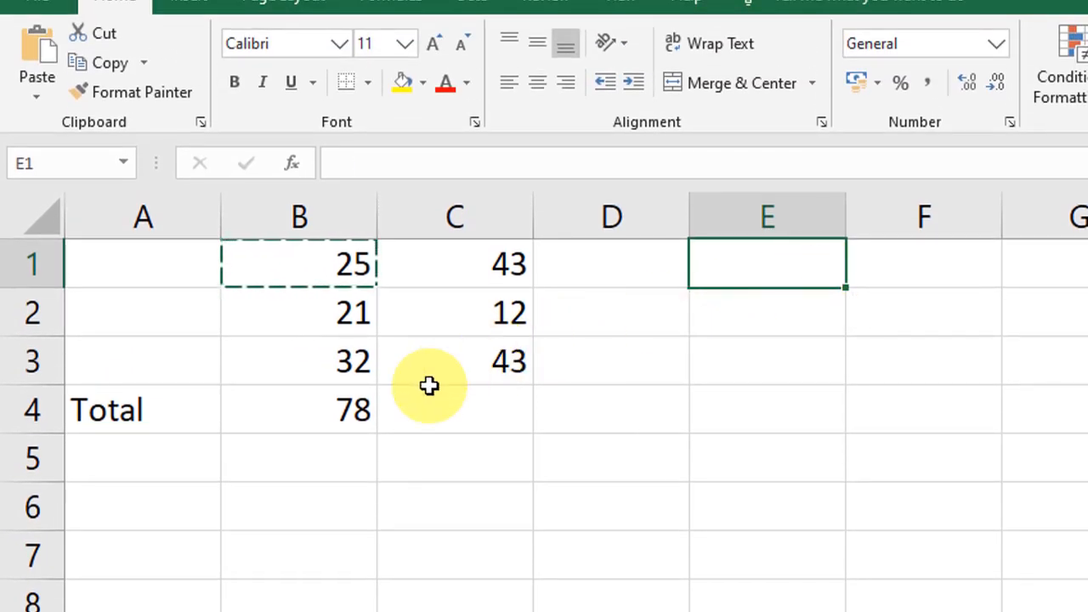
# Copy the total formula from B4 into C4 and compare the cell references in both formulas.
pyautogui.click(364, 409)
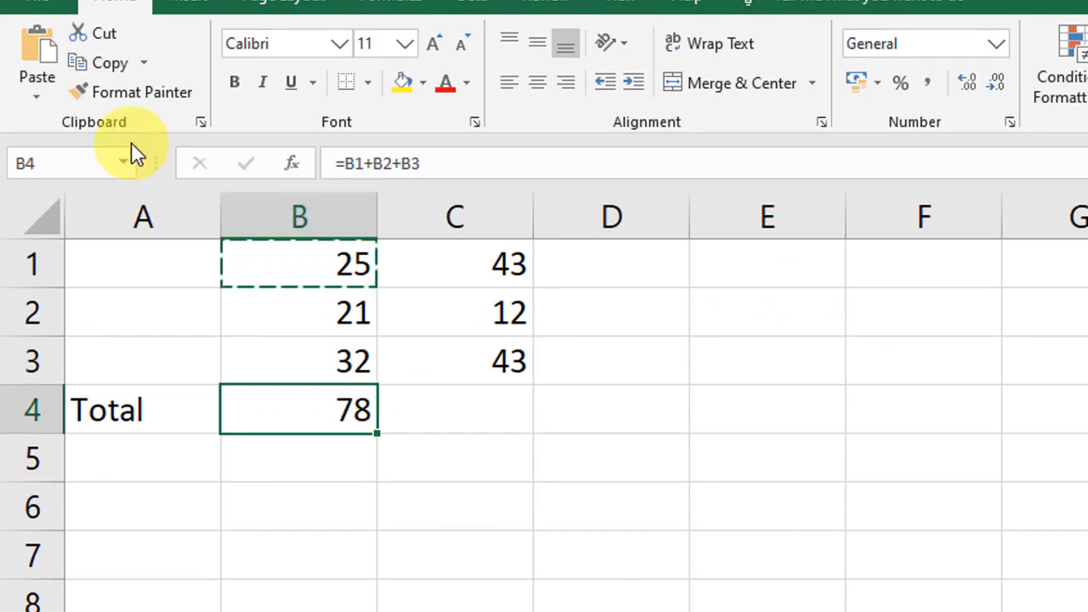
pyautogui.click(109, 62)
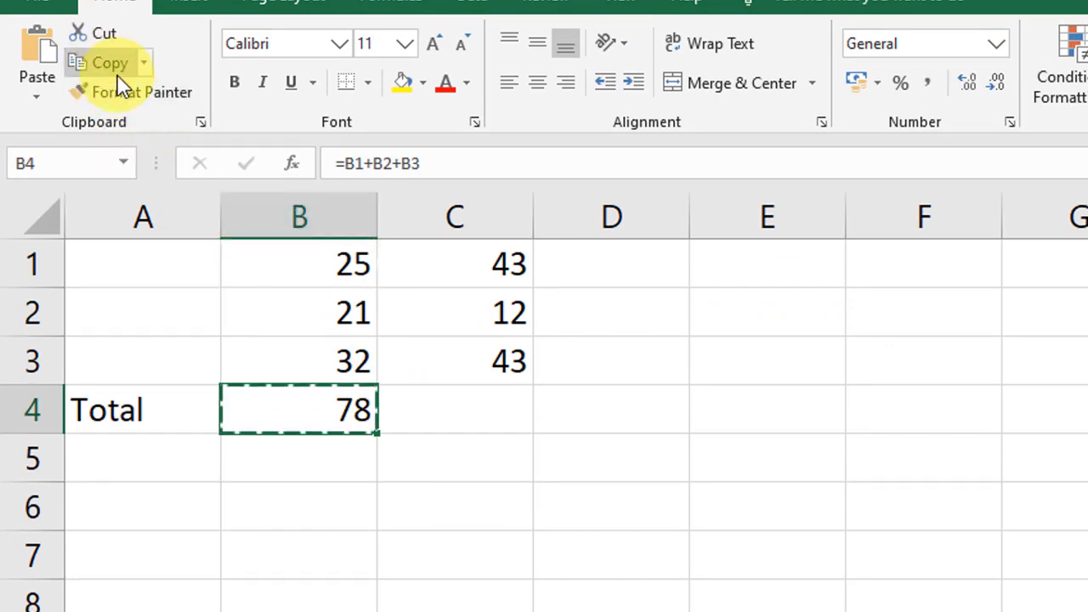
pyautogui.click(486, 401)
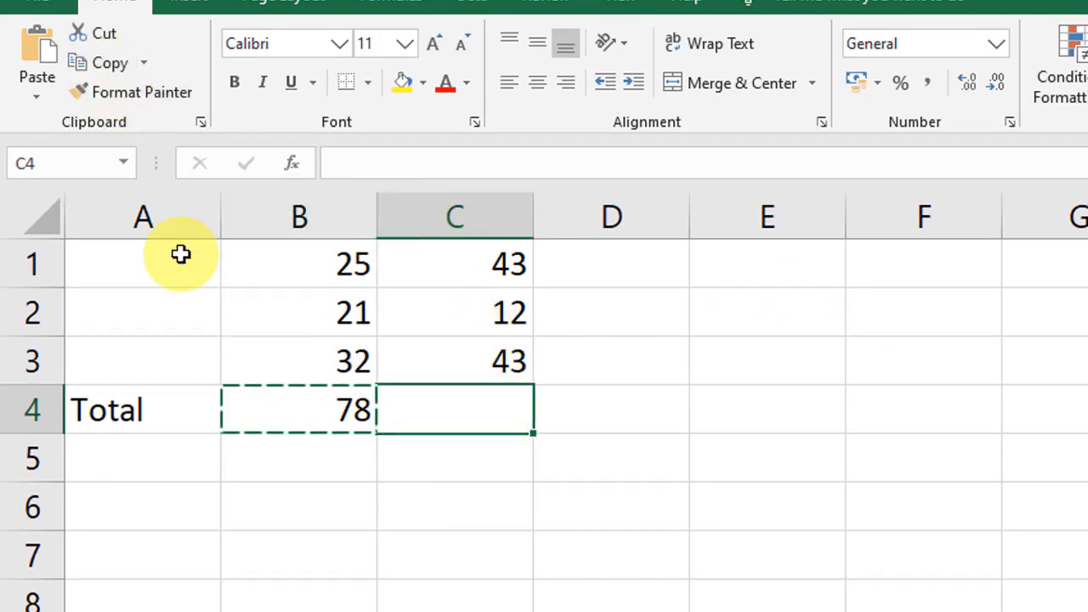
pyautogui.click(38, 59)
pyautogui.click(315, 412)
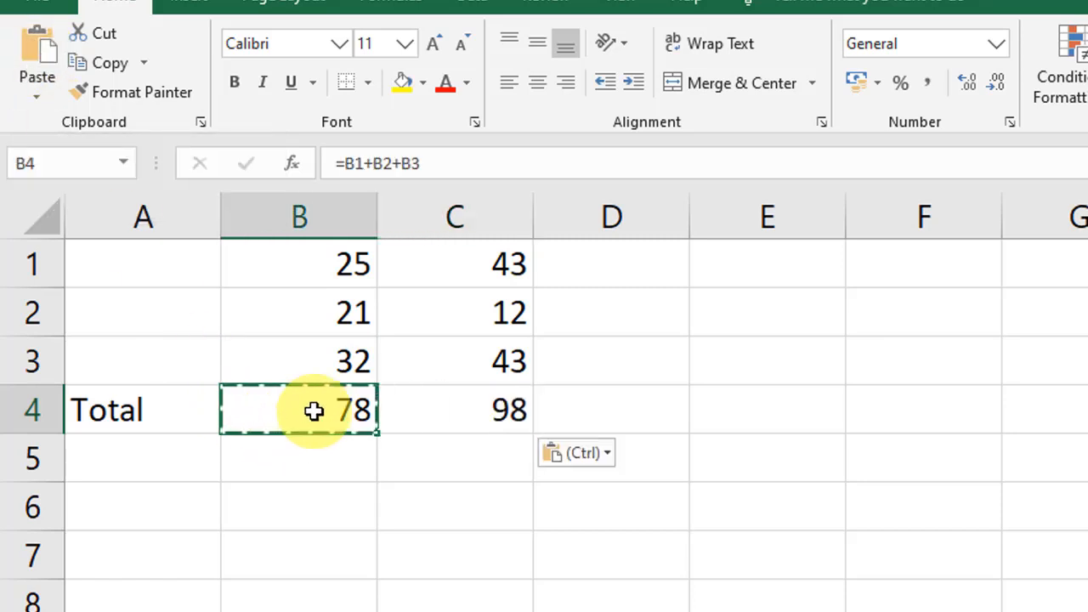
pyautogui.press('Escape')
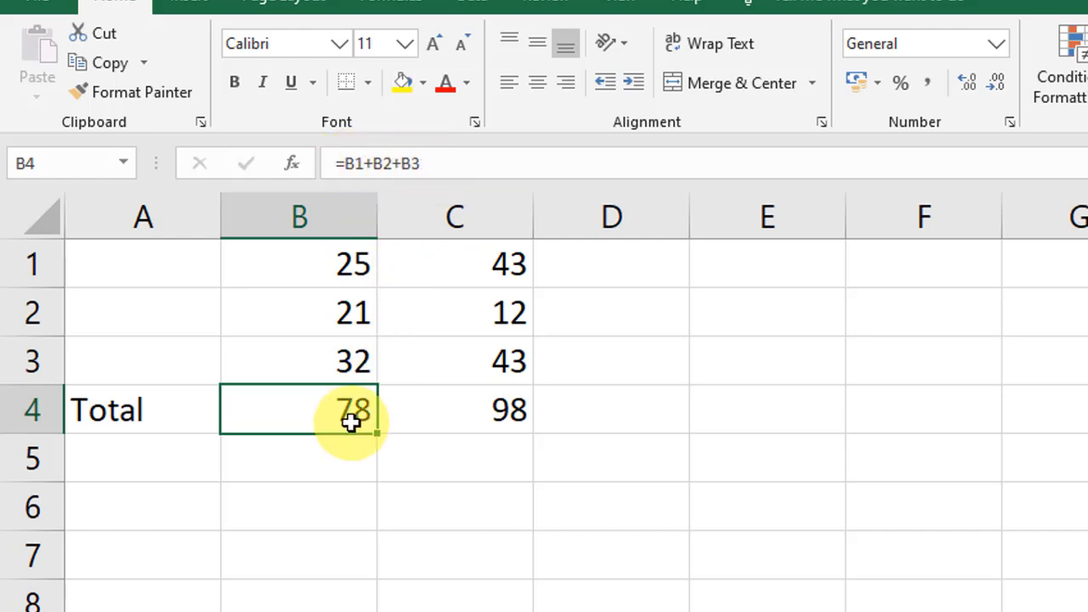
pyautogui.click(472, 413)
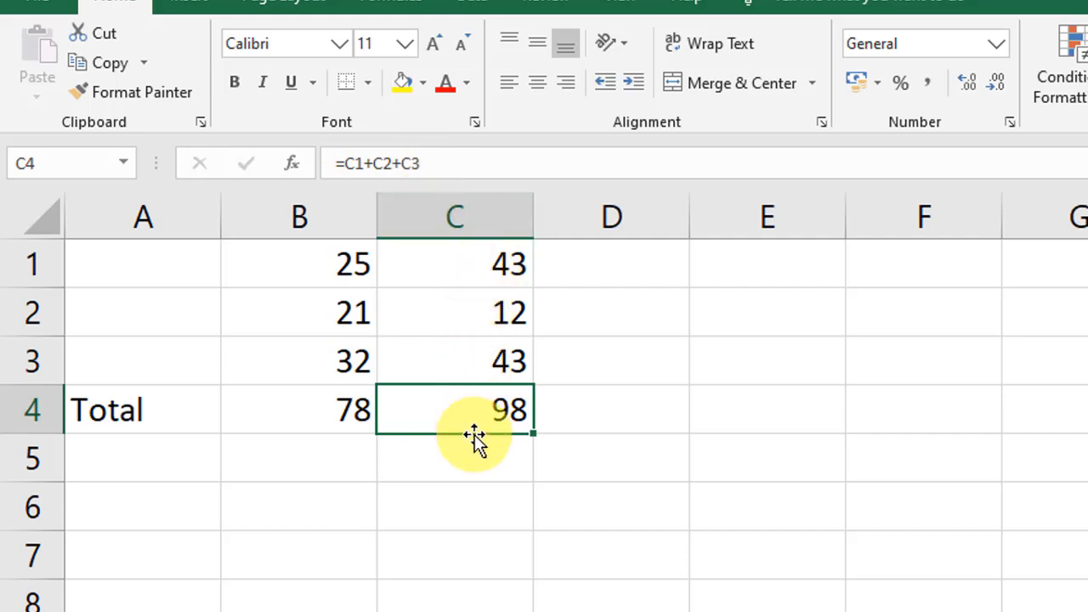
# Enter the numbers 23, 12 and 32 in cells D1 to D3.
pyautogui.click(593, 267)
pyautogui.write('23')
pyautogui.click(603, 303)
pyautogui.write('12')
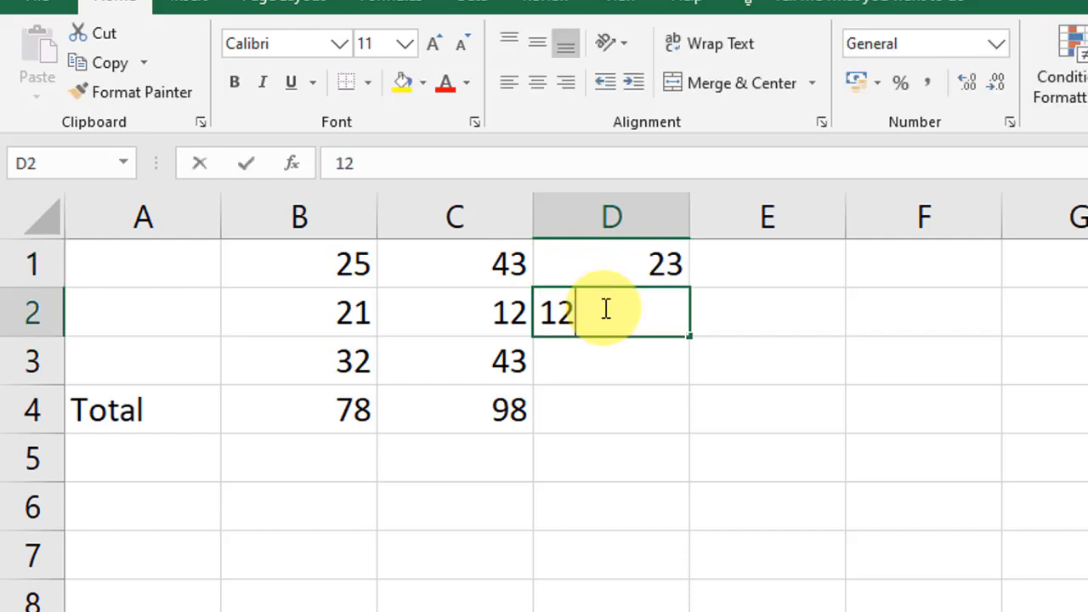
pyautogui.click(625, 379)
pyautogui.write('32')
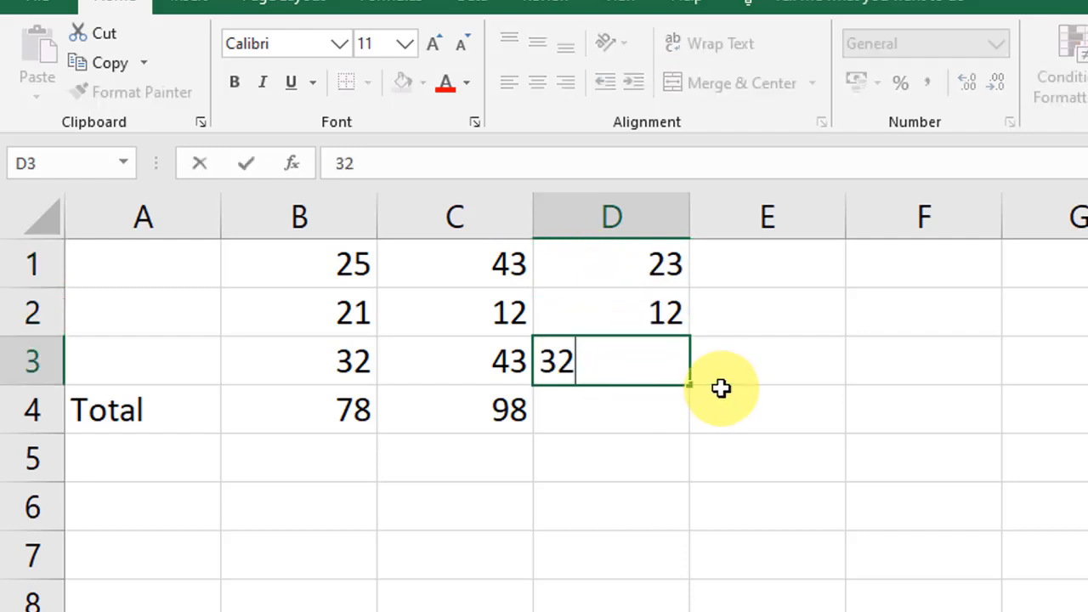
# Enter the numbers 23, 23 and 3 in cells E1 to E3.
pyautogui.click(760, 272)
pyautogui.click(755, 291)
pyautogui.write('23')
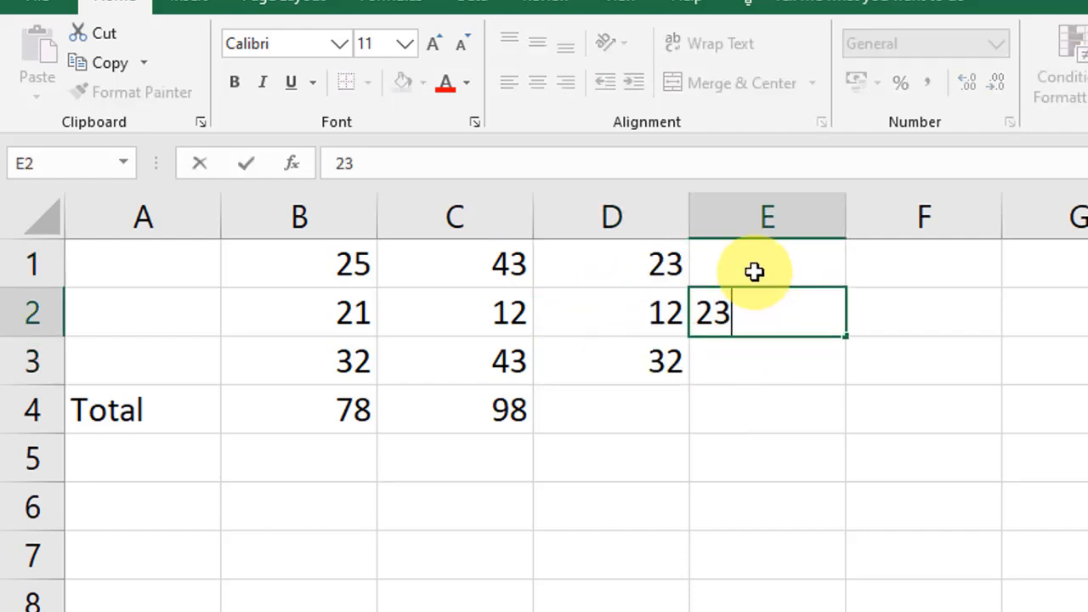
pyautogui.click(755, 272)
pyautogui.write('23')
pyautogui.click(756, 360)
pyautogui.write('3')
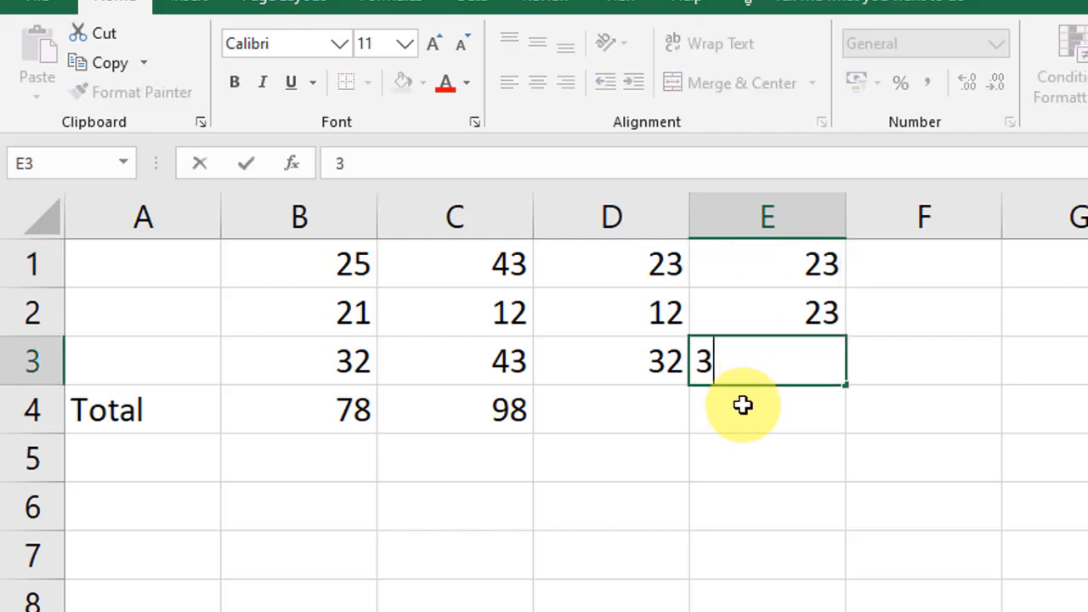
pyautogui.click(741, 406)
# Copy the total formula from C4 into cells D4 and E4, and end the copy mode.
pyautogui.click(596, 410)
pyautogui.click(502, 416)
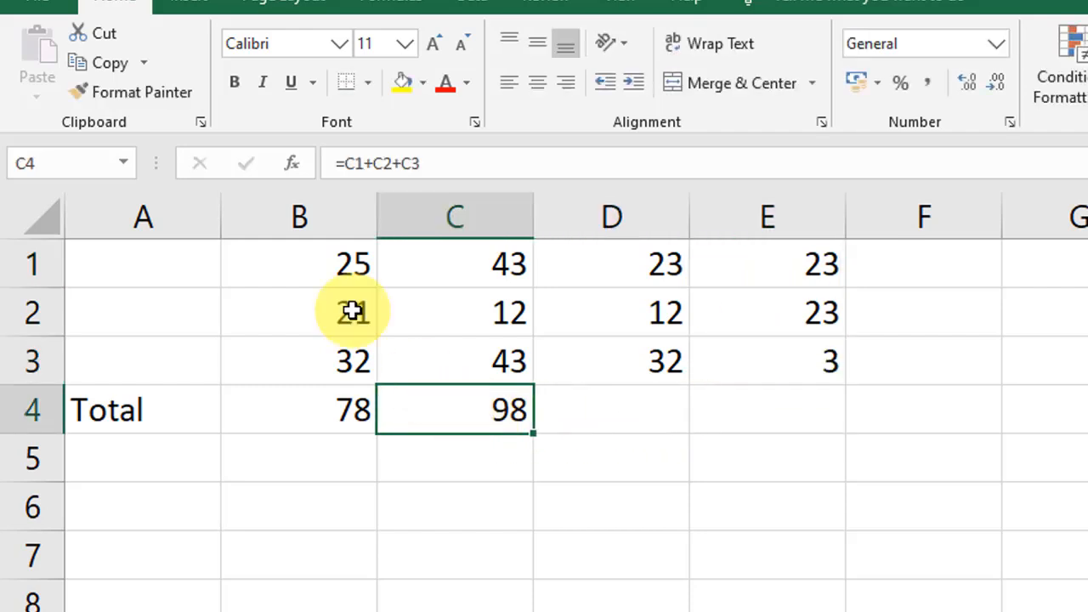
pyautogui.click(102, 63)
pyautogui.click(627, 411)
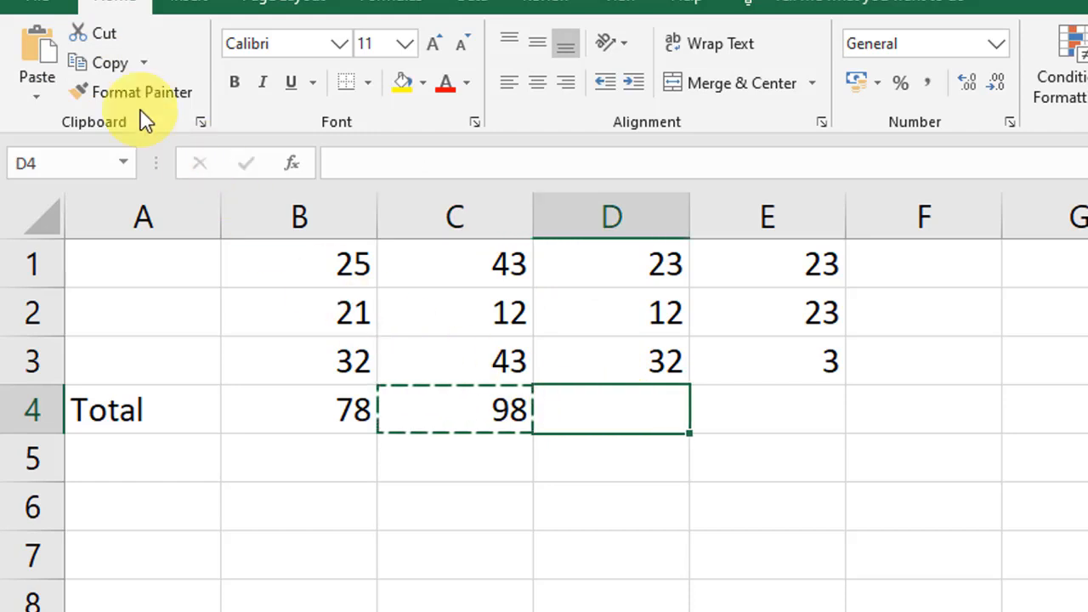
pyautogui.click(35, 52)
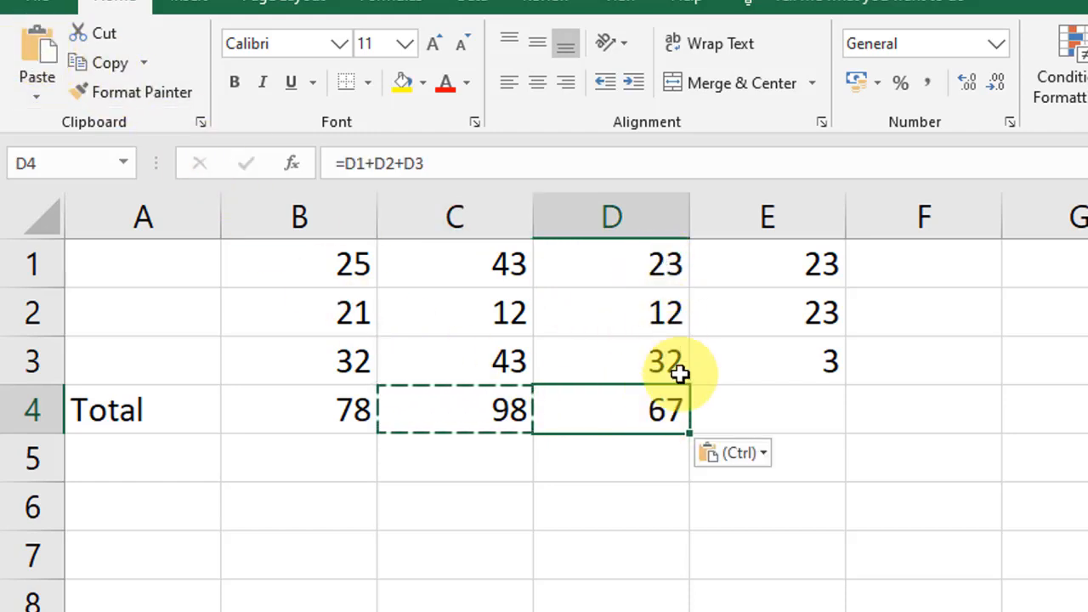
pyautogui.click(762, 412)
pyautogui.click(37, 49)
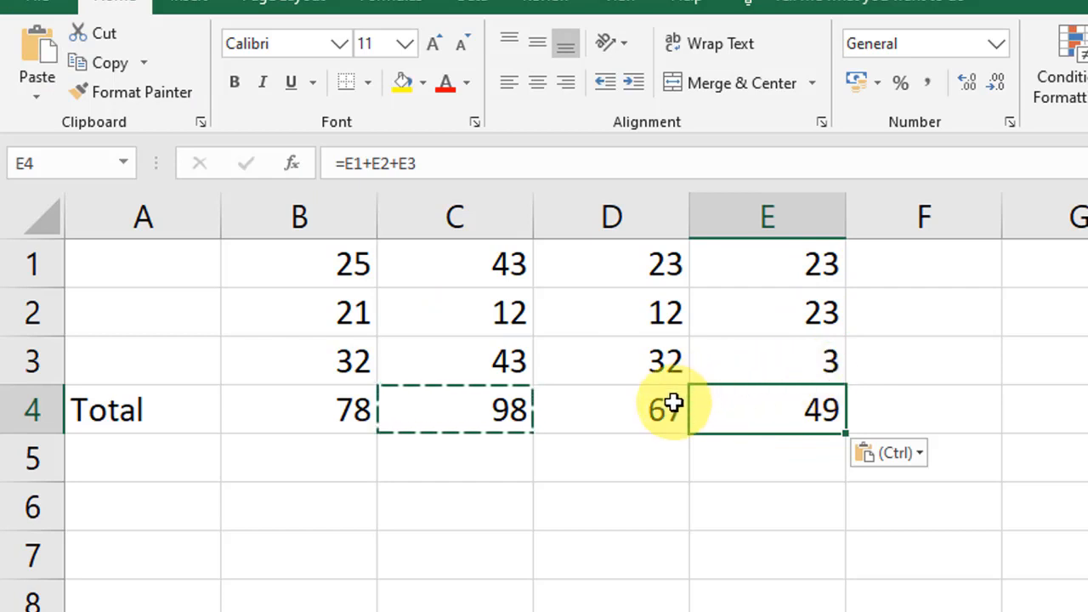
pyautogui.press('Escape')
# Examine the formulas in the Total row cells B4 to E4 to compare their cell references.
pyautogui.click(501, 410)
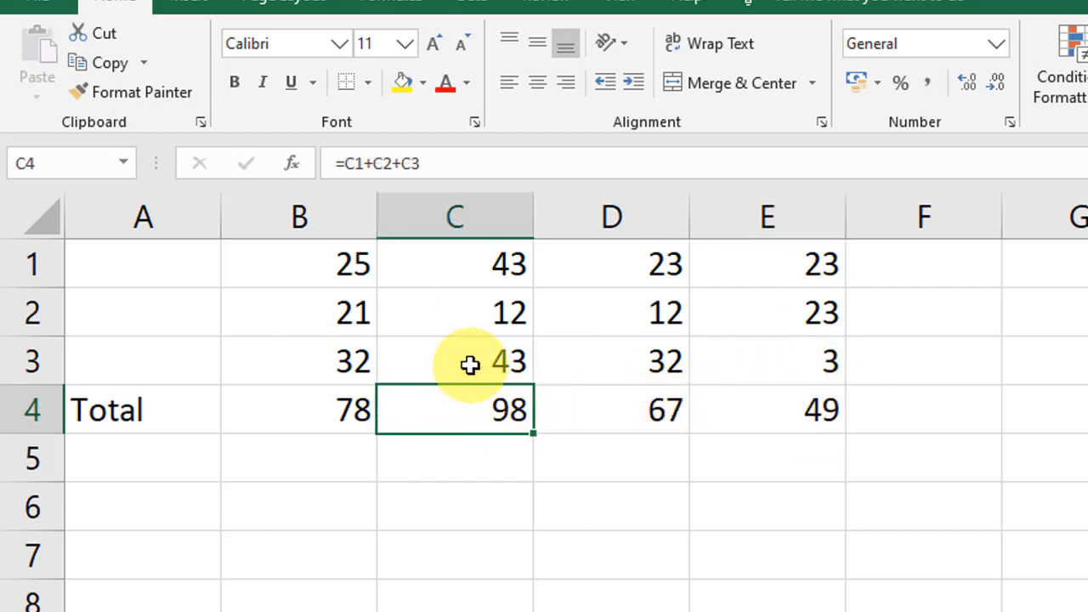
pyautogui.click(340, 410)
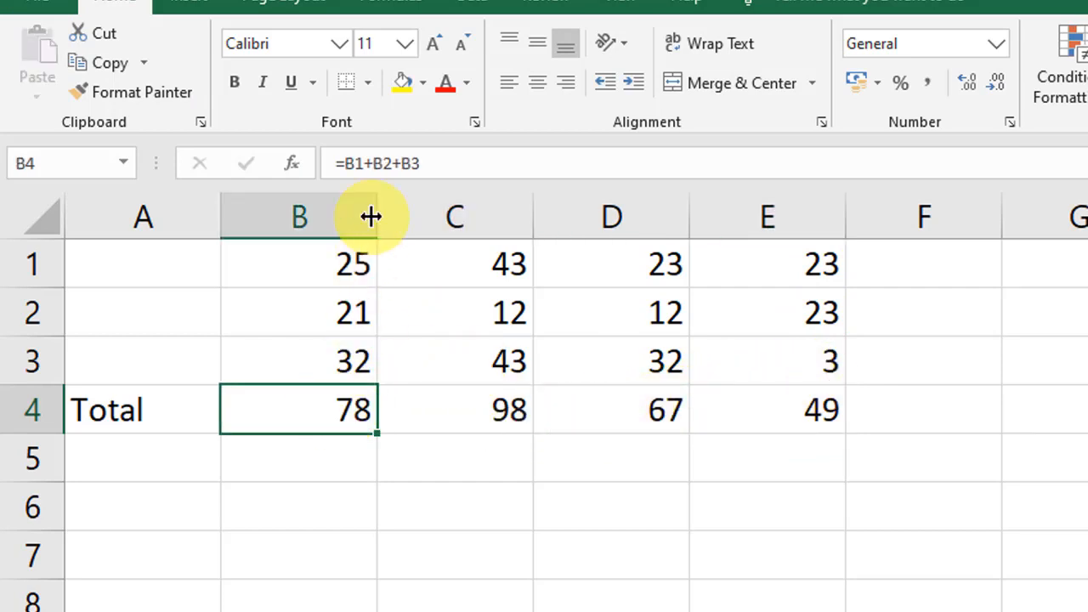
pyautogui.click(459, 408)
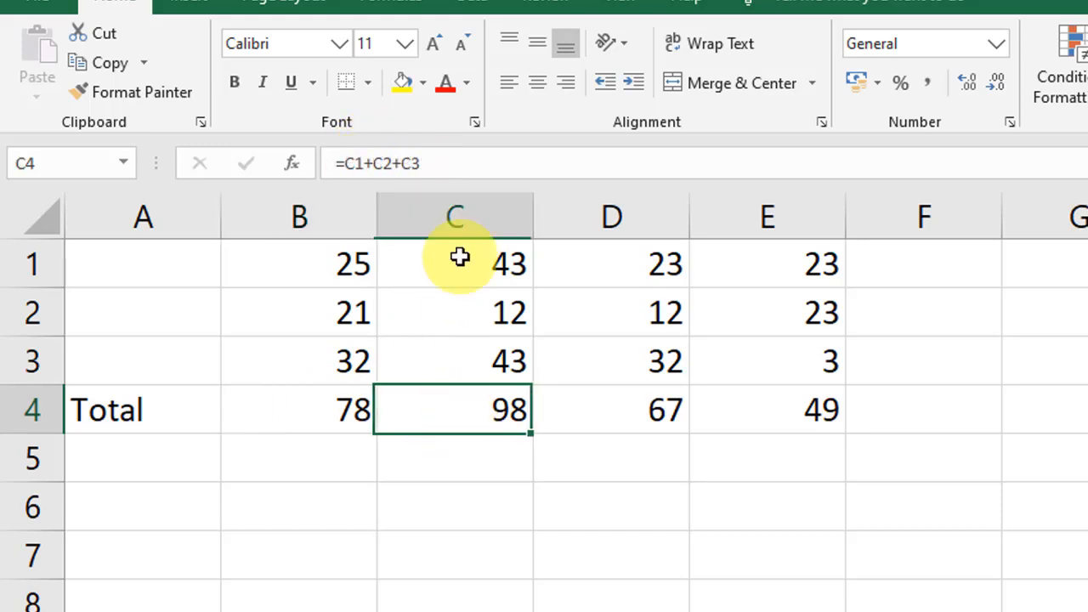
pyautogui.click(619, 417)
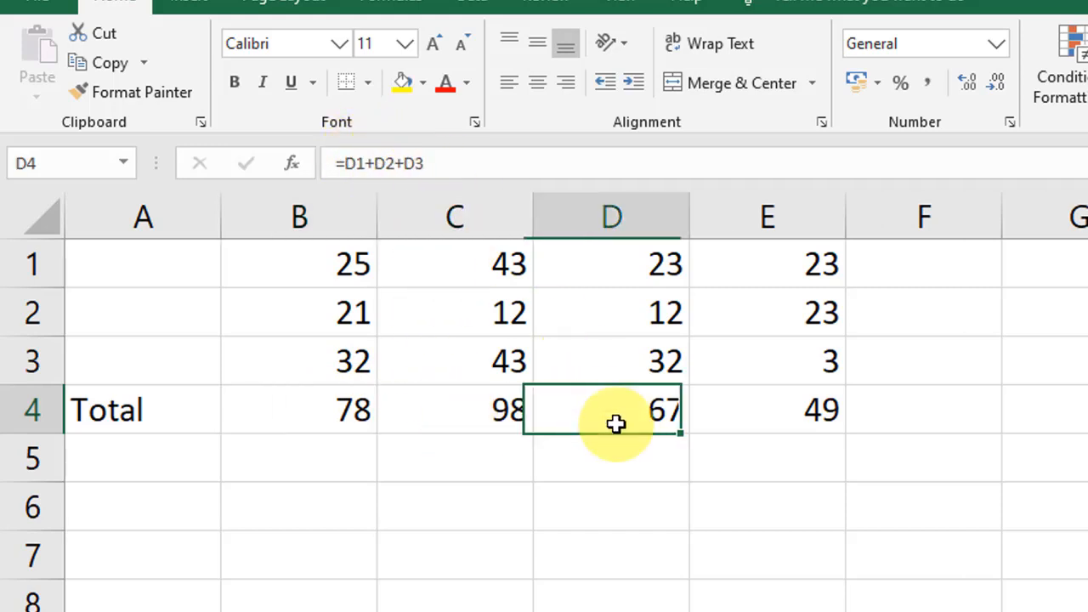
pyautogui.click(782, 413)
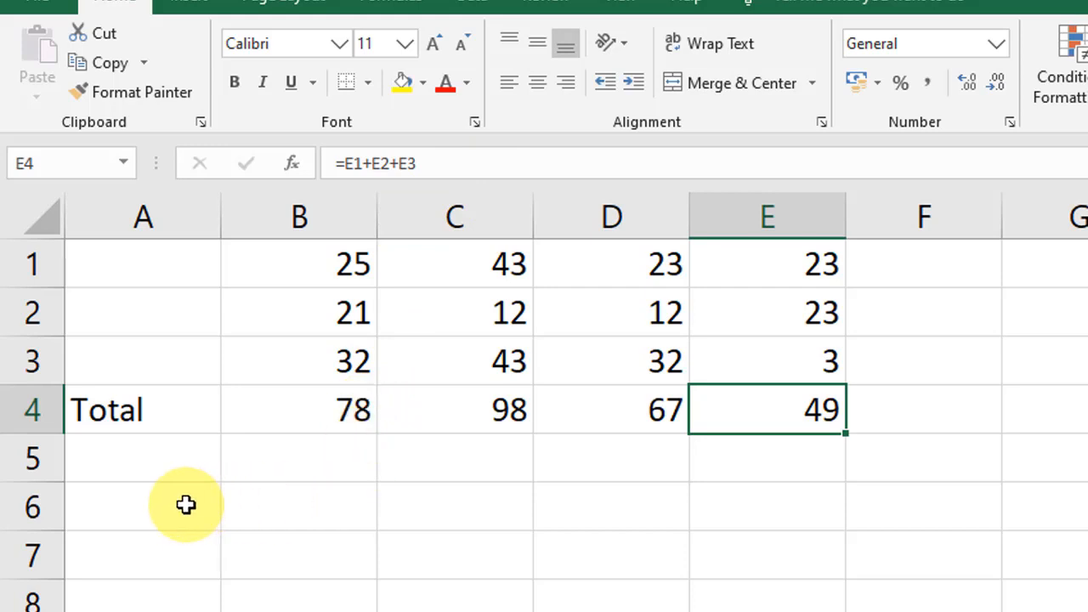
# Merge and center cells B5 to E5 below the Total row.
pyautogui.click(342, 530)
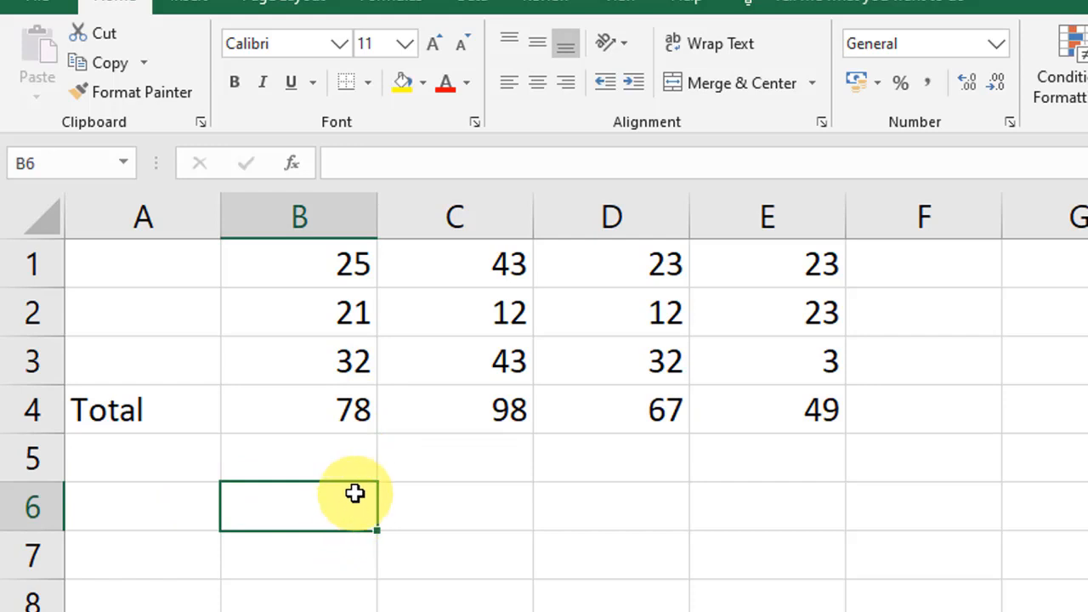
pyautogui.moveTo(348, 467); pyautogui.dragTo(817, 463)
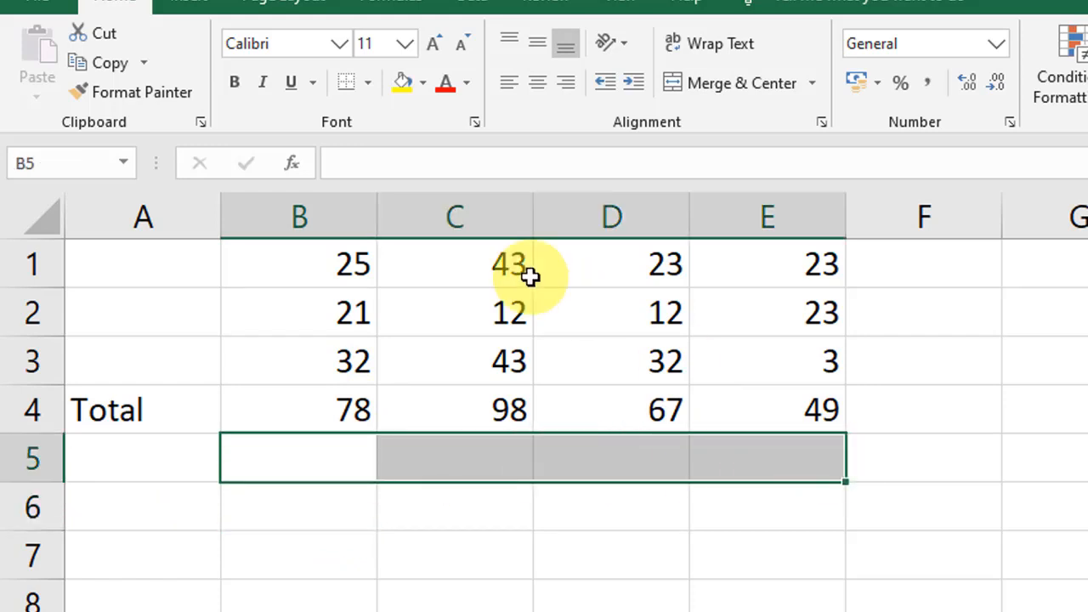
pyautogui.click(716, 85)
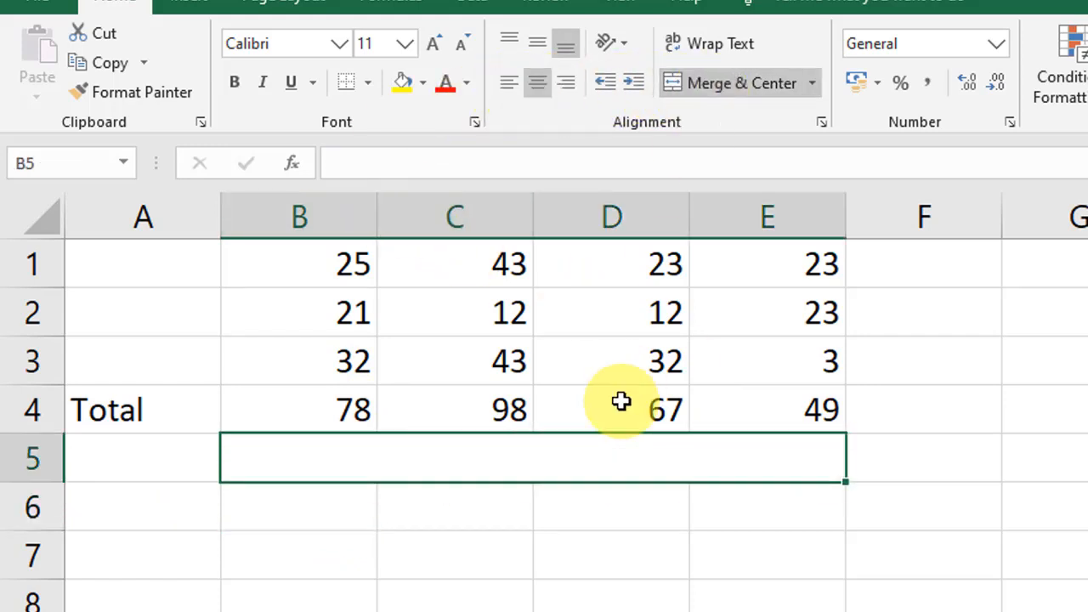
# Enter the heading "Absolute Address" in the merged cell B5.
pyautogui.press('Return')
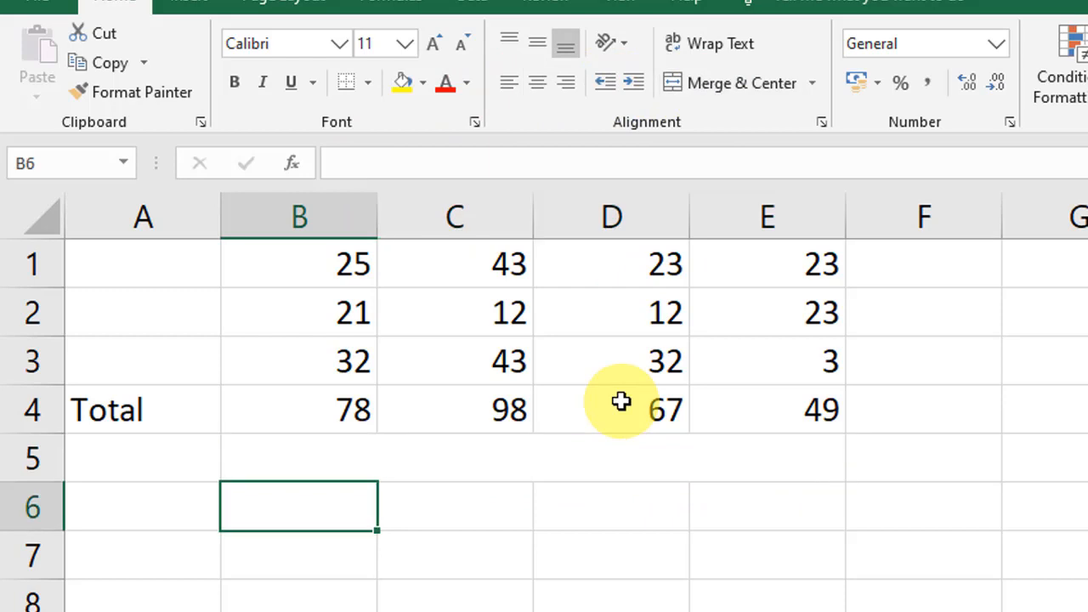
pyautogui.press('Up')
pyautogui.write('Ab')
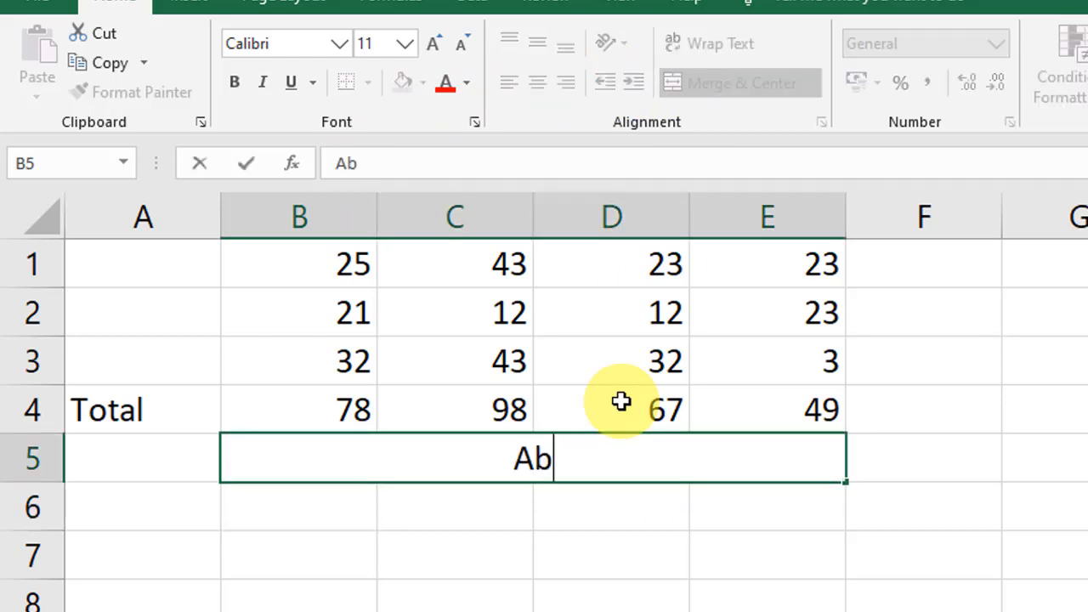
pyautogui.write('solu')
pyautogui.press('BackSpace')
pyautogui.write('lute')
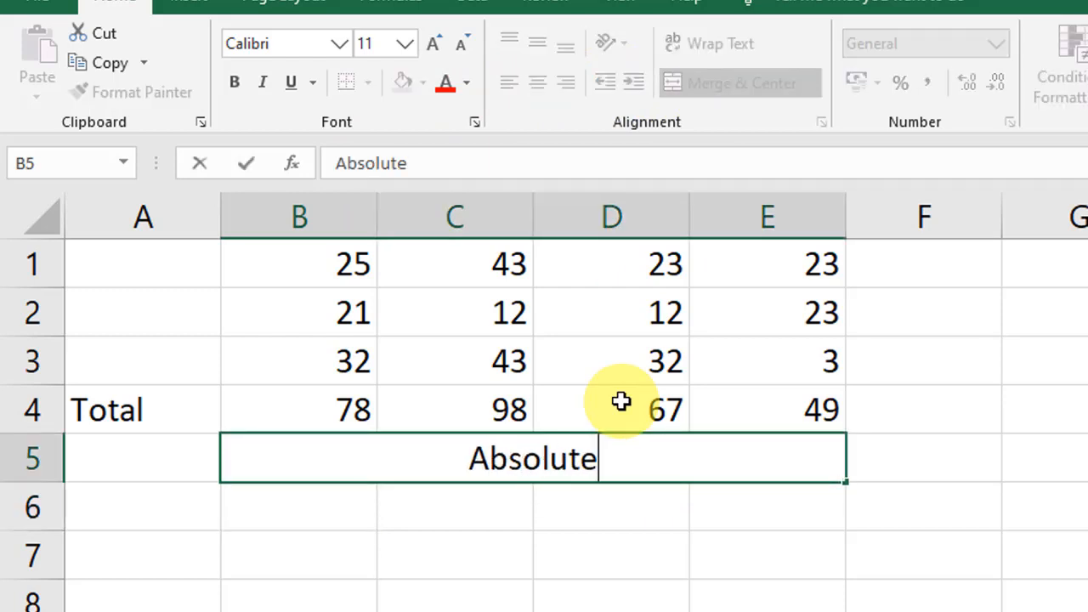
pyautogui.write(' Addres')
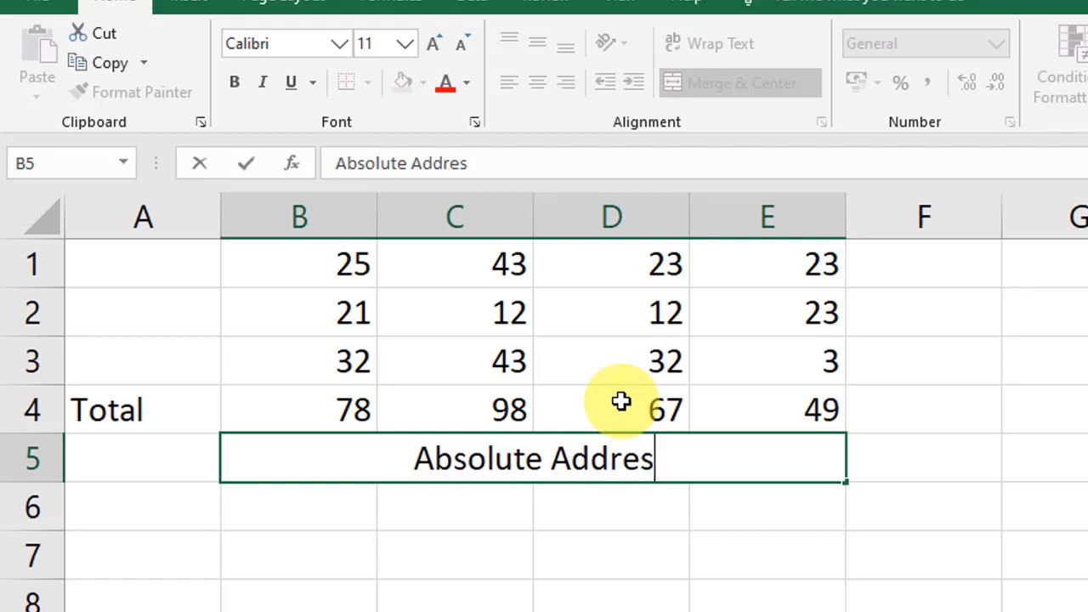
pyautogui.write('s')
pyautogui.press('Return')
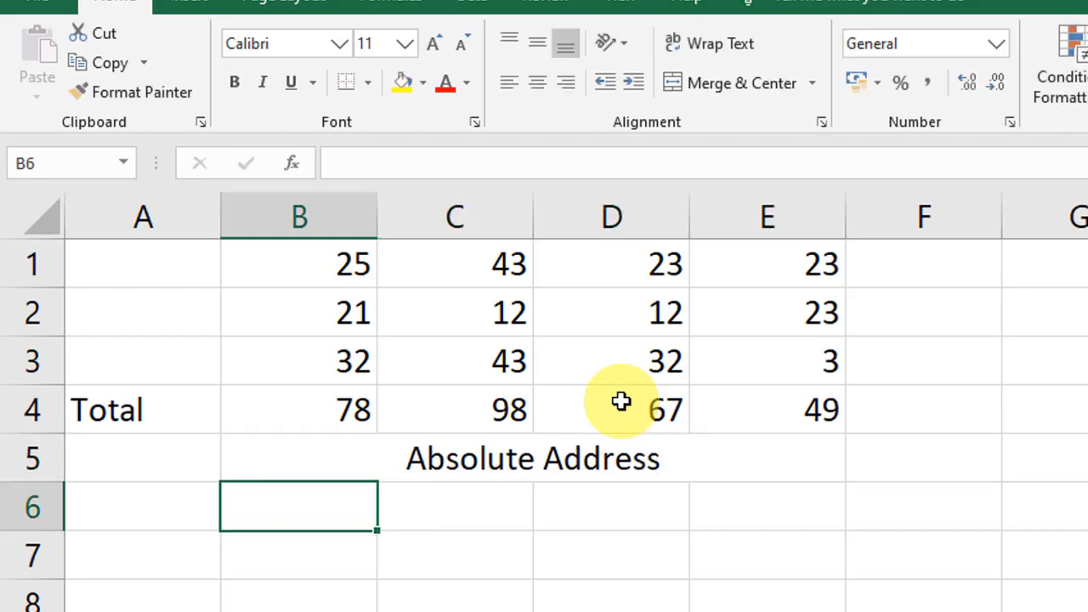
# Make the "Absolute Address" heading bold.
pyautogui.click(558, 472)
pyautogui.click(247, 88)
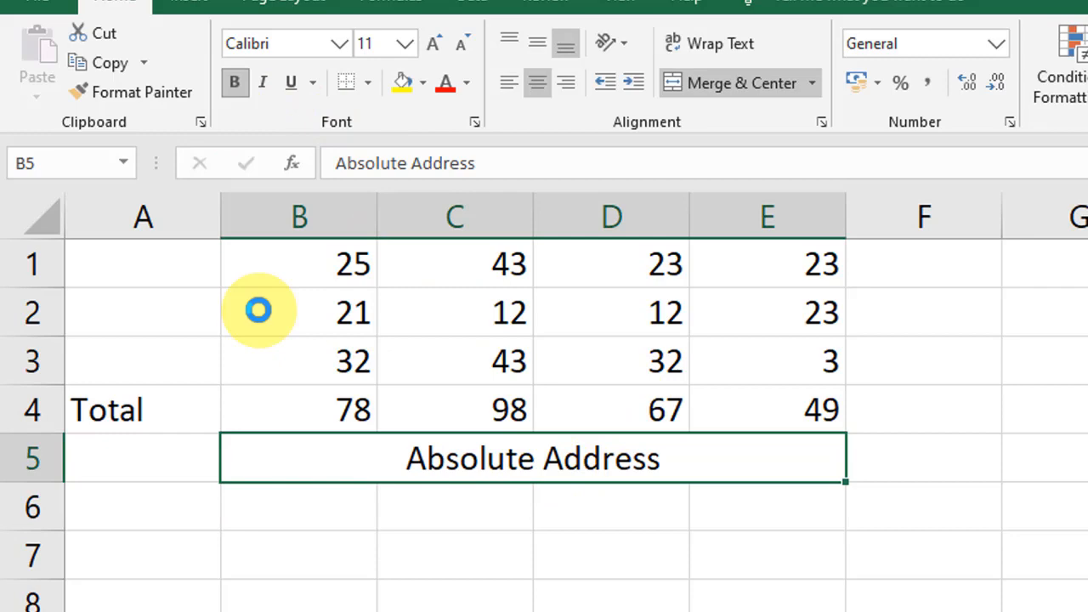
pyautogui.click(328, 537)
# Copy the numbers in B1:E3 and paste them below the heading, starting at cell B7.
pyautogui.moveTo(324, 258); pyautogui.dragTo(833, 358)
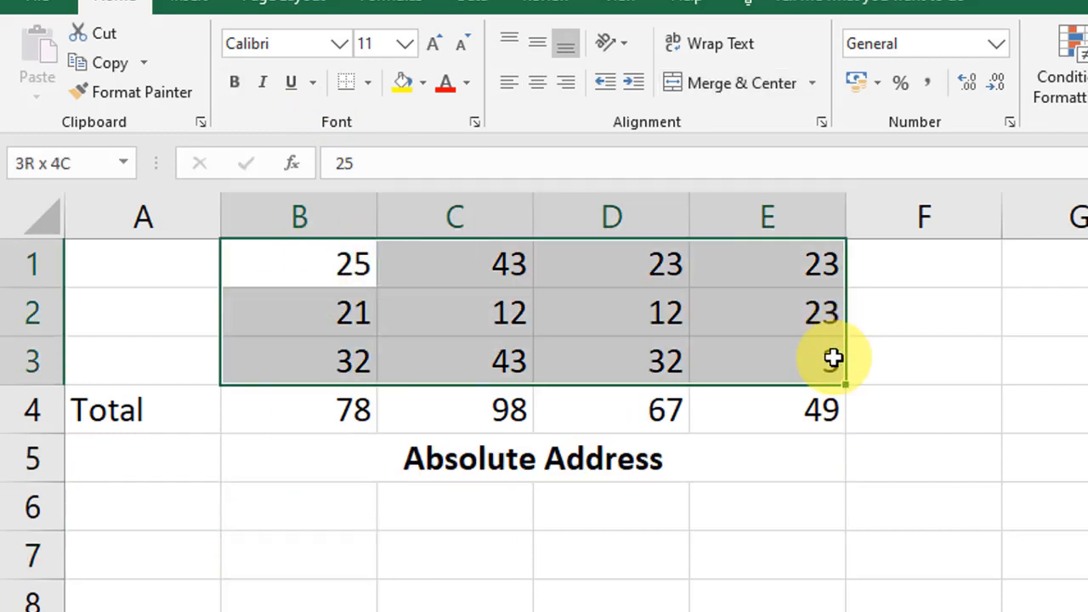
pyautogui.hotkey('ctrl', 'c')
pyautogui.click(327, 549)
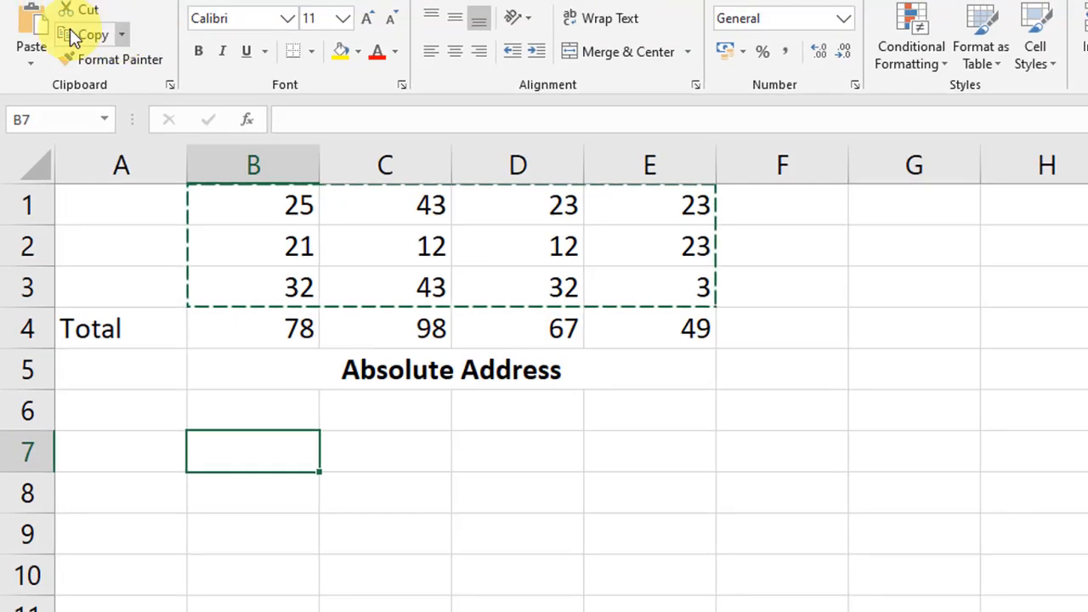
pyautogui.click(24, 34)
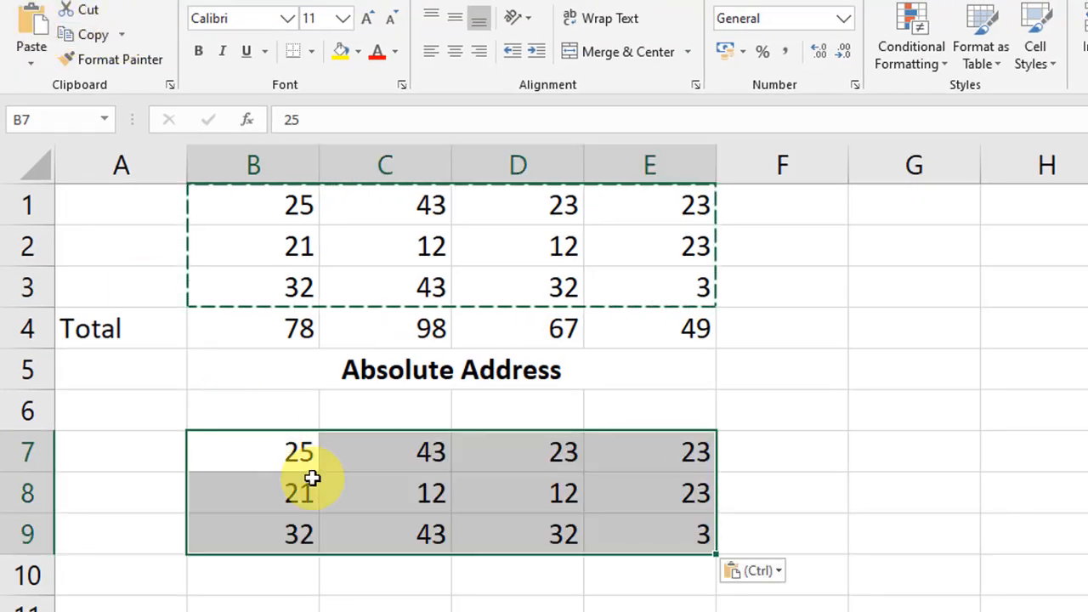
pyautogui.click(408, 528)
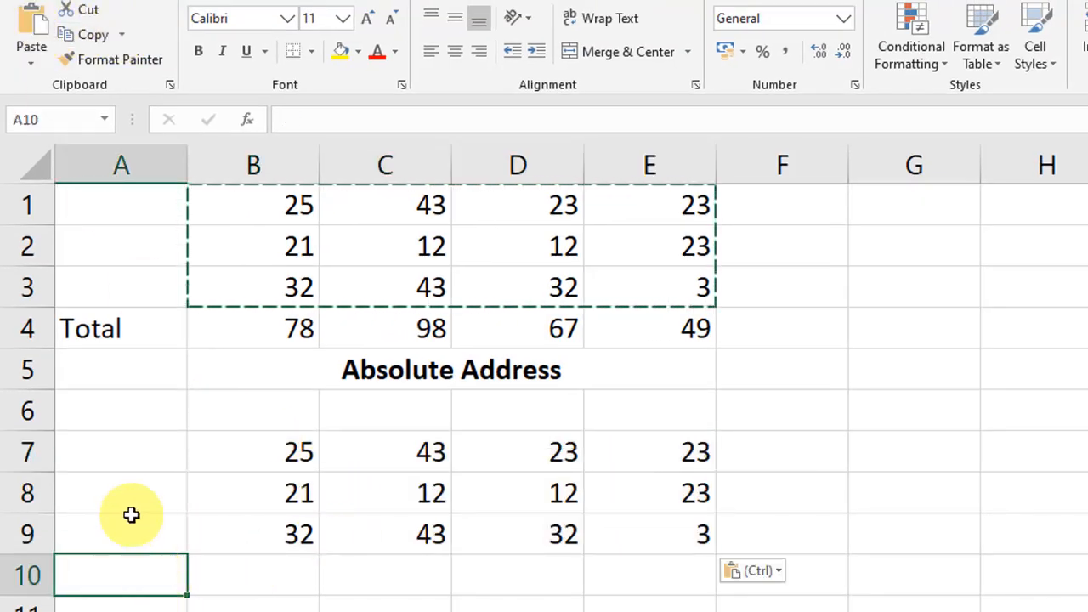
# Try copying the Total label from A4 to A10 twice, and undo each copy.
pyautogui.click(115, 332)
pyautogui.click(122, 586)
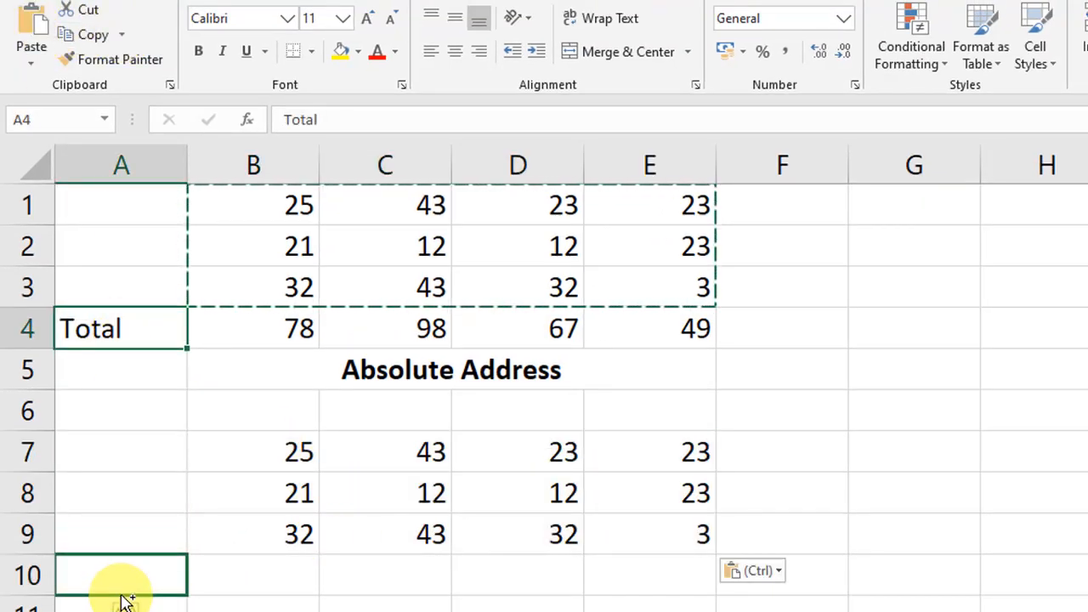
pyautogui.write('Total')
pyautogui.click(284, 583)
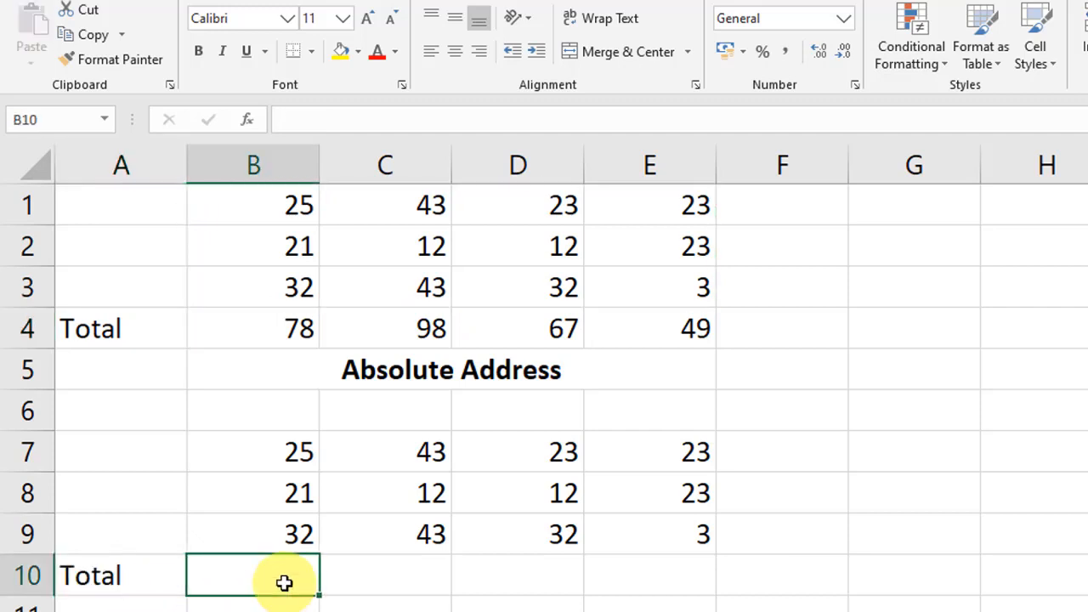
pyautogui.hotkey('ctrl', 'z')
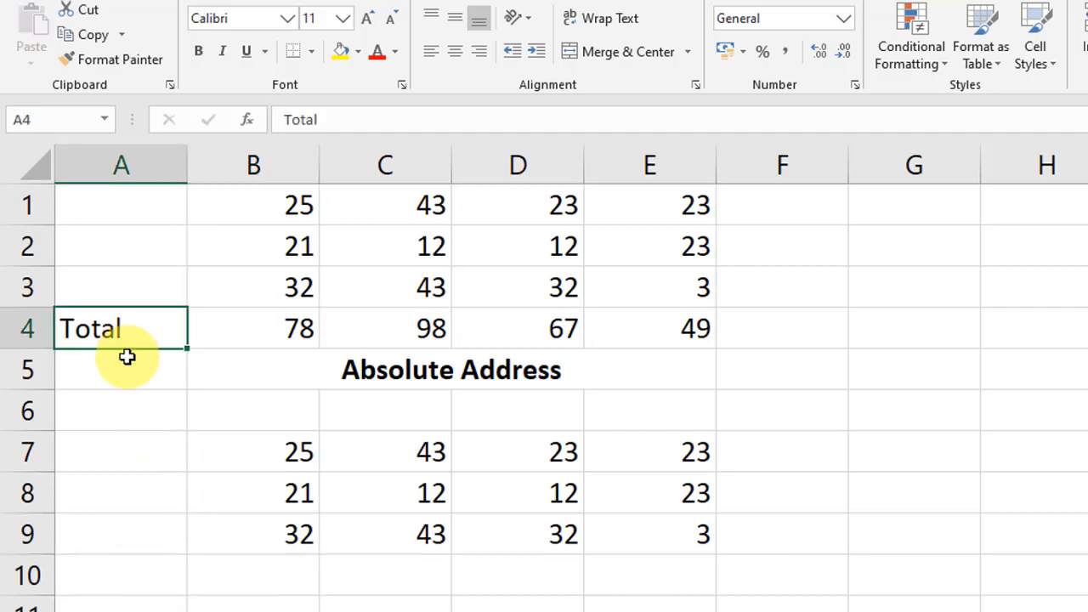
pyautogui.moveTo(127, 357); pyautogui.dragTo(141, 575)
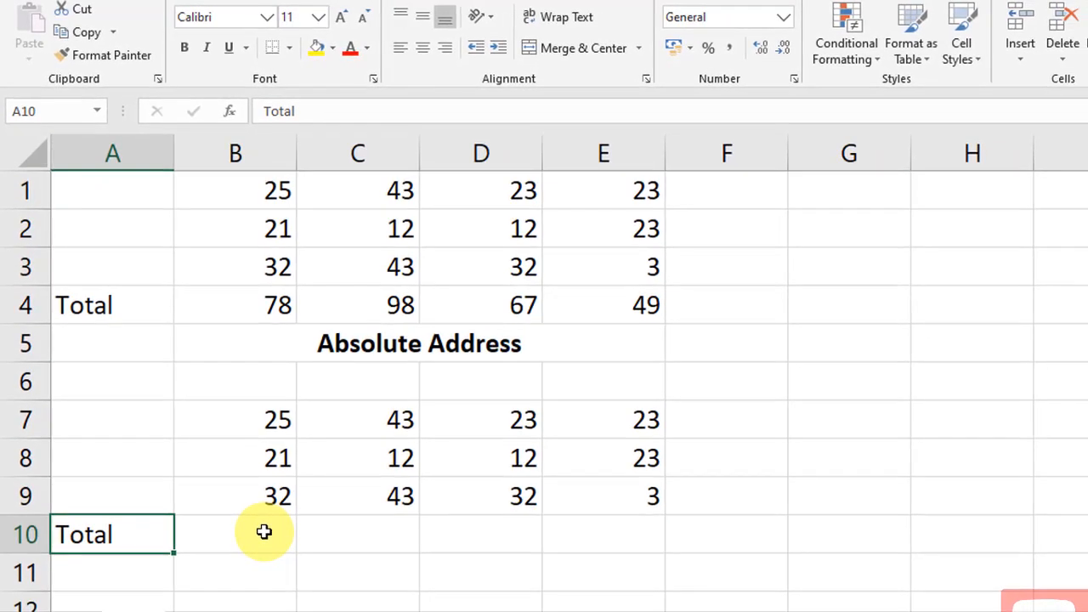
pyautogui.click(266, 535)
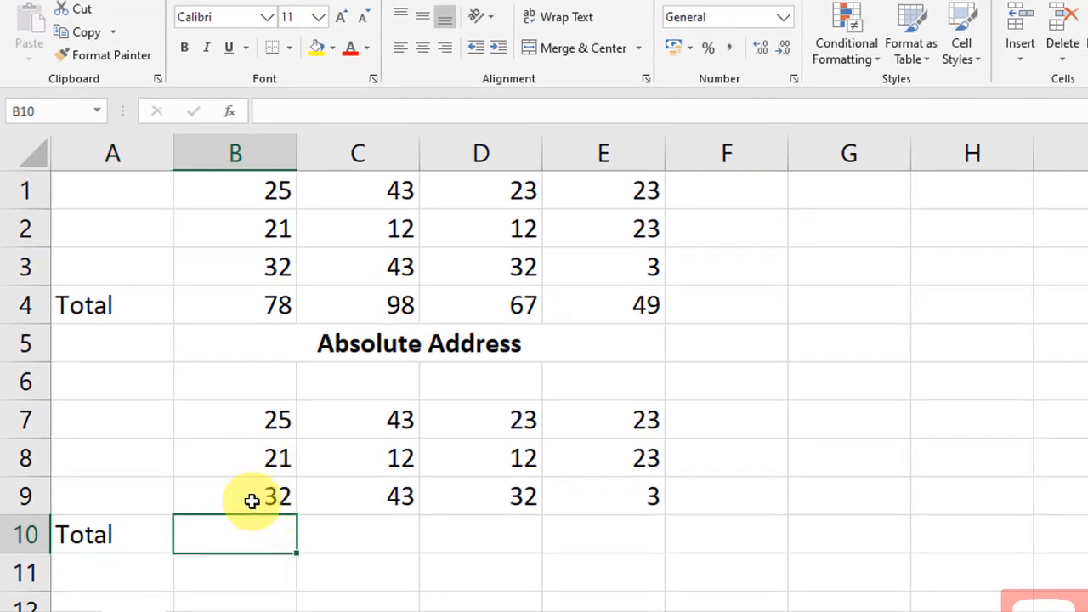
pyautogui.hotkey('ctrl', 'z')
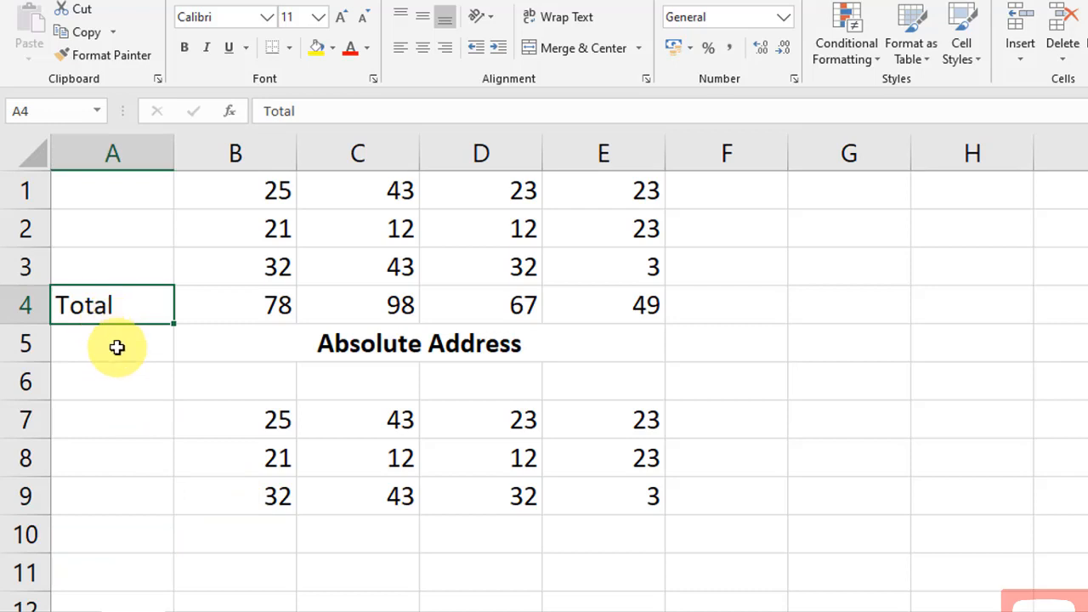
# Copy the Total label from A4 into A10, and view the formula in B4 for reference.
pyautogui.moveTo(118, 327); pyautogui.dragTo(122, 535)
pyautogui.click(260, 544)
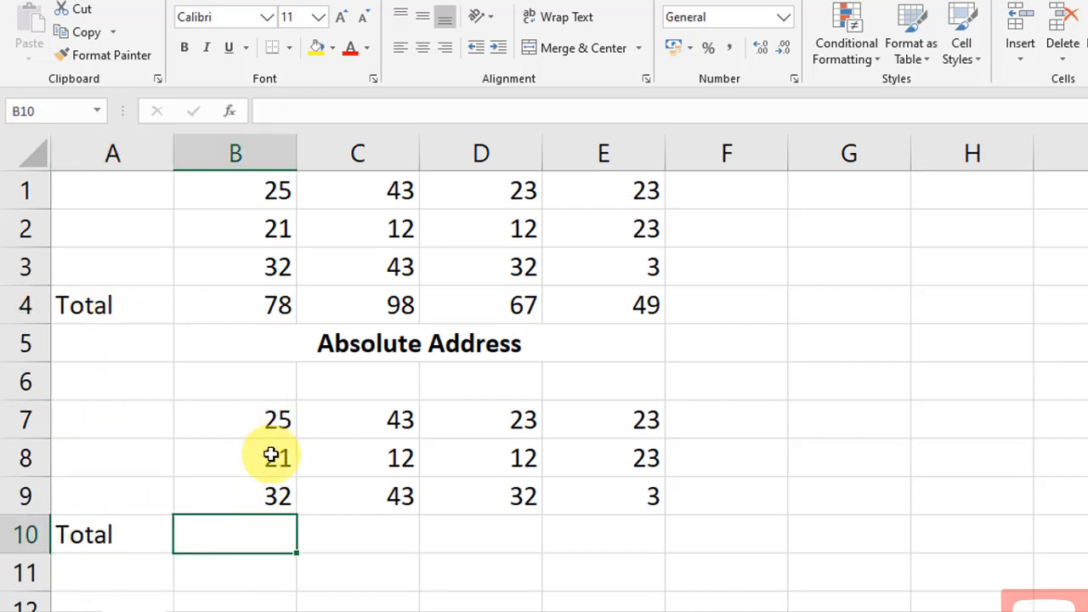
pyautogui.click(258, 295)
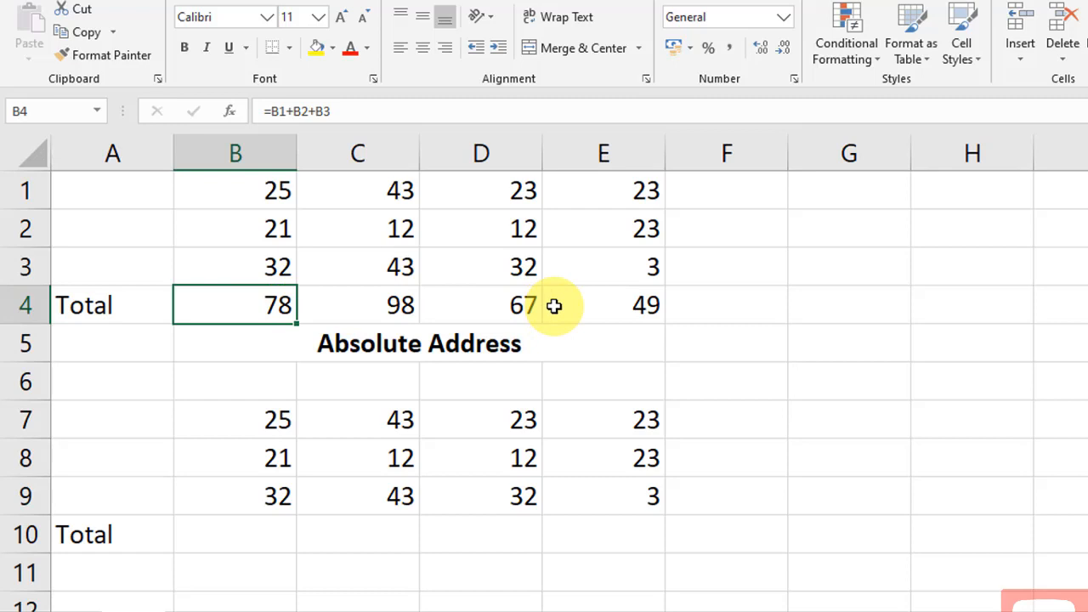
# Start a total formula in B10 with cell B7 as an absolute reference, =$B$7.
pyautogui.click(259, 541)
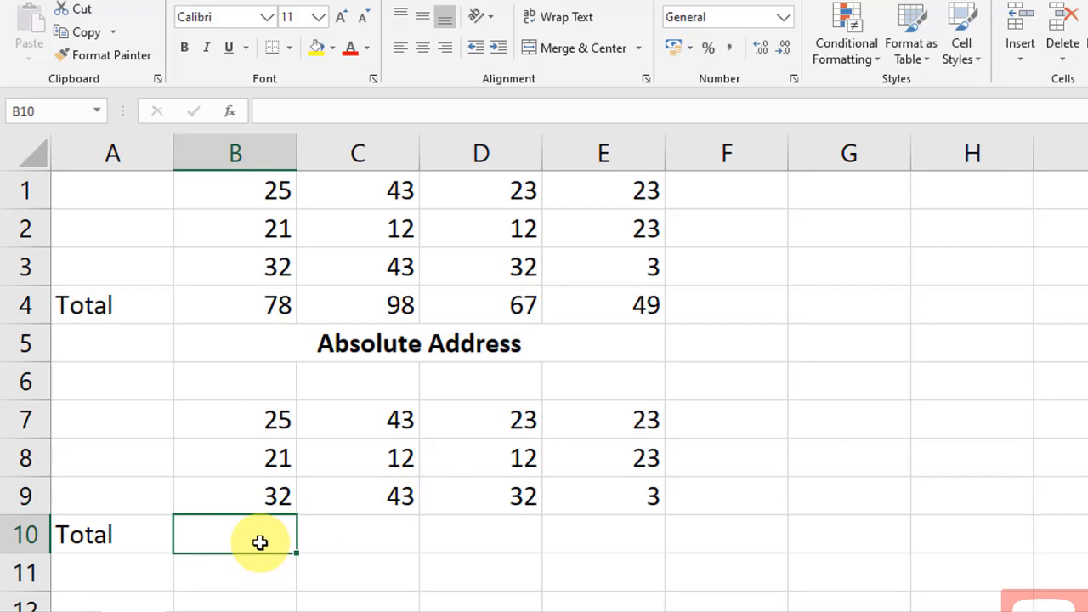
pyautogui.write('=')
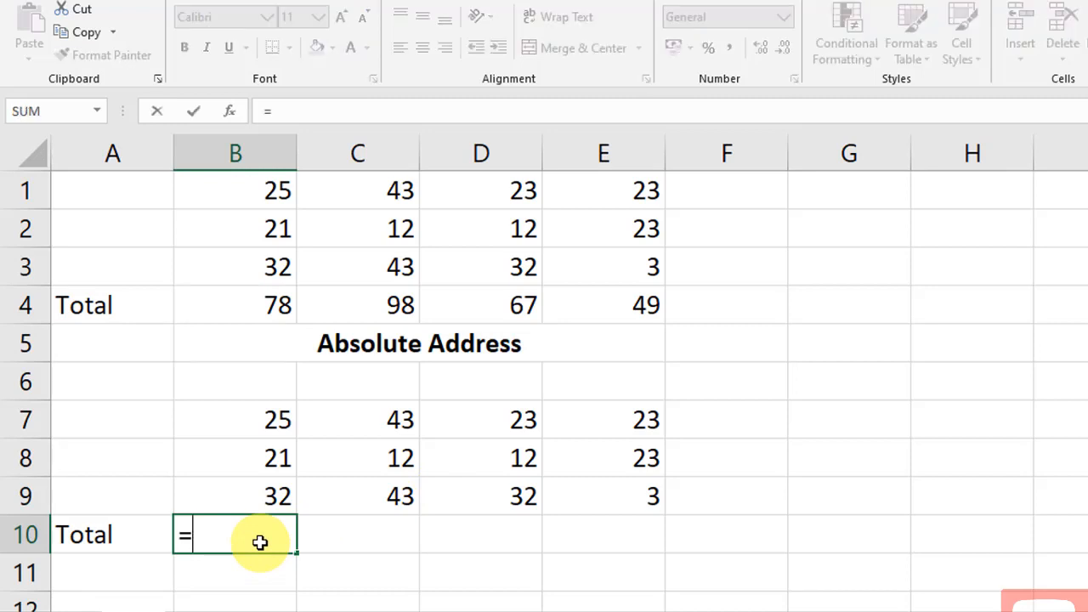
pyautogui.click(261, 420)
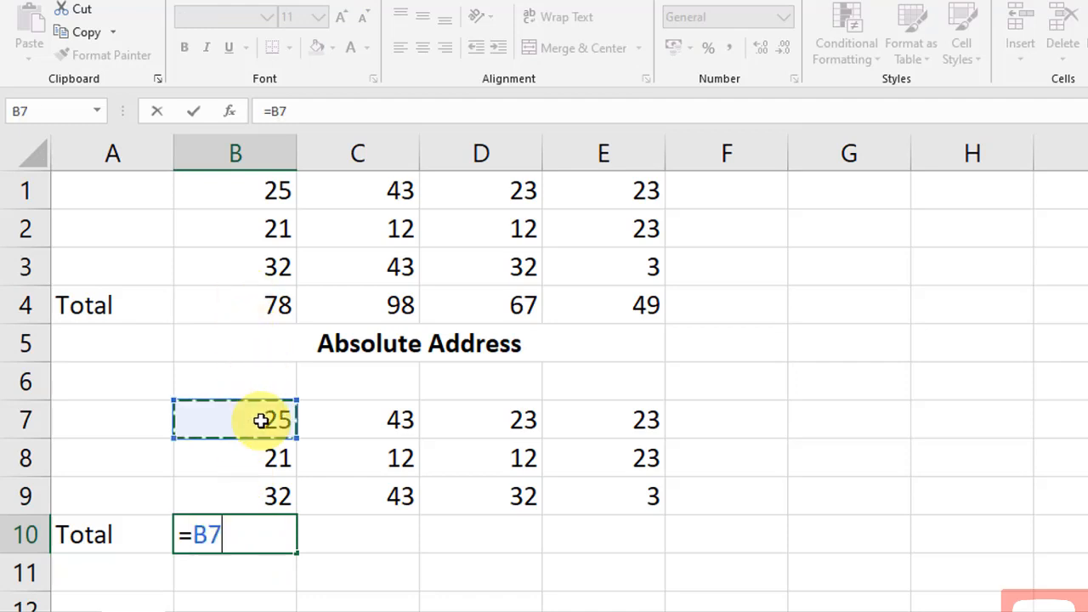
pyautogui.doubleClick(211, 536)
pyautogui.press('Left')
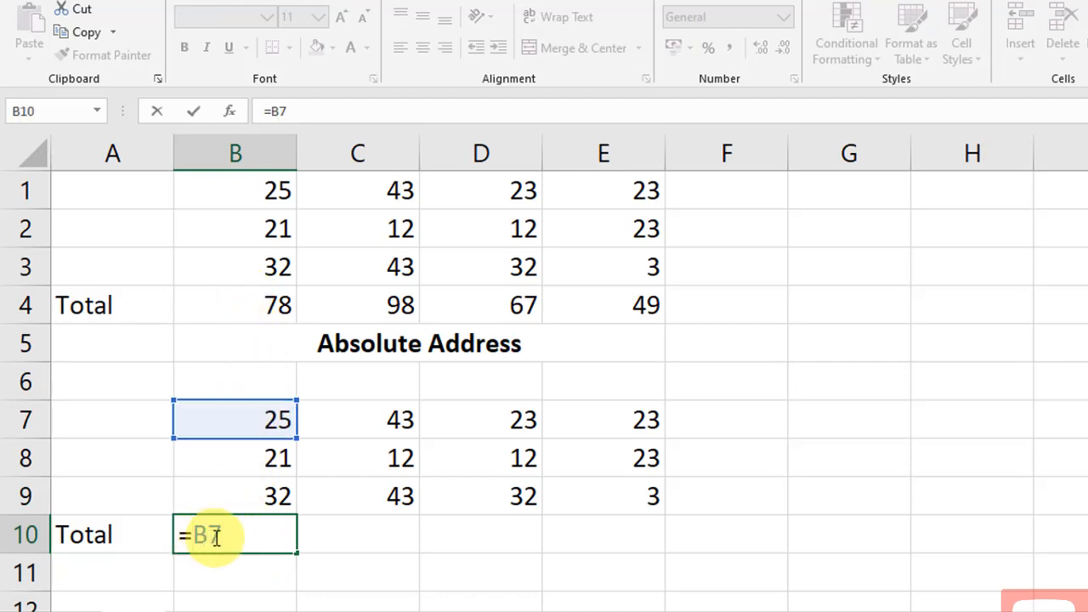
pyautogui.write('$')
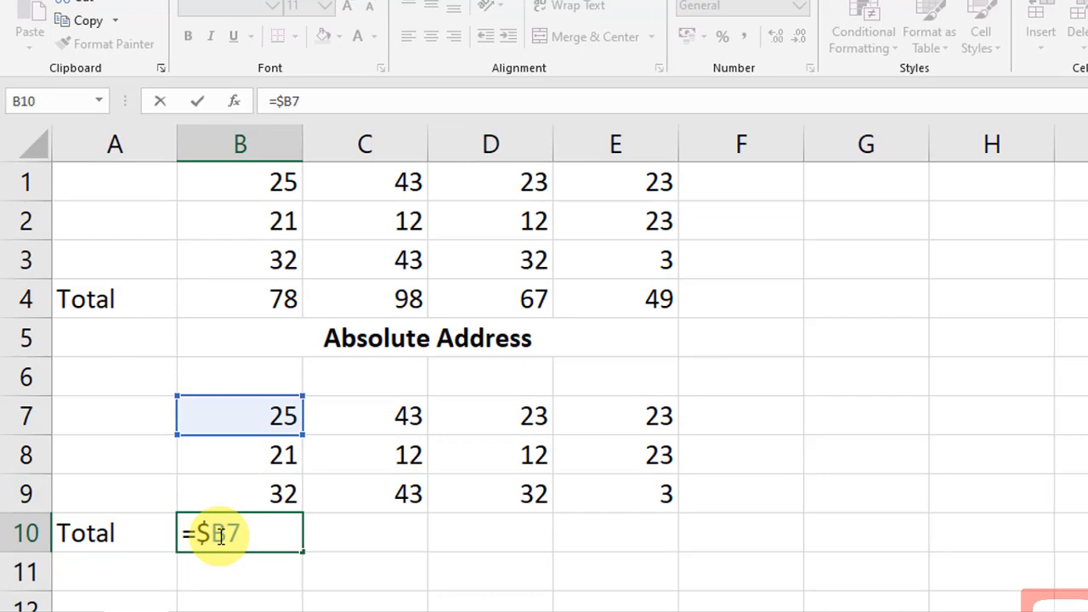
pyautogui.click(220, 534)
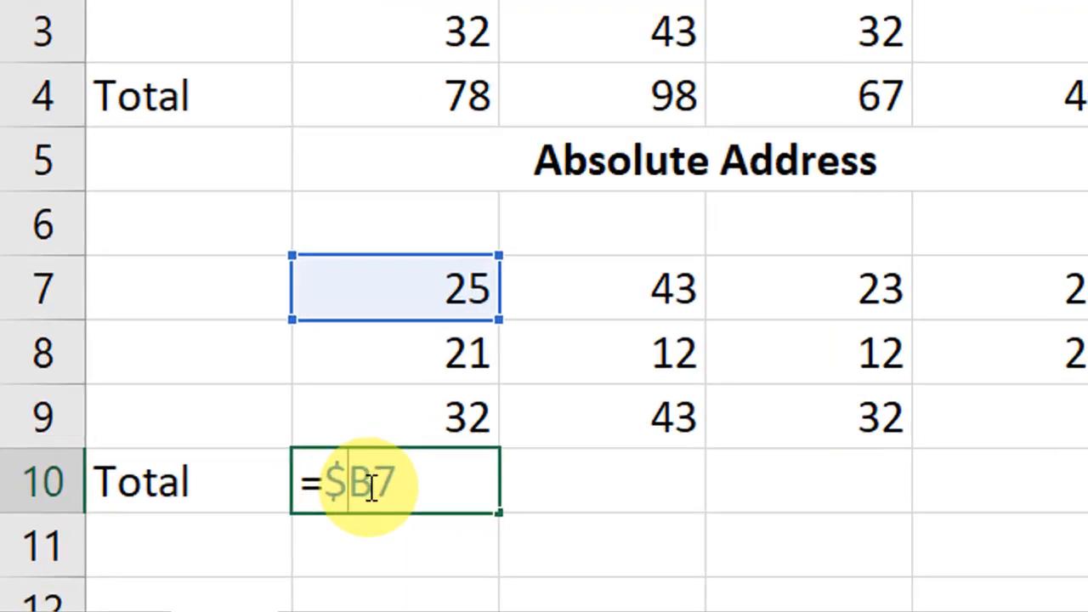
pyautogui.write('$')
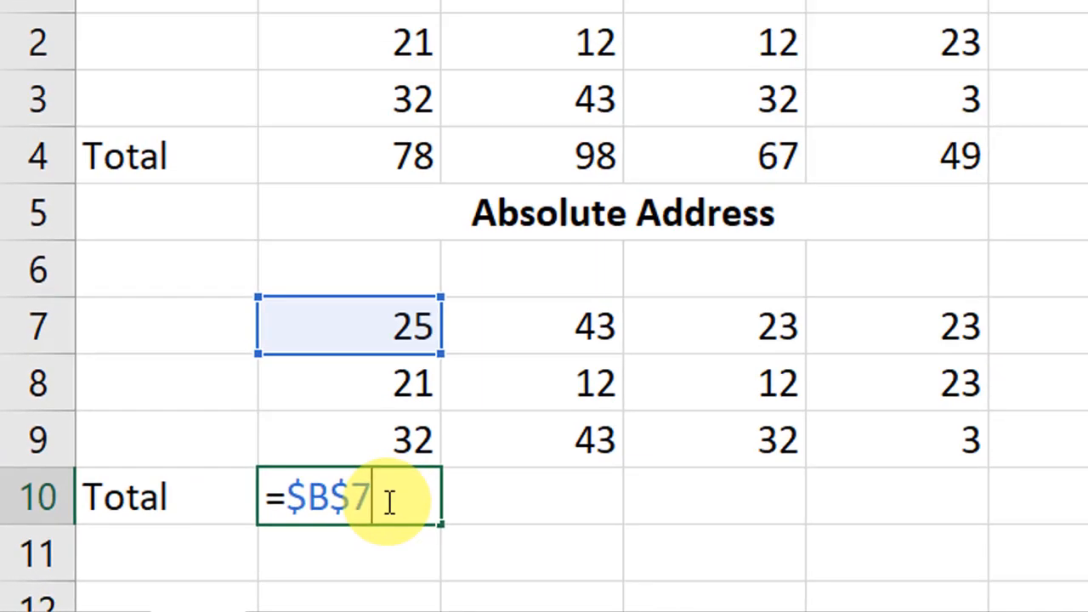
pyautogui.press('Right')
# Add cell B8 to the B10 formula as an absolute reference, giving =$B$7+$B$8.
pyautogui.write('+')
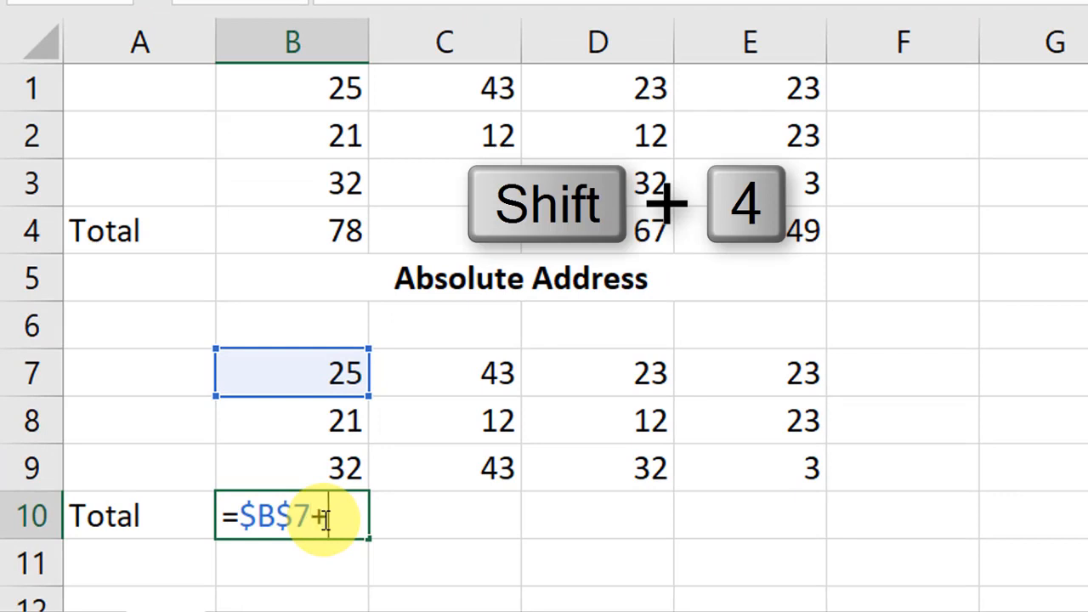
pyautogui.click(323, 423)
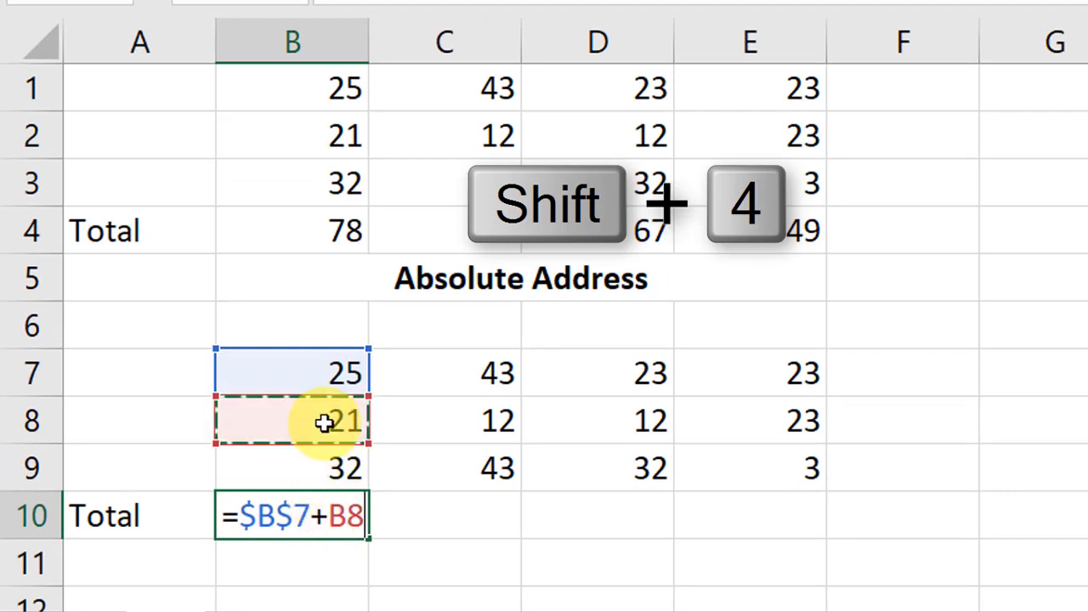
pyautogui.click(337, 514)
pyautogui.write('$')
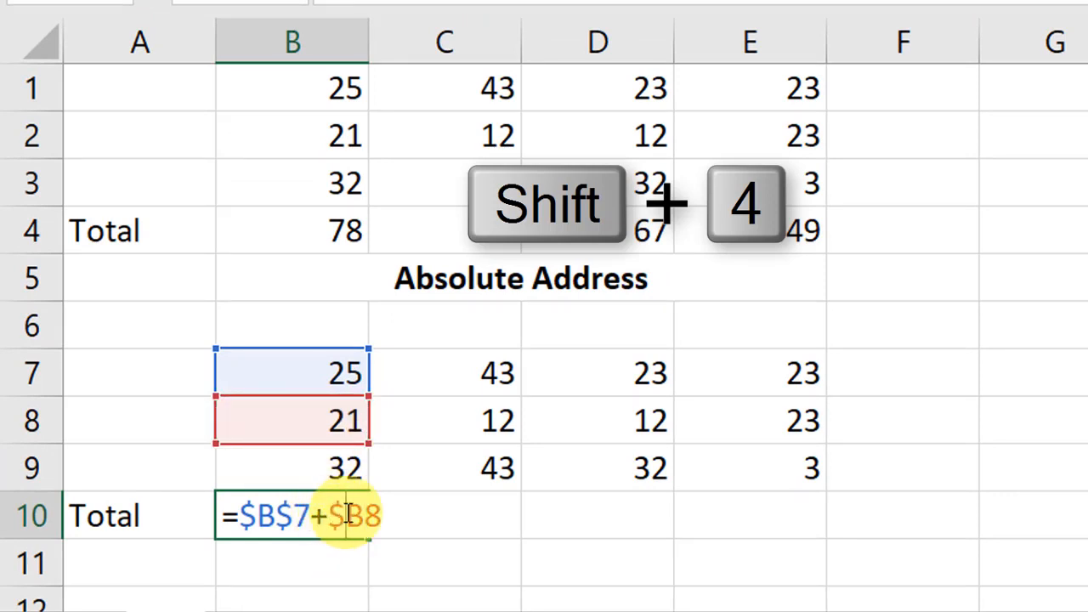
pyautogui.click(361, 514)
pyautogui.write('$')
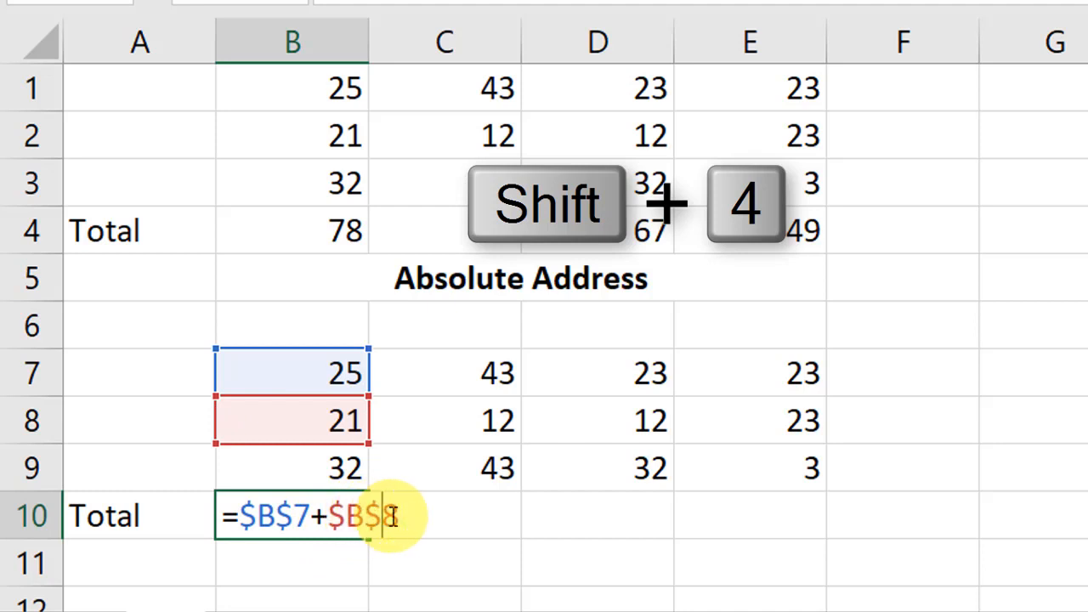
# Complete the B10 total formula with cell B9 as an absolute reference, giving =$B$7+$B$8+$B$9.
pyautogui.click(414, 515)
pyautogui.write('+')
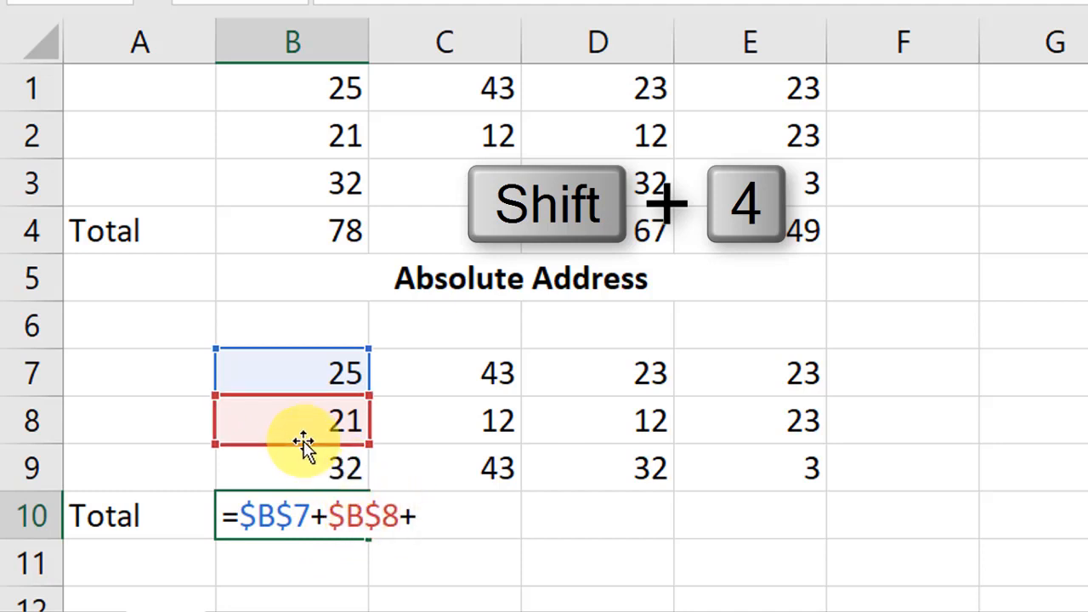
pyautogui.click(305, 471)
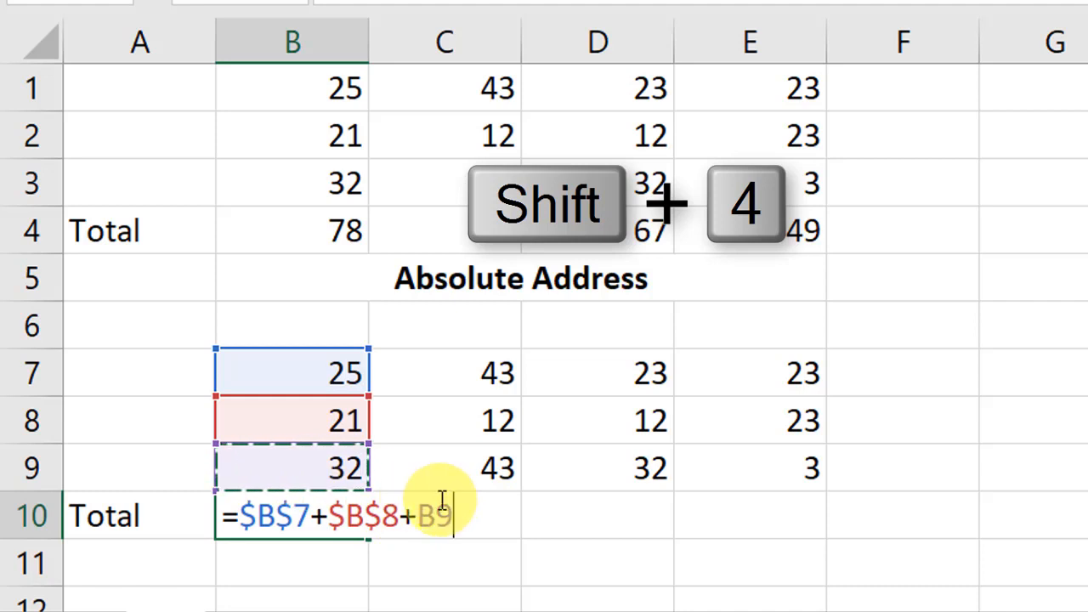
pyautogui.click(422, 517)
pyautogui.write('$')
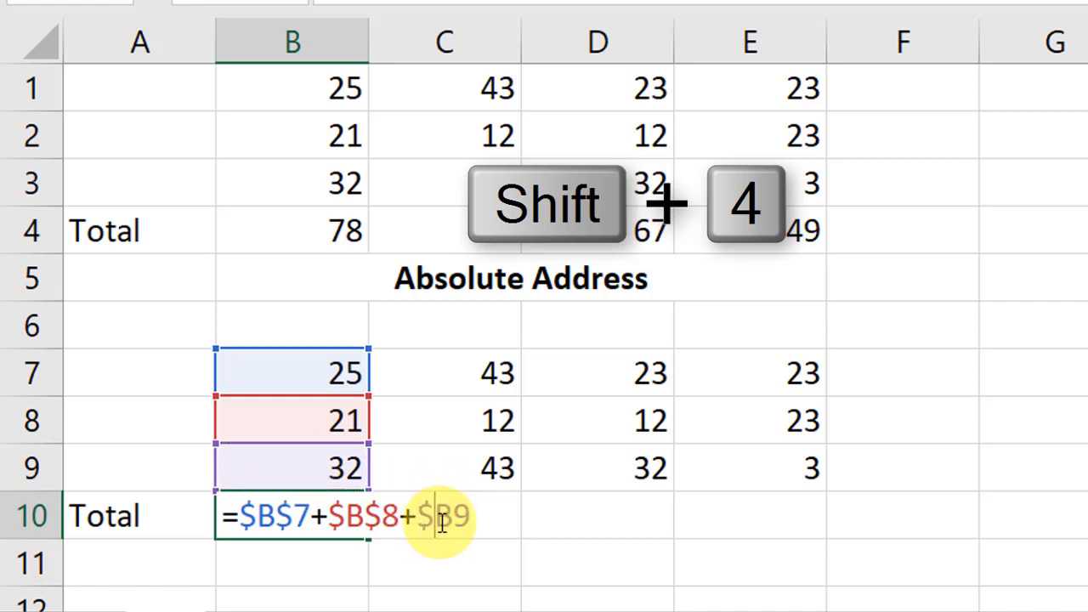
pyautogui.click(452, 517)
pyautogui.write('$')
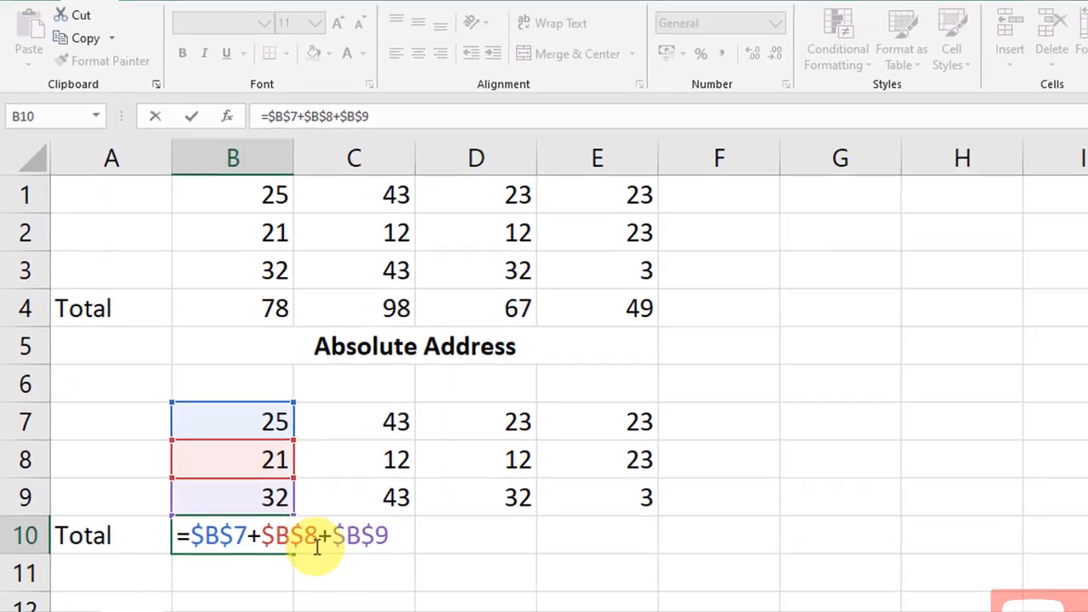
pyautogui.press('Return')
# Copy the absolute total formula from B10 into C10, and compare the formulas in the two cells.
pyautogui.click(237, 541)
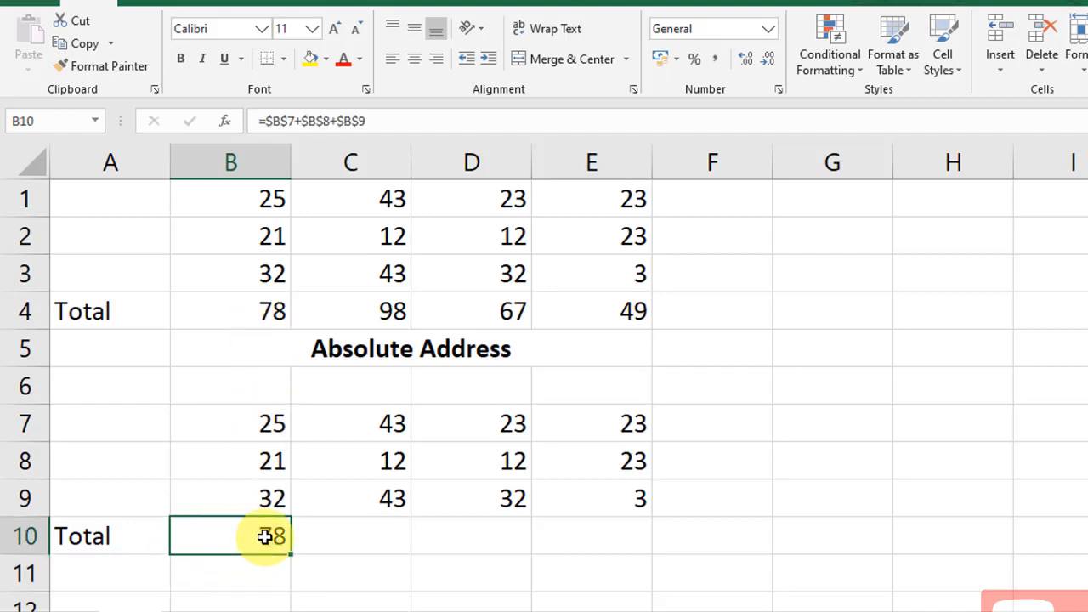
pyautogui.click(75, 43)
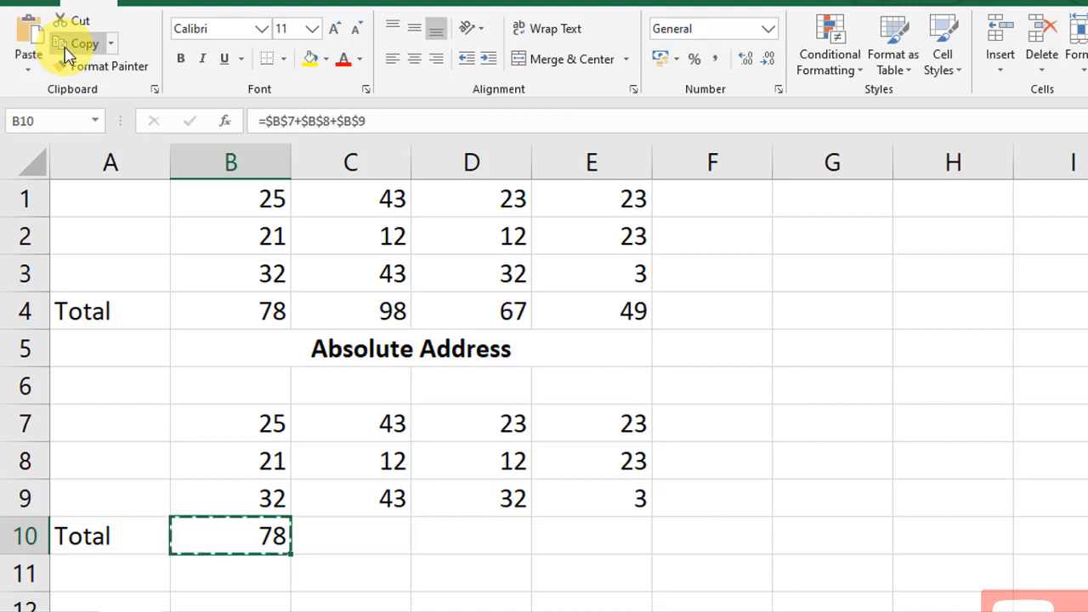
pyautogui.click(344, 537)
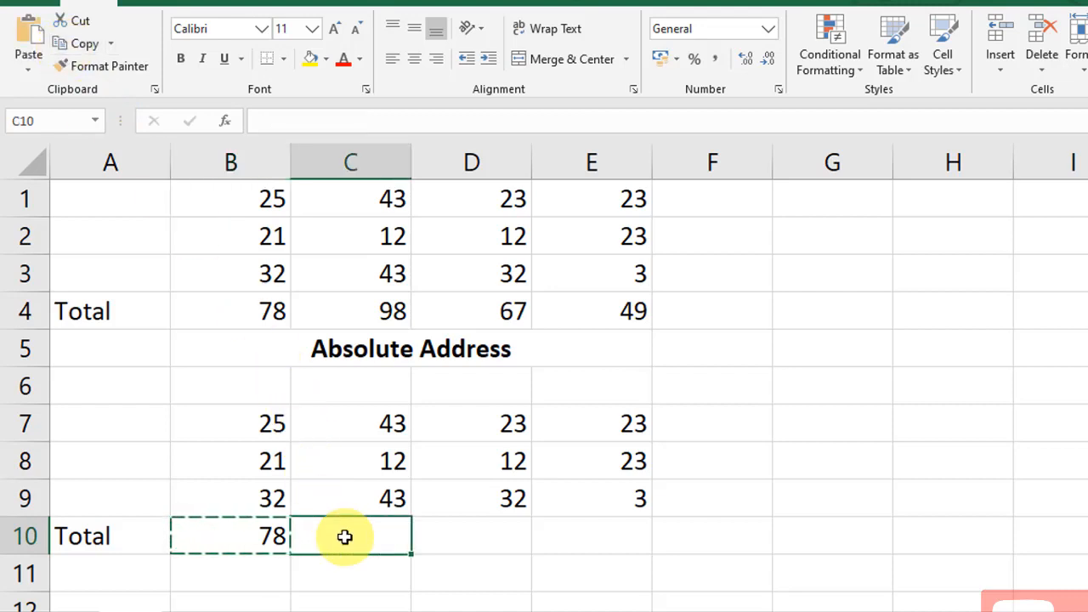
pyautogui.click(28, 34)
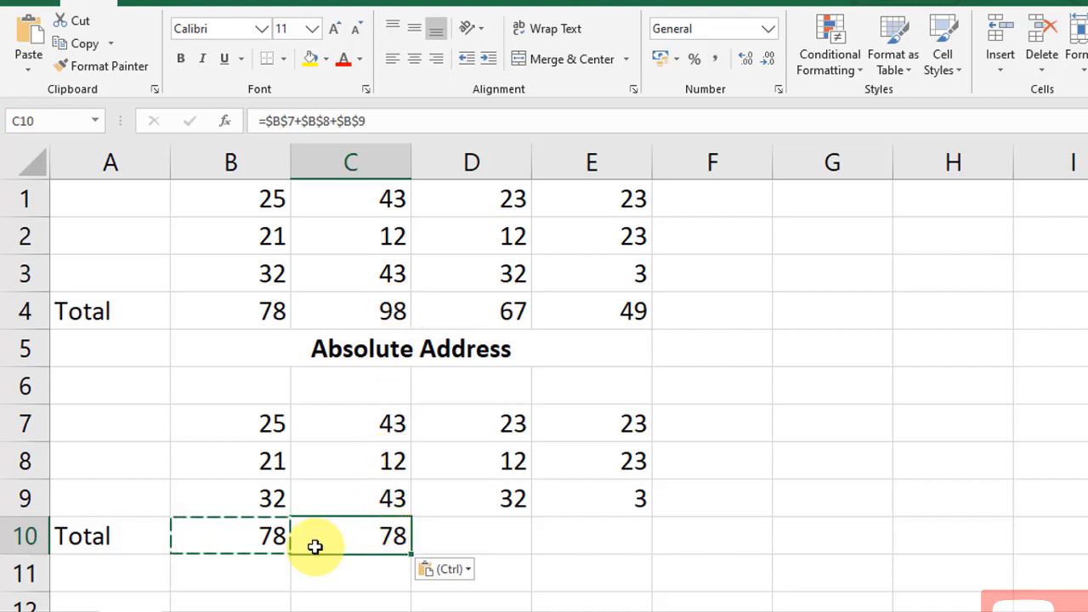
pyautogui.click(255, 547)
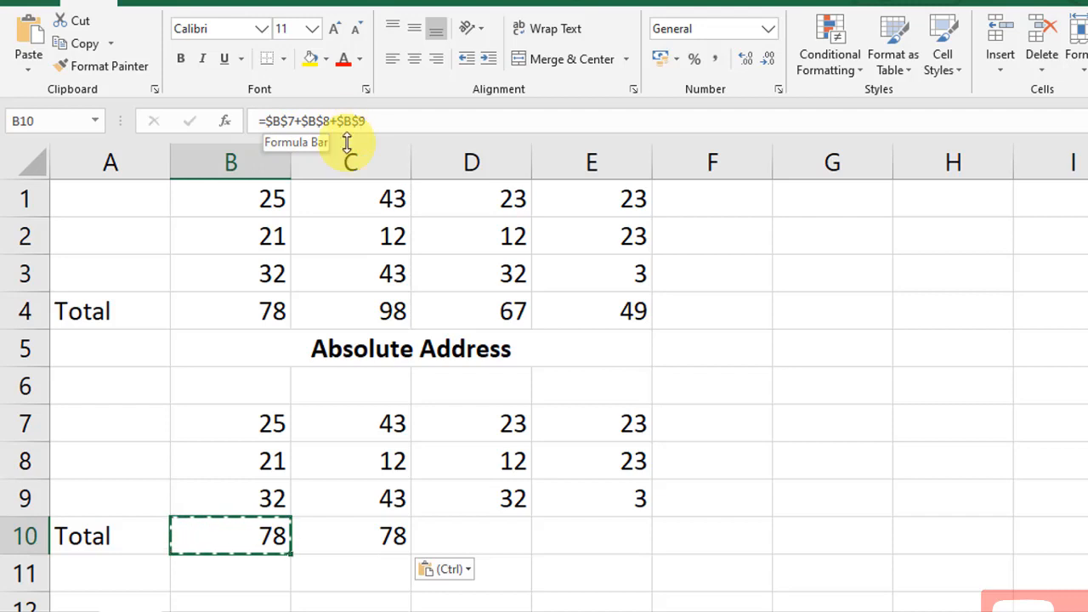
pyautogui.click(347, 531)
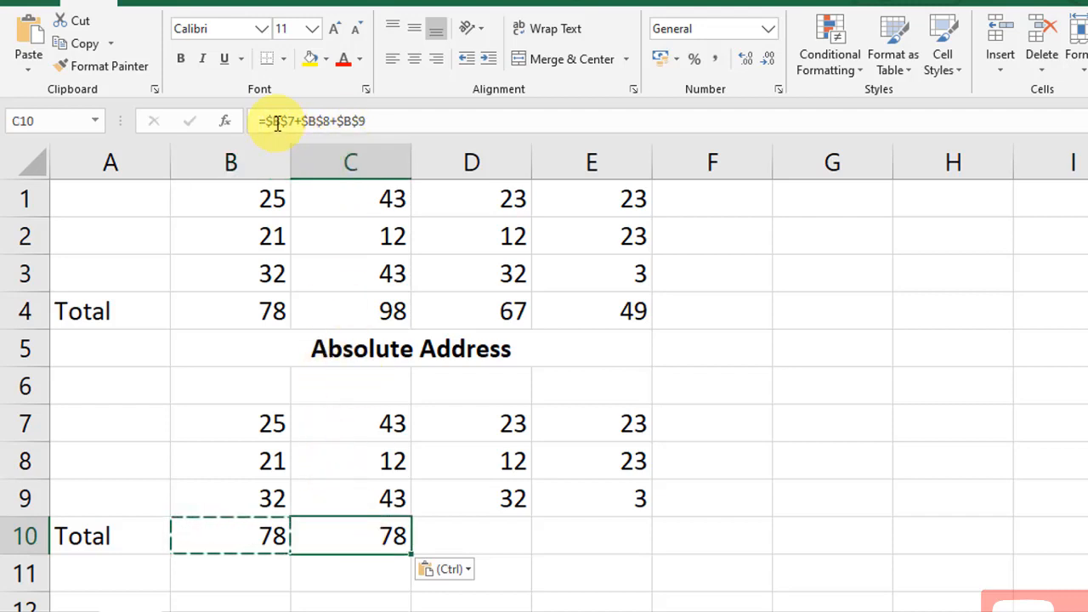
# Copy the absolute total formula from B10 into D10 and E10.
pyautogui.click(230, 539)
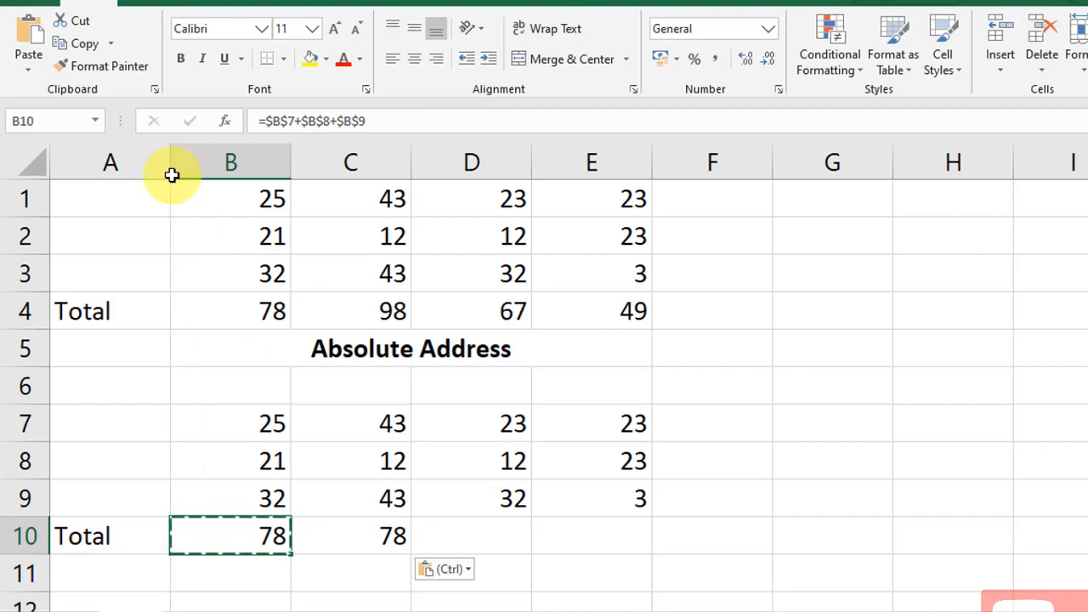
pyautogui.click(85, 43)
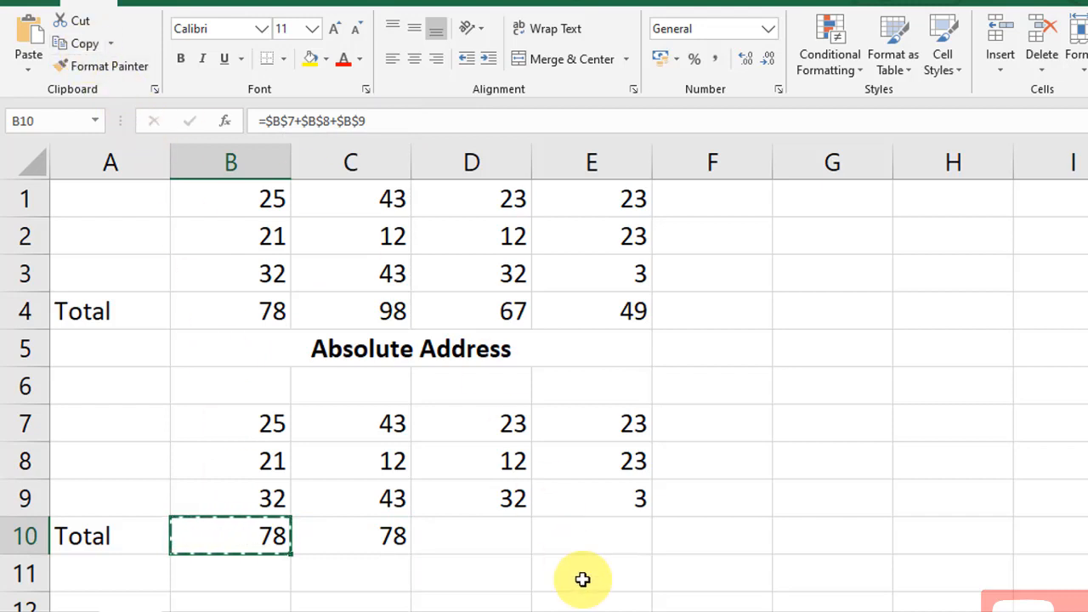
pyautogui.click(481, 541)
pyautogui.click(29, 36)
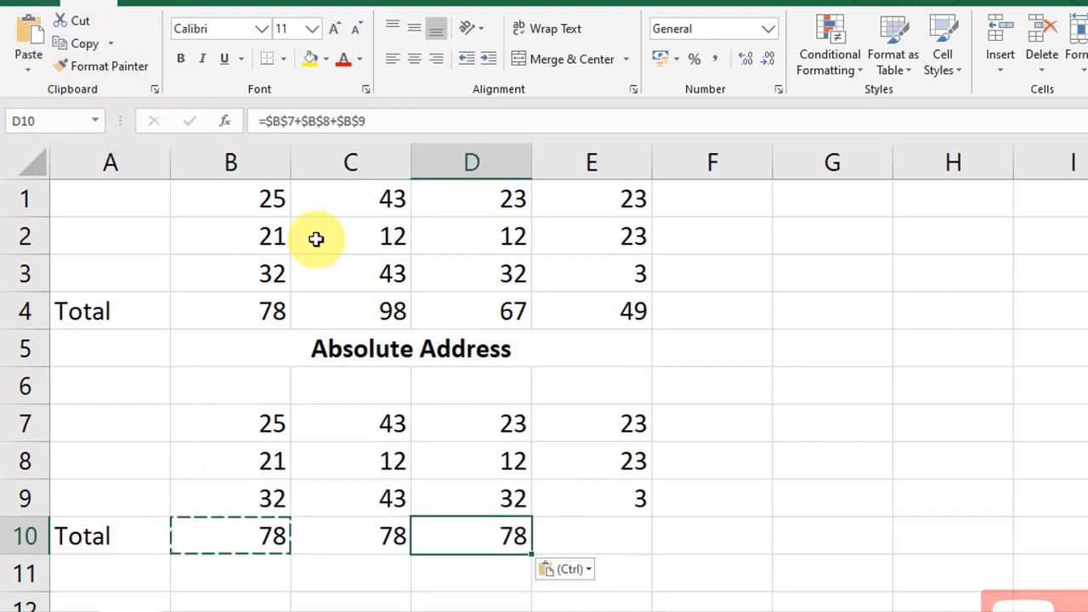
pyautogui.click(566, 532)
pyautogui.click(34, 41)
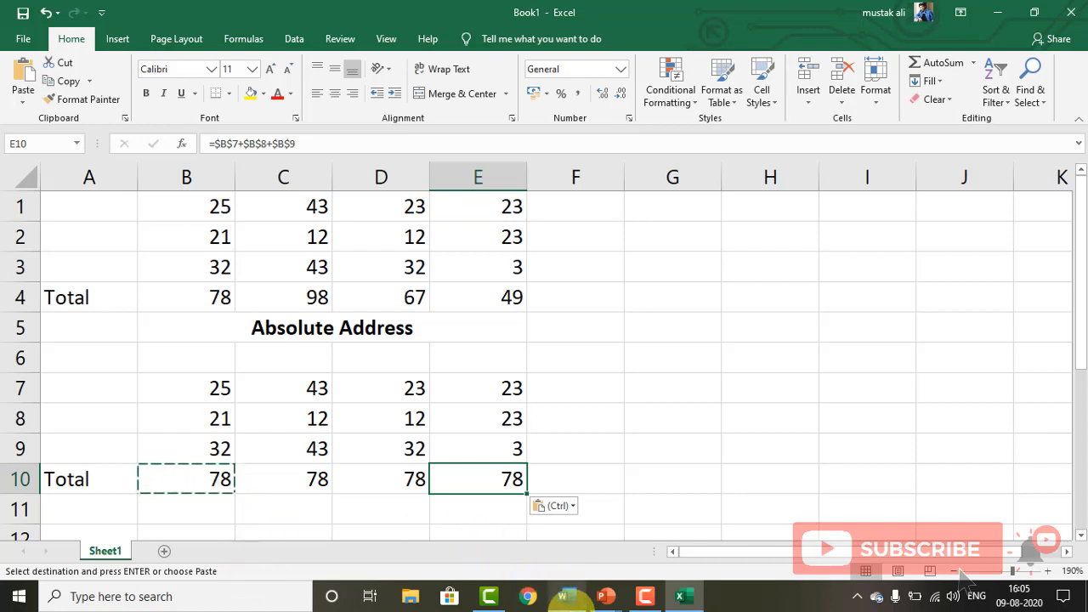
# Switch to the Word notes and read the sections on Absolute Reference and Mixed Reference.
pyautogui.click(562, 596)
pyautogui.scroll(-3, 255, 357)
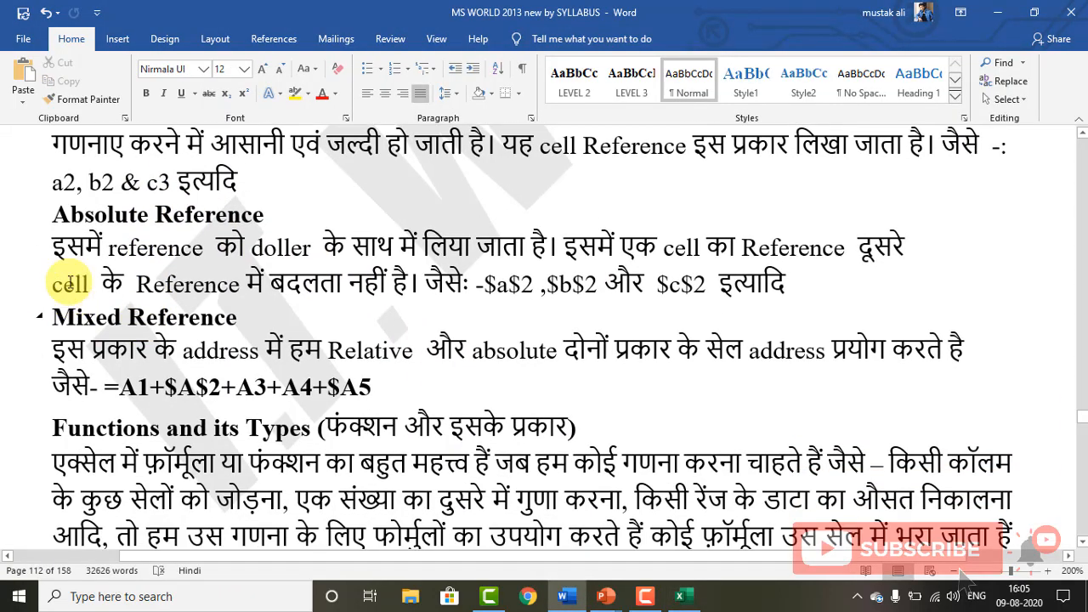
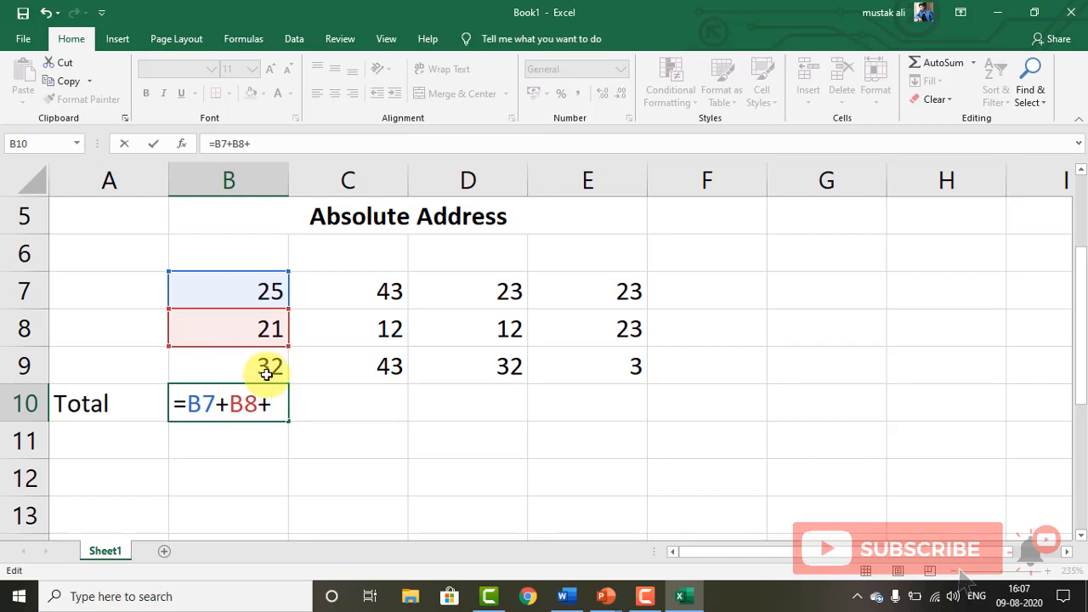
# Complete the mixed-reference total formula in B10 with cell B9 as an absolute reference, giving =B7+B8+$B$9.
pyautogui.click(270, 368)
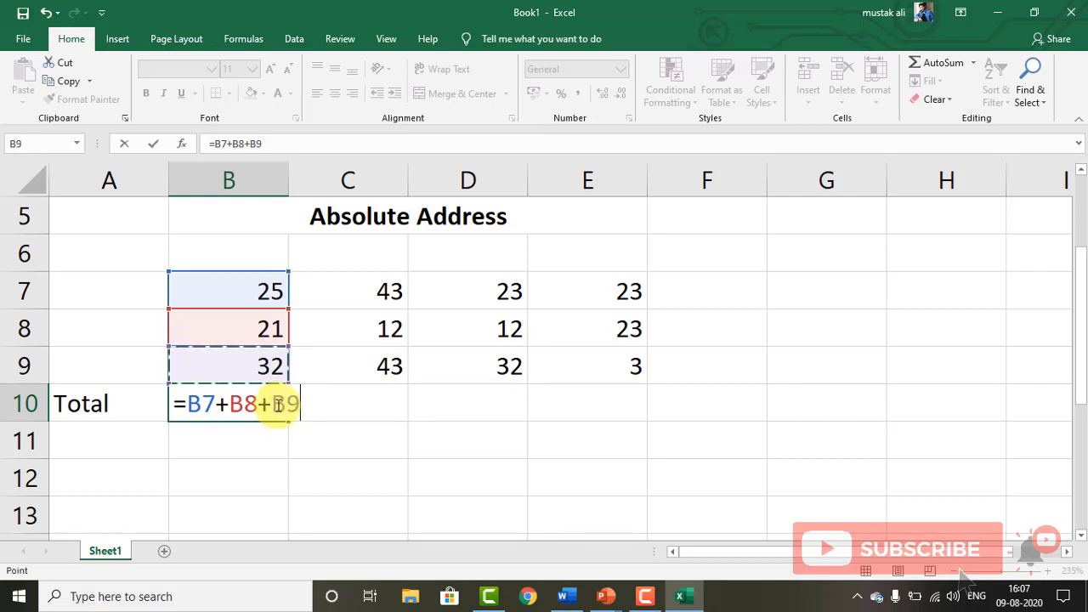
pyautogui.click(284, 405)
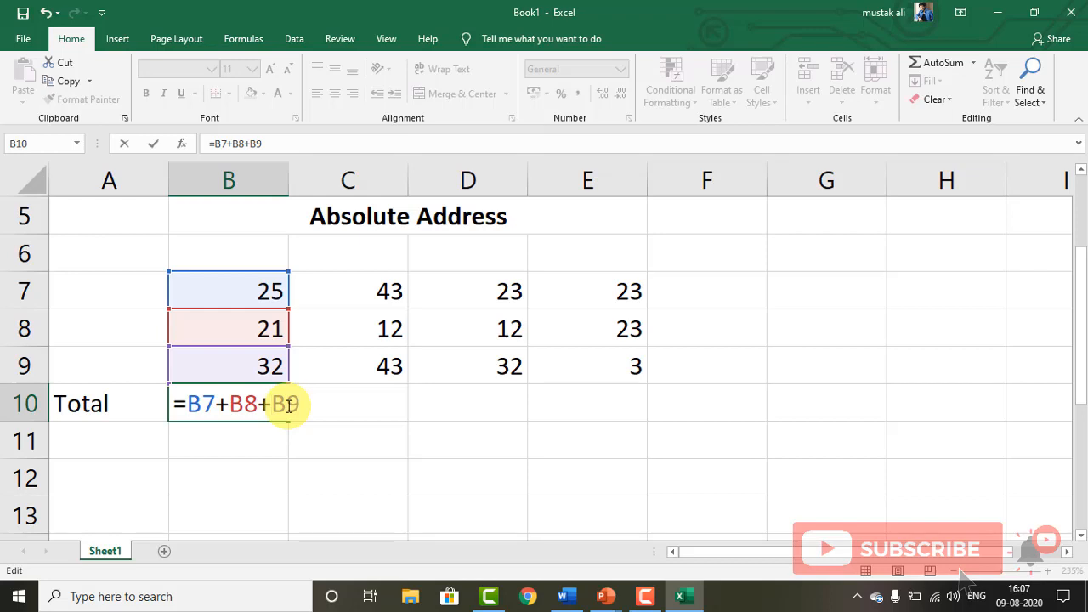
pyautogui.write('$')
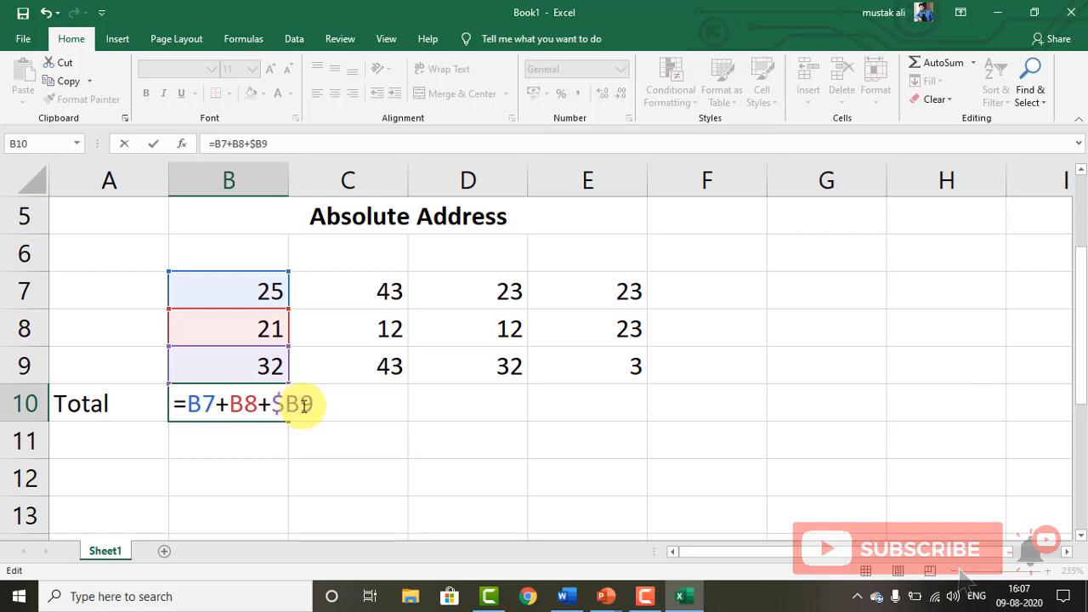
pyautogui.click(304, 406)
pyautogui.write('#')
pyautogui.press('BackSpace')
pyautogui.write('$')
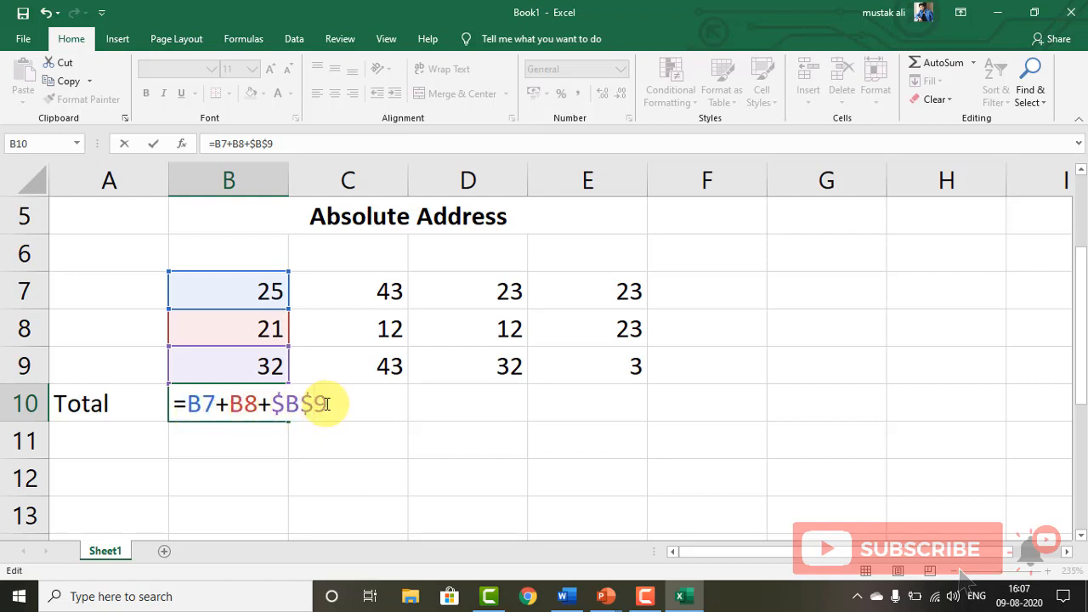
pyautogui.press('Return')
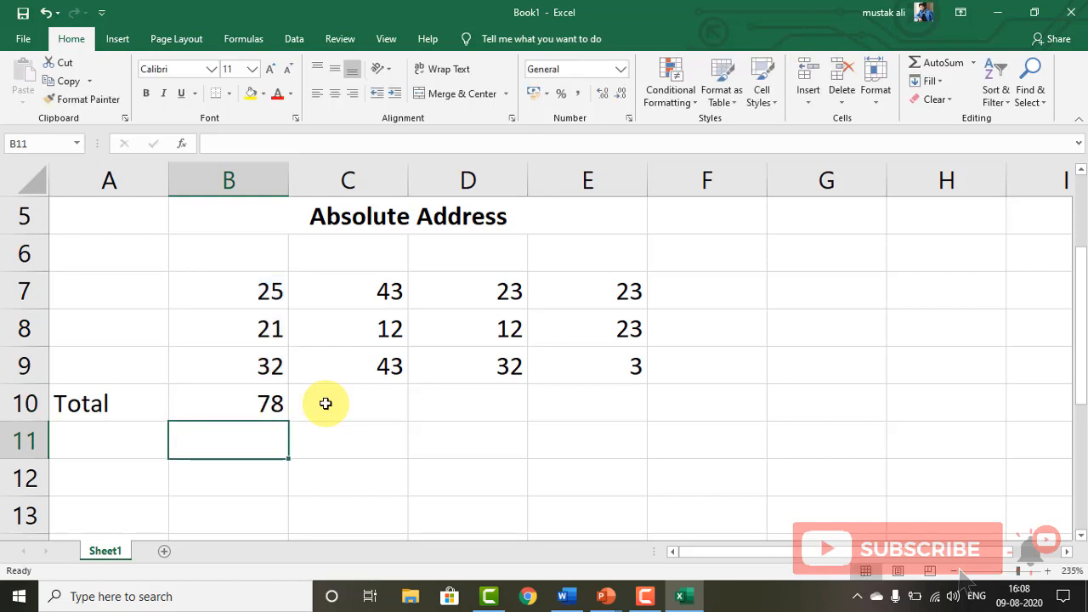
# Check the references in the B10 mixed formula and copy the formula into C10.
pyautogui.click(253, 412)
pyautogui.doubleClick(253, 411)
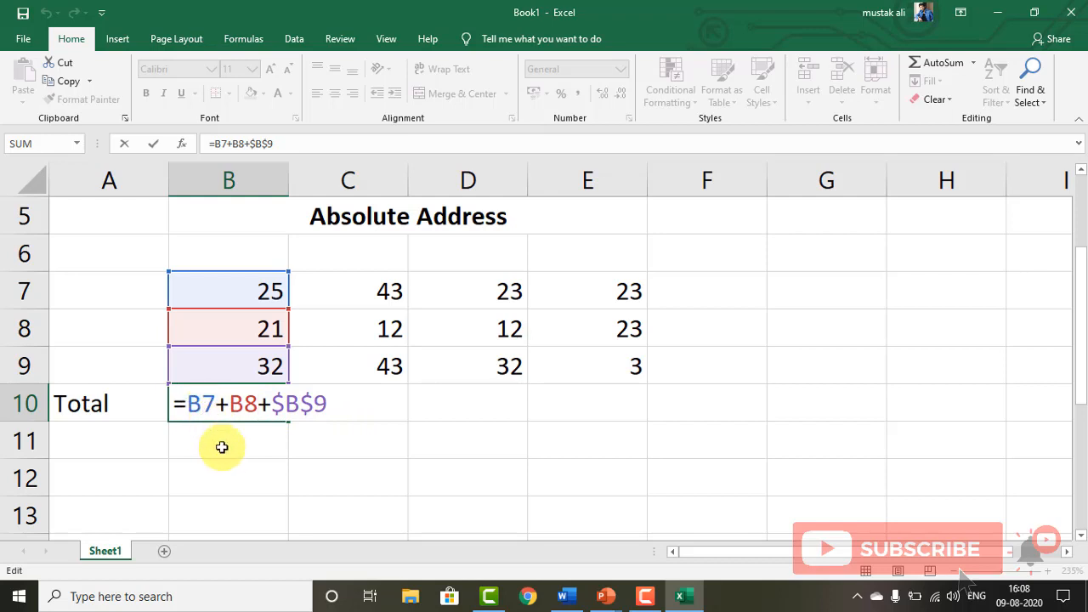
pyautogui.hotkey('ctrl', 'Return')
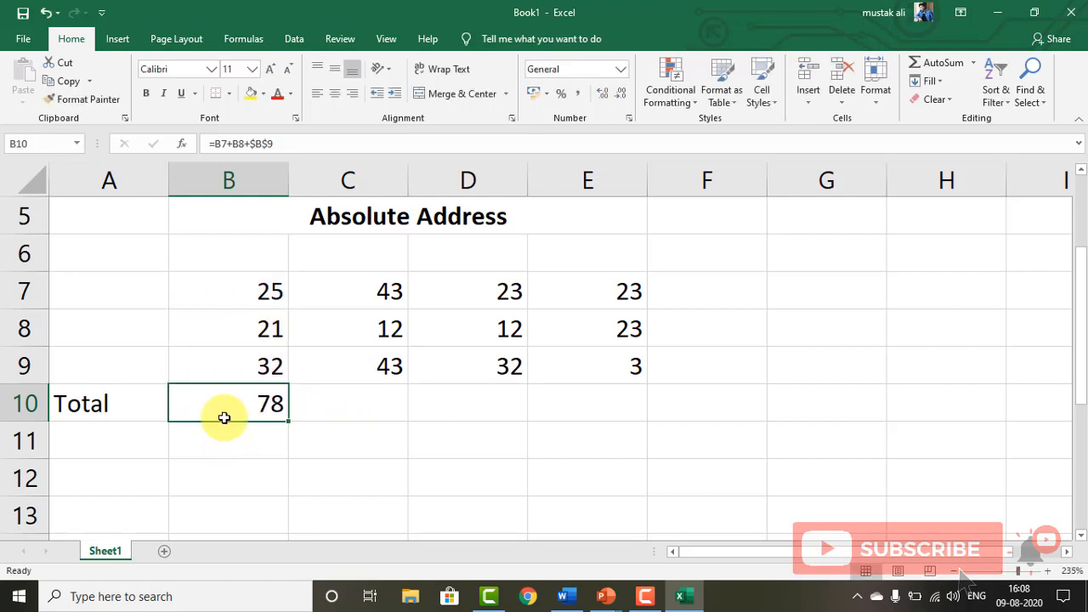
pyautogui.click(64, 79)
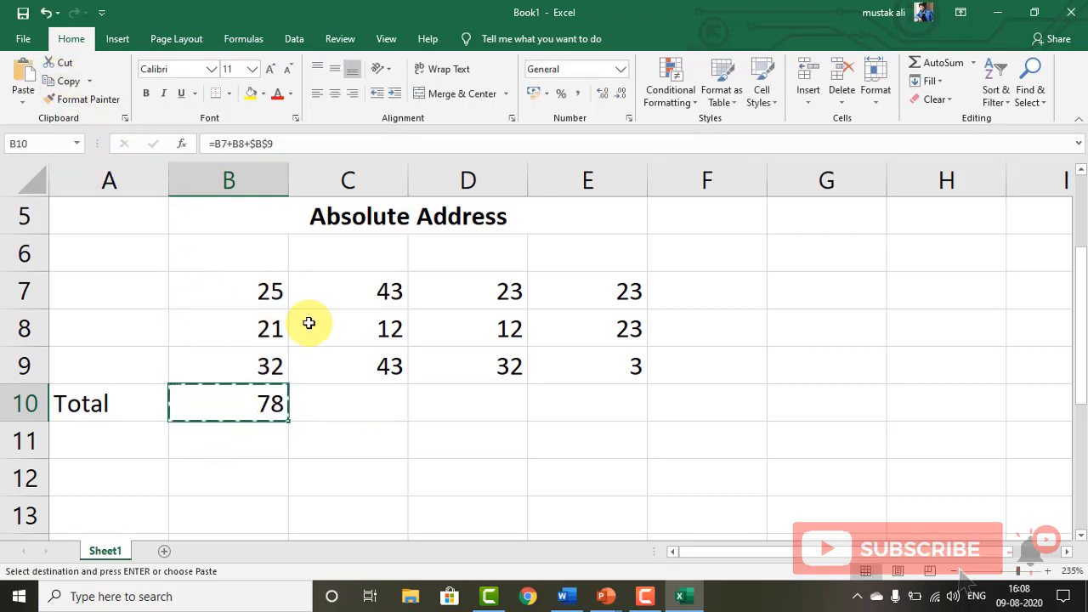
pyautogui.click(339, 410)
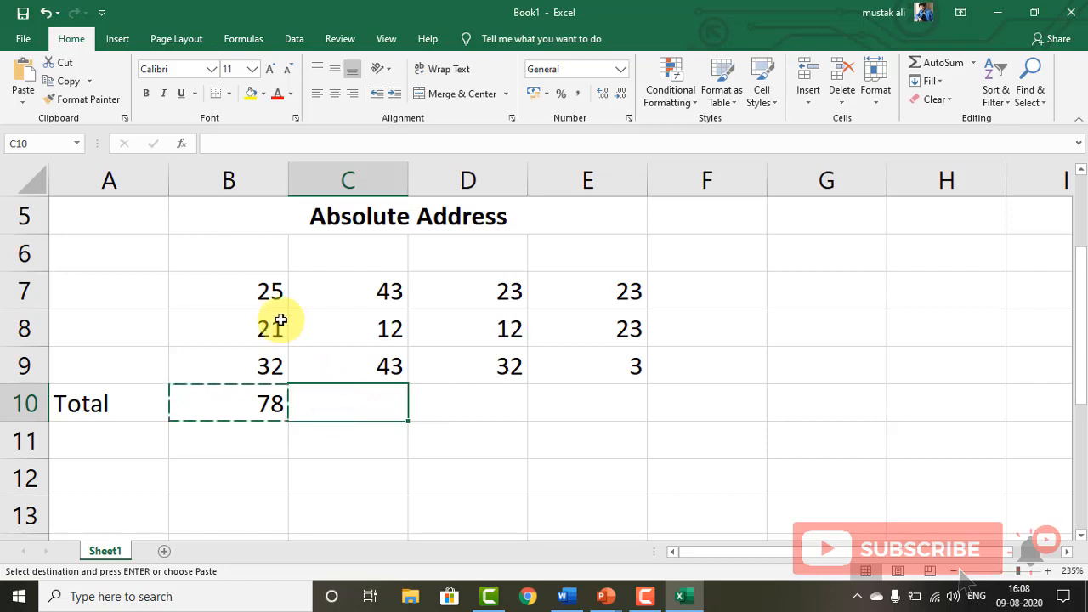
pyautogui.click(34, 75)
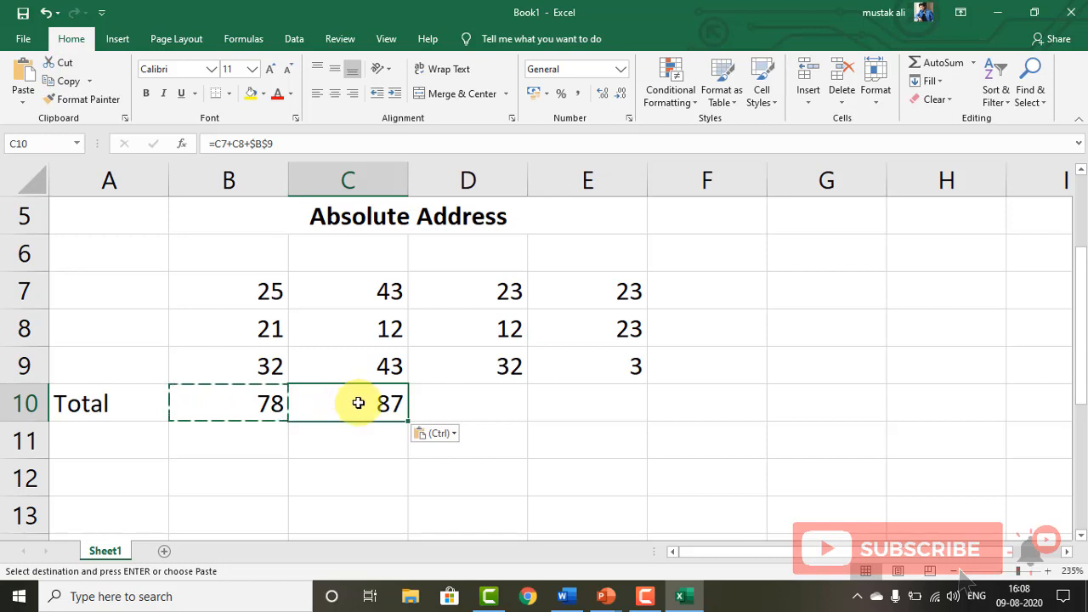
# Compare the relative cells B7:B8 and C7:C8, and examine which cells the copied C10 formula references.
pyautogui.click(242, 292)
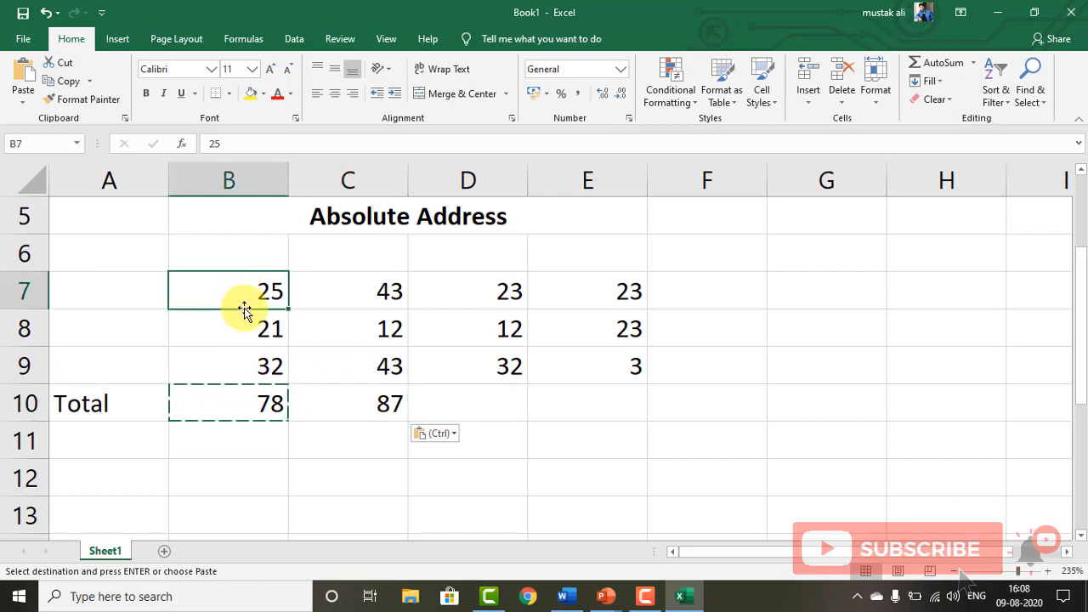
pyautogui.click(243, 326)
pyautogui.click(246, 297)
pyautogui.click(249, 331)
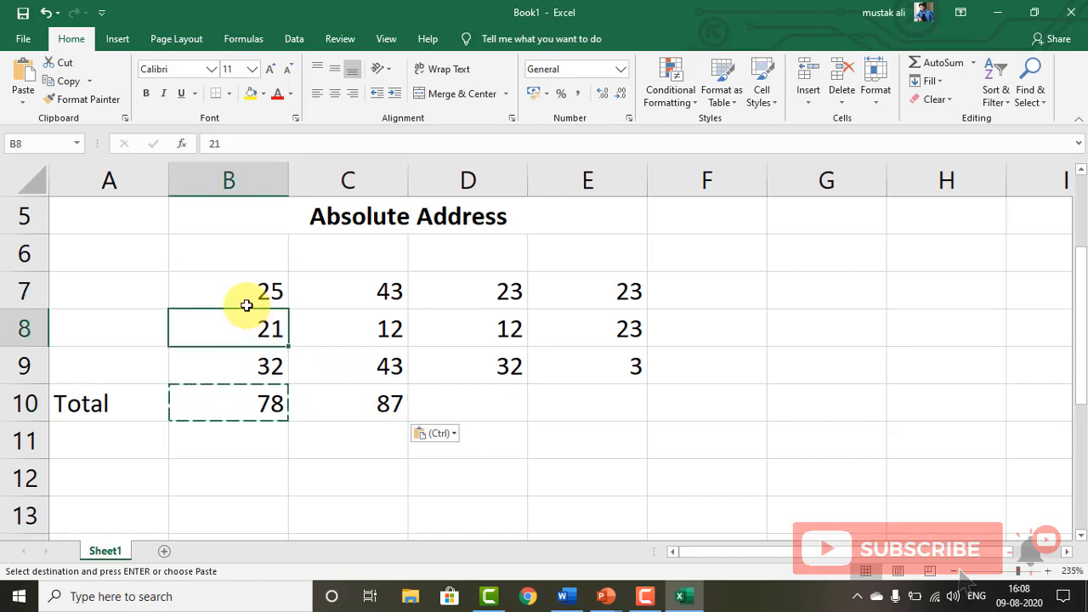
pyautogui.click(248, 299)
pyautogui.click(251, 332)
pyautogui.moveTo(366, 292); pyautogui.dragTo(365, 316)
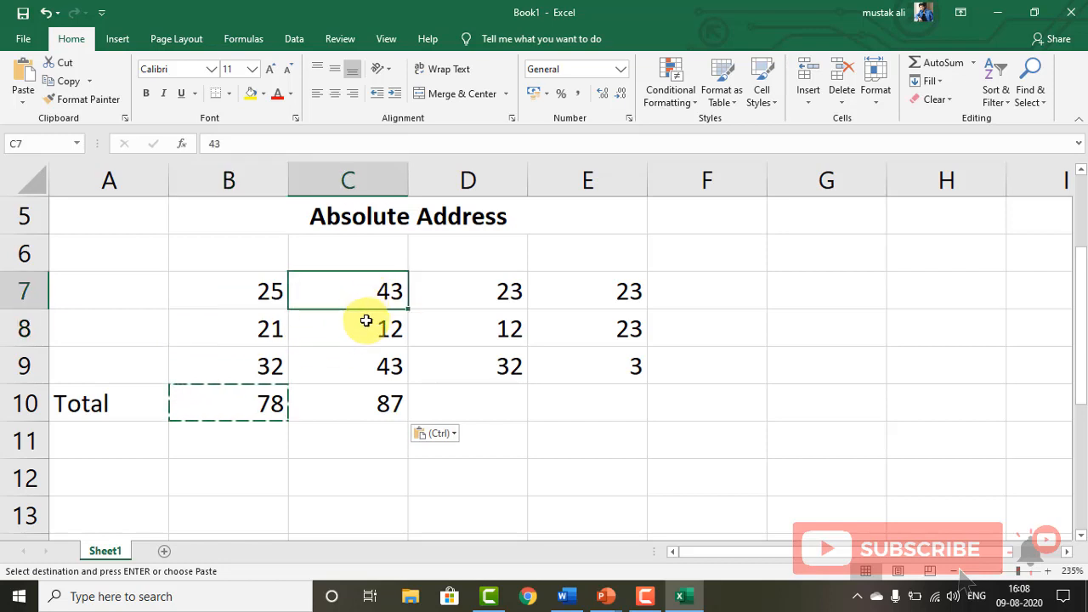
pyautogui.click(356, 315)
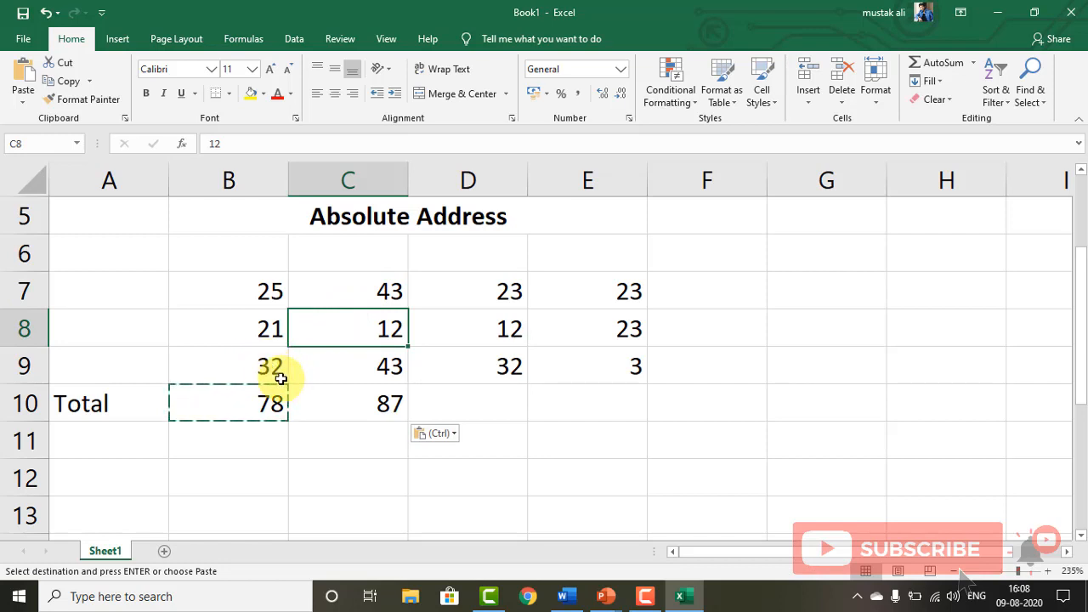
pyautogui.click(383, 398)
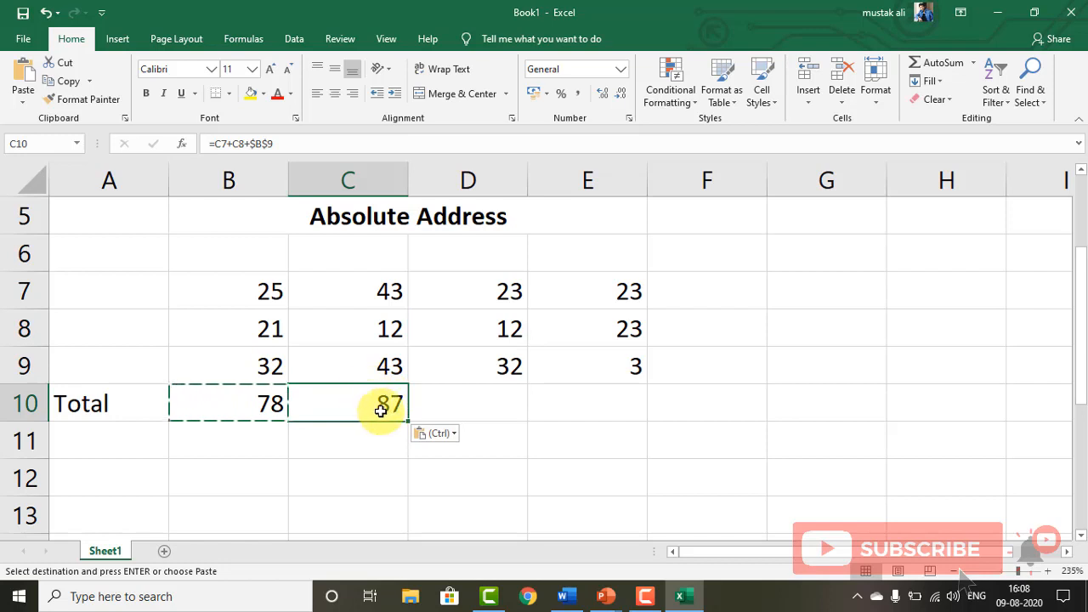
pyautogui.moveTo(387, 294); pyautogui.dragTo(382, 334)
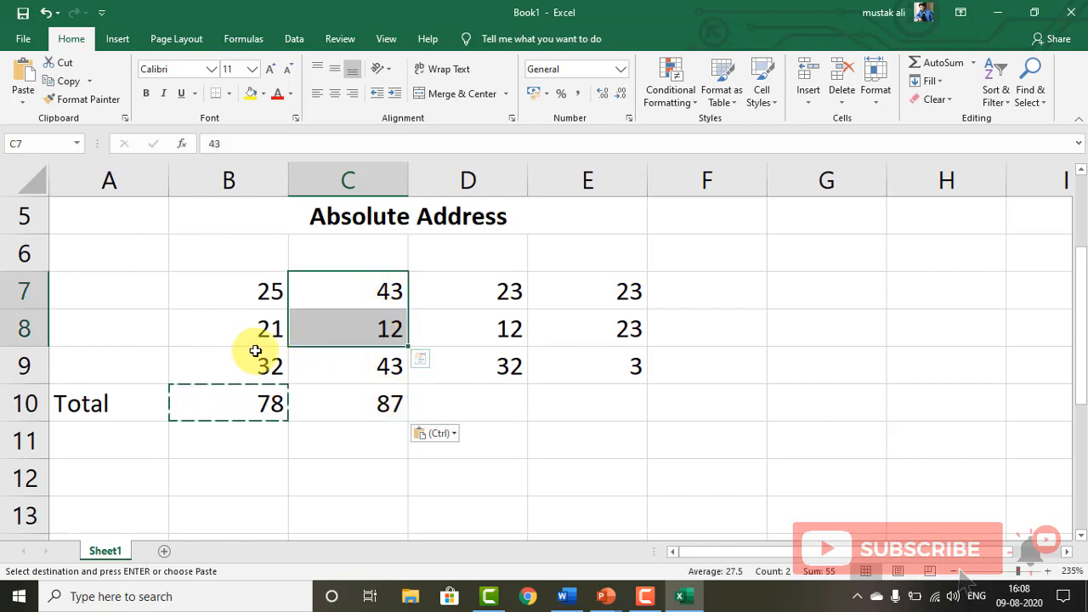
pyautogui.doubleClick(340, 403)
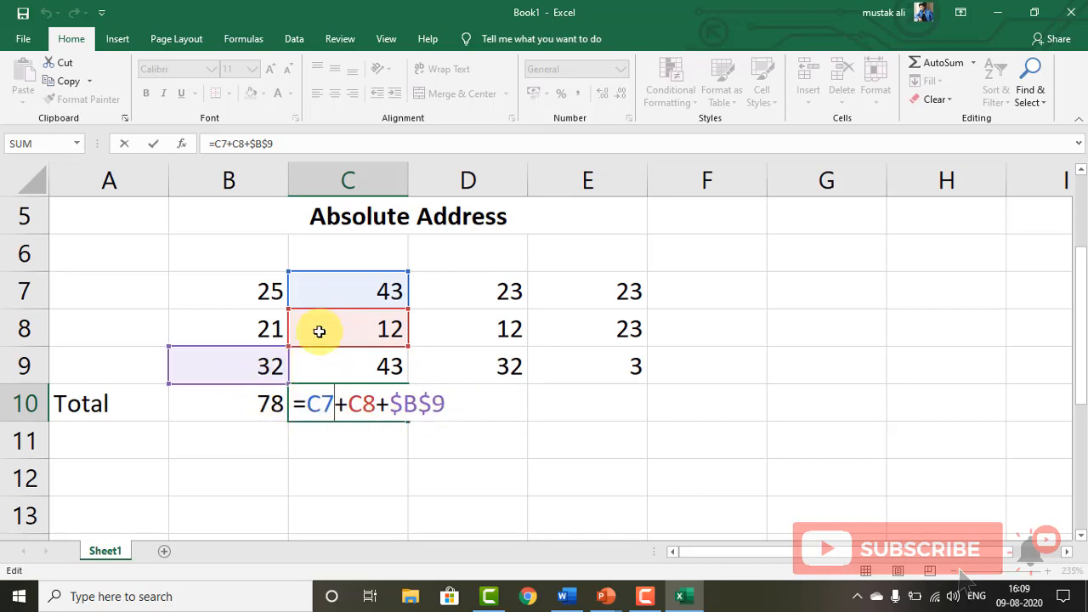
pyautogui.hotkey('ctrl', 'Return')
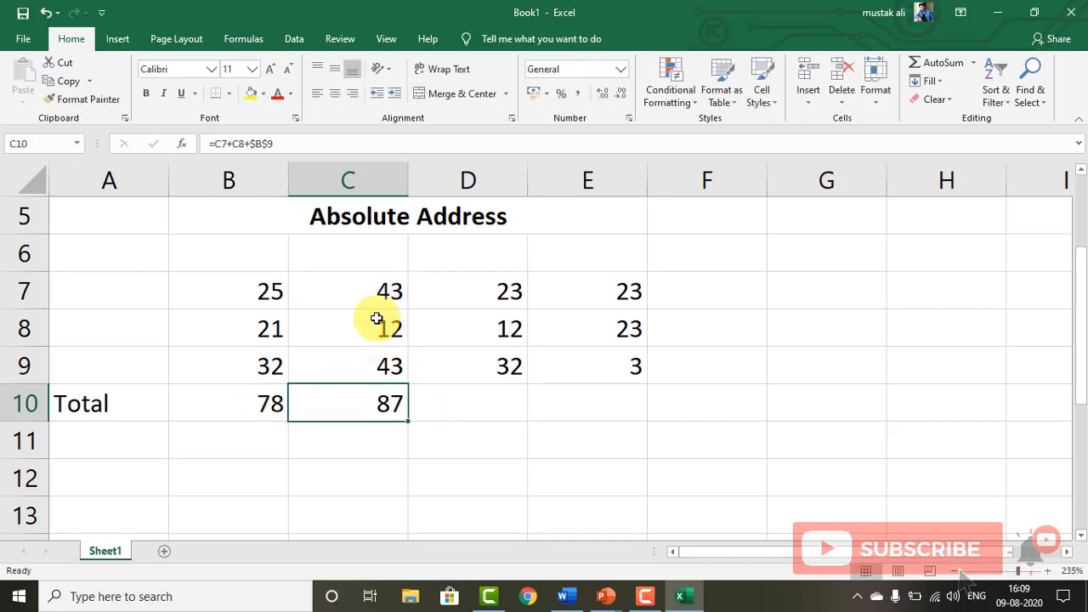
# Copy the mixed-reference total formula from B10 into D10 and check which cells the copy references.
pyautogui.click(268, 400)
pyautogui.click(68, 82)
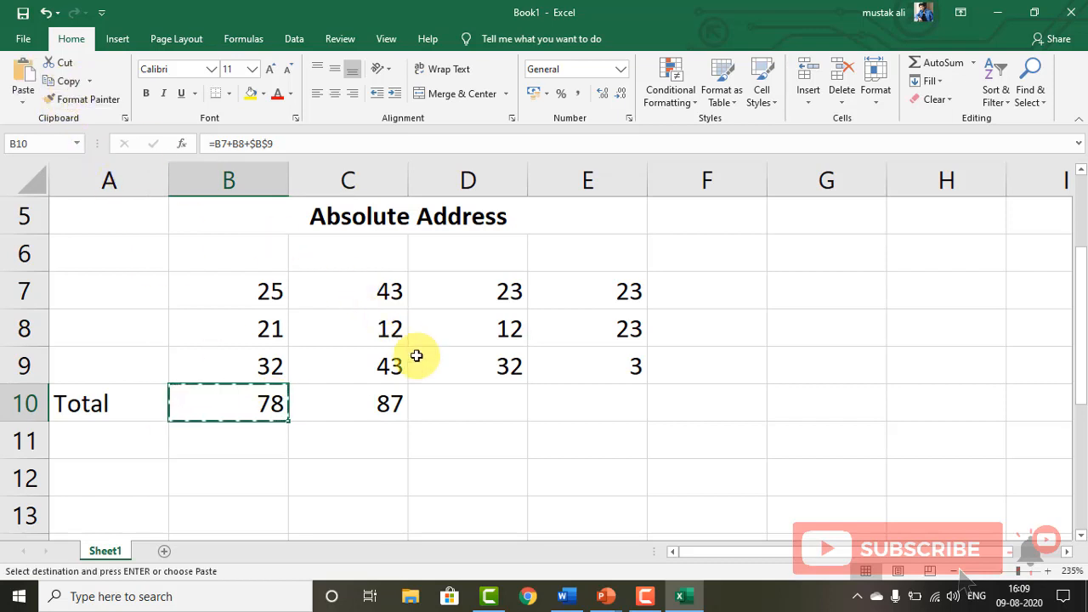
pyautogui.click(444, 395)
pyautogui.click(23, 74)
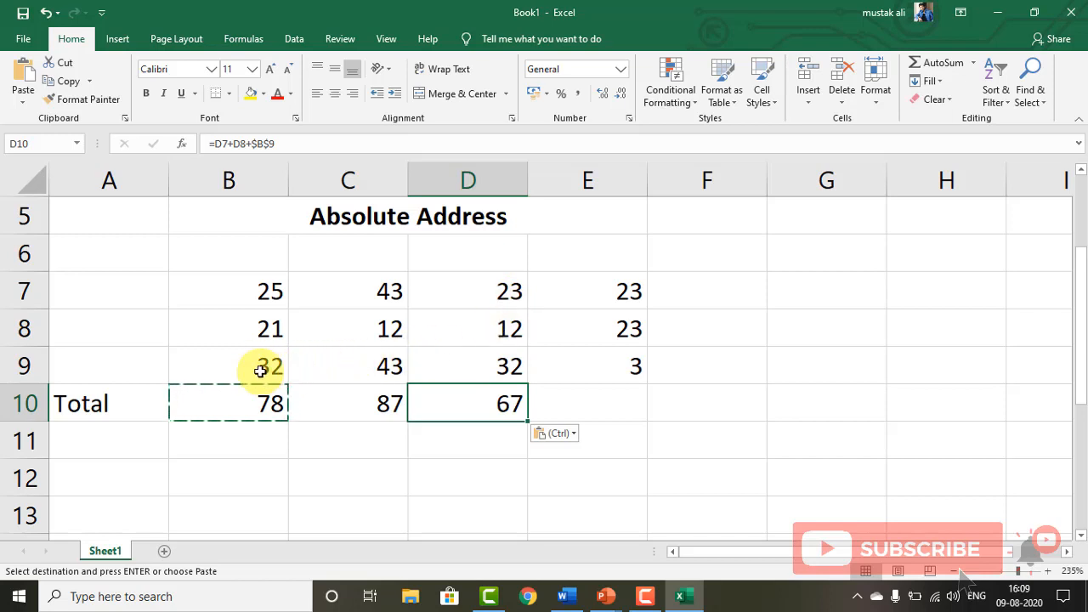
pyautogui.doubleClick(506, 403)
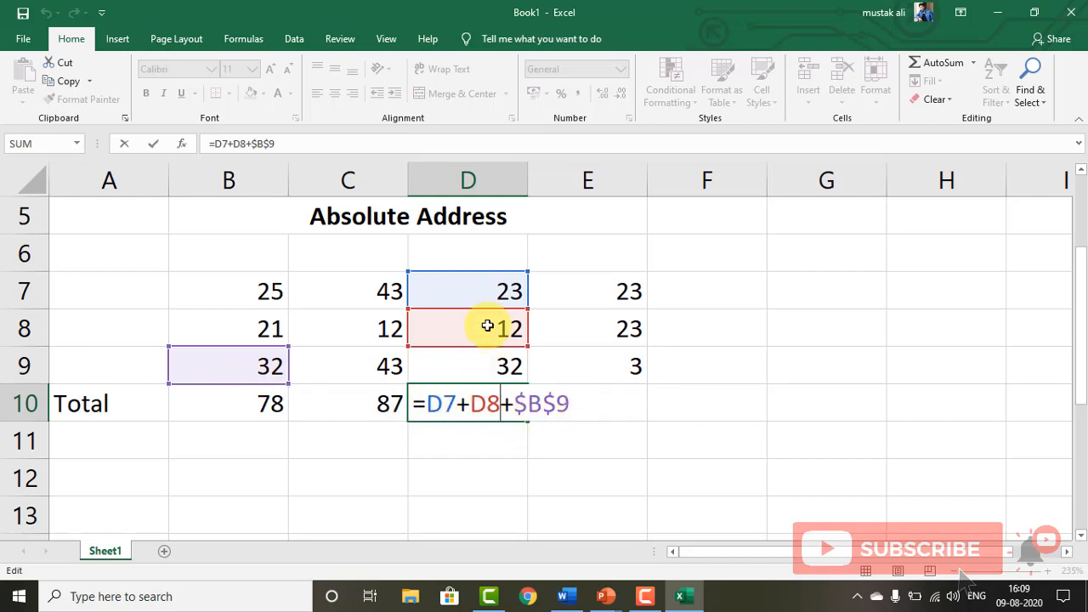
pyautogui.hotkey('ctrl', 'Return')
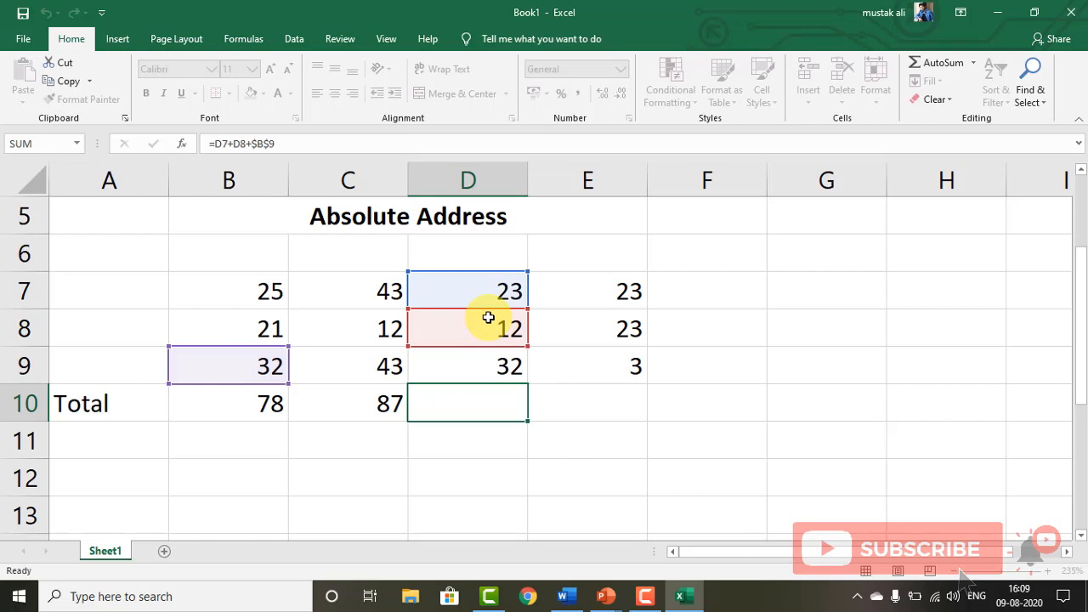
# Examine the relative and absolute references in the B10 formula and compare them with C10 and the fixed cell B9.
pyautogui.doubleClick(261, 403)
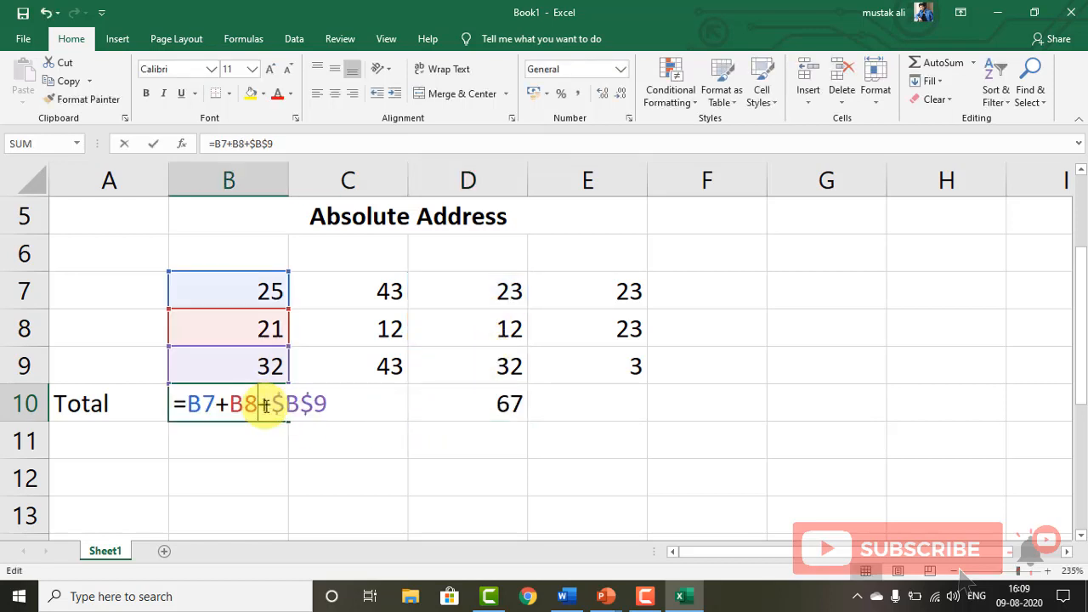
pyautogui.press('Escape')
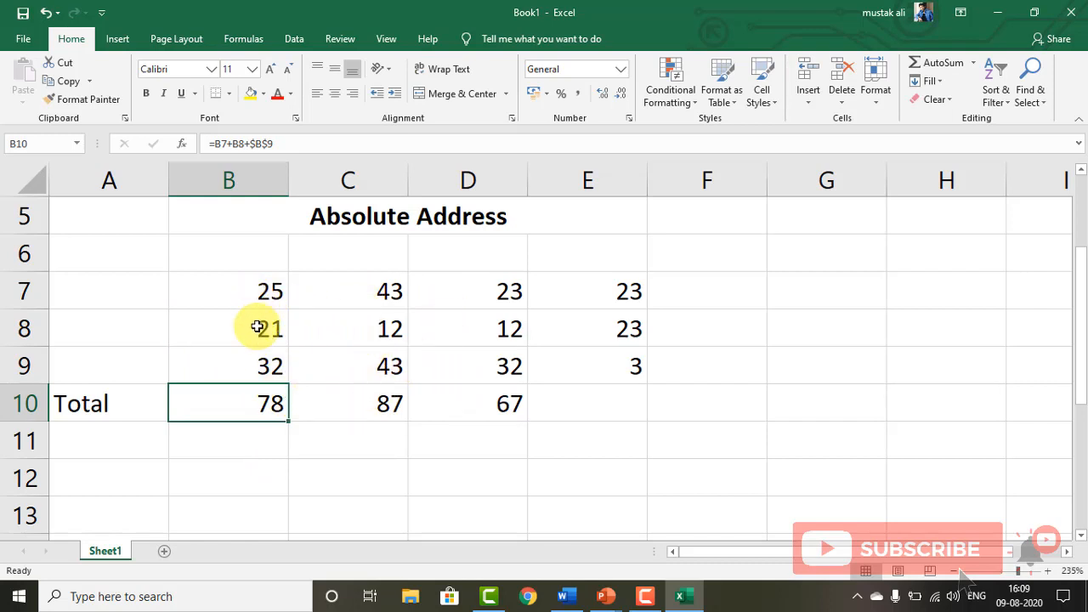
pyautogui.doubleClick(268, 408)
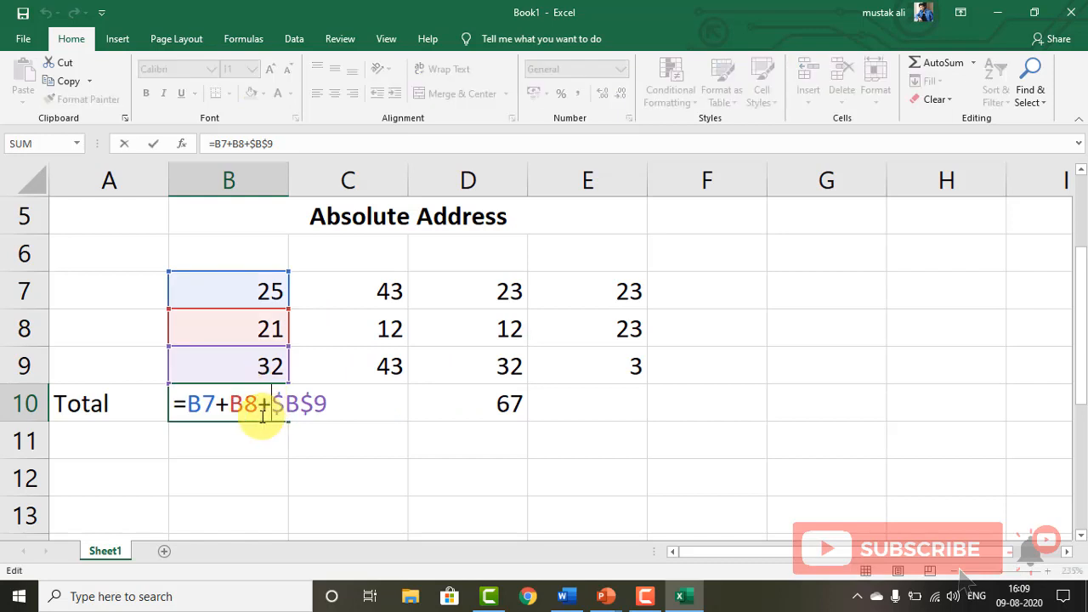
pyautogui.press('Escape')
pyautogui.click(353, 413)
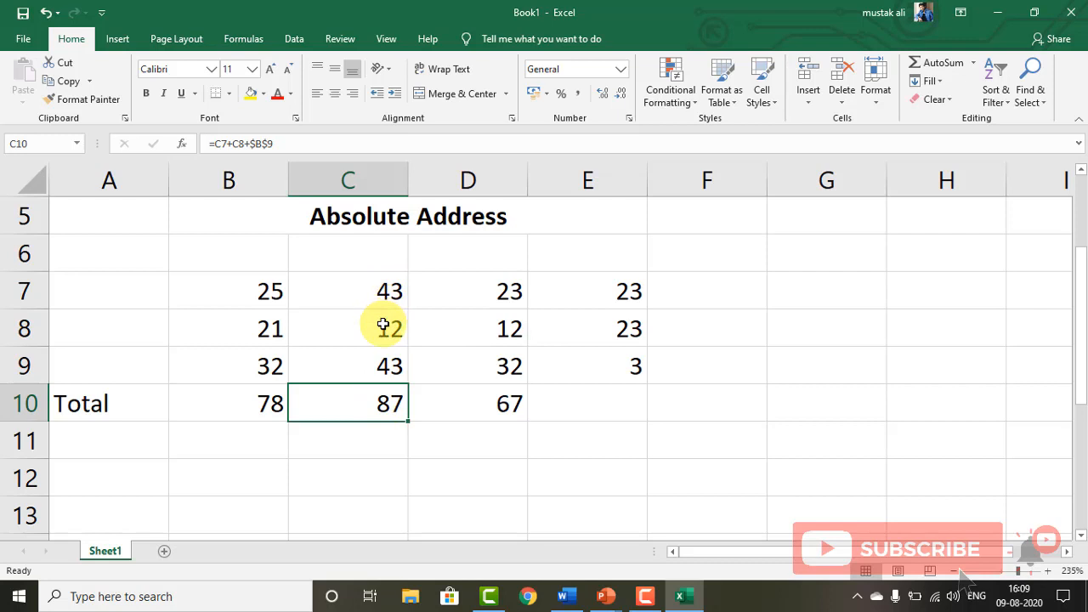
pyautogui.click(266, 360)
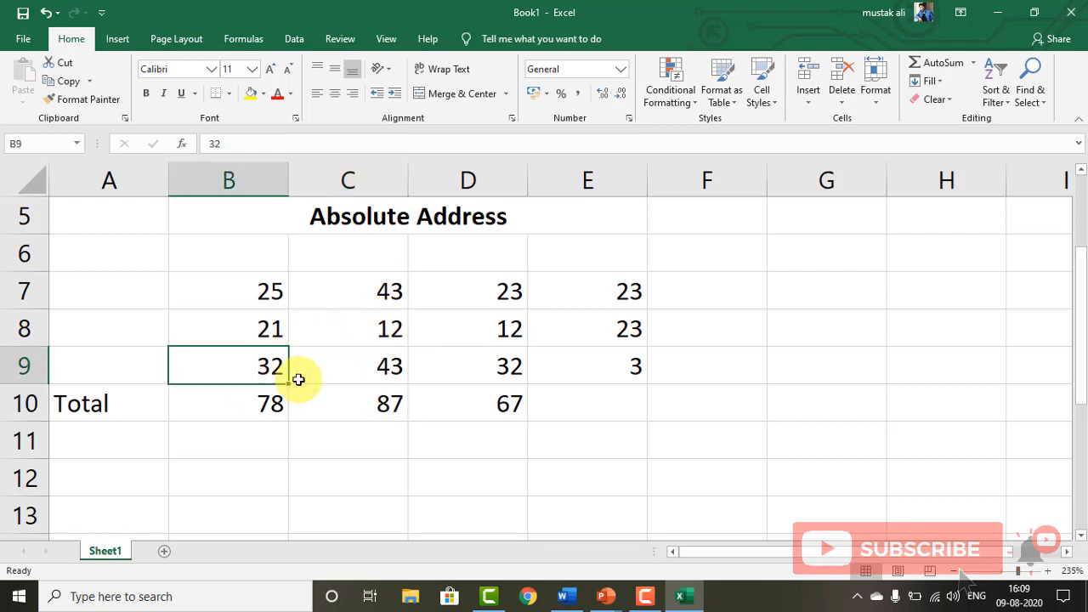
pyautogui.click(372, 405)
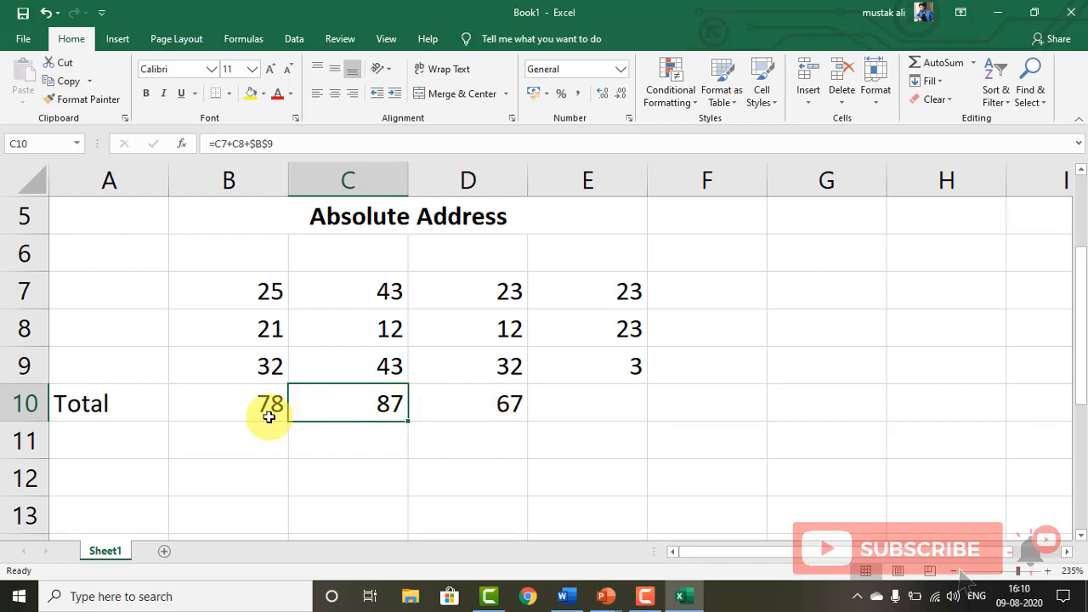
# Copy the mixed-reference total formula from B10 into E10 and recheck the references in B10.
pyautogui.click(239, 404)
pyautogui.click(64, 81)
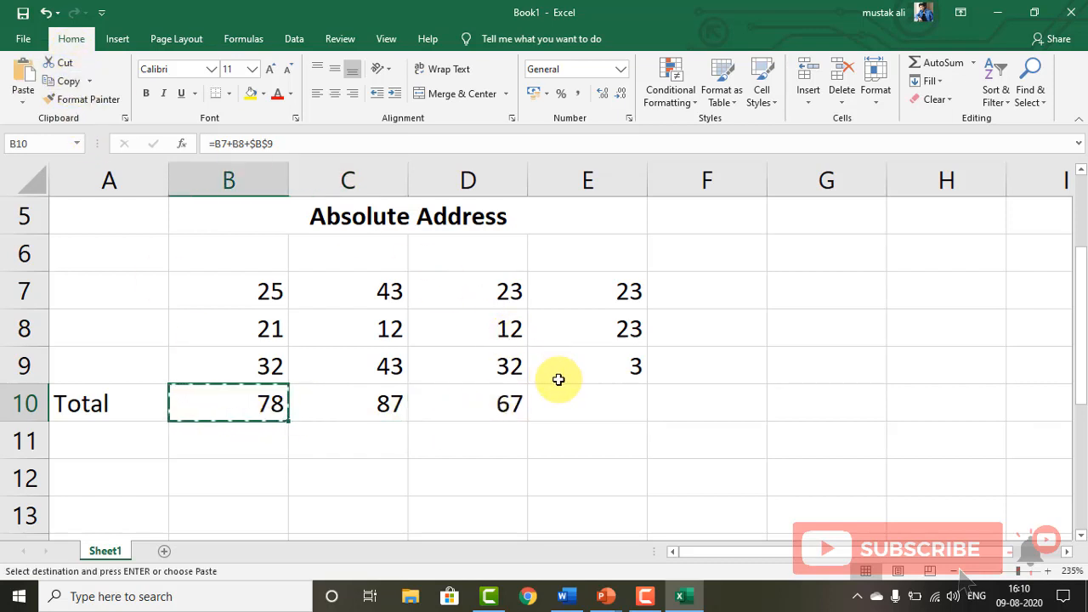
pyautogui.click(563, 405)
pyautogui.click(24, 85)
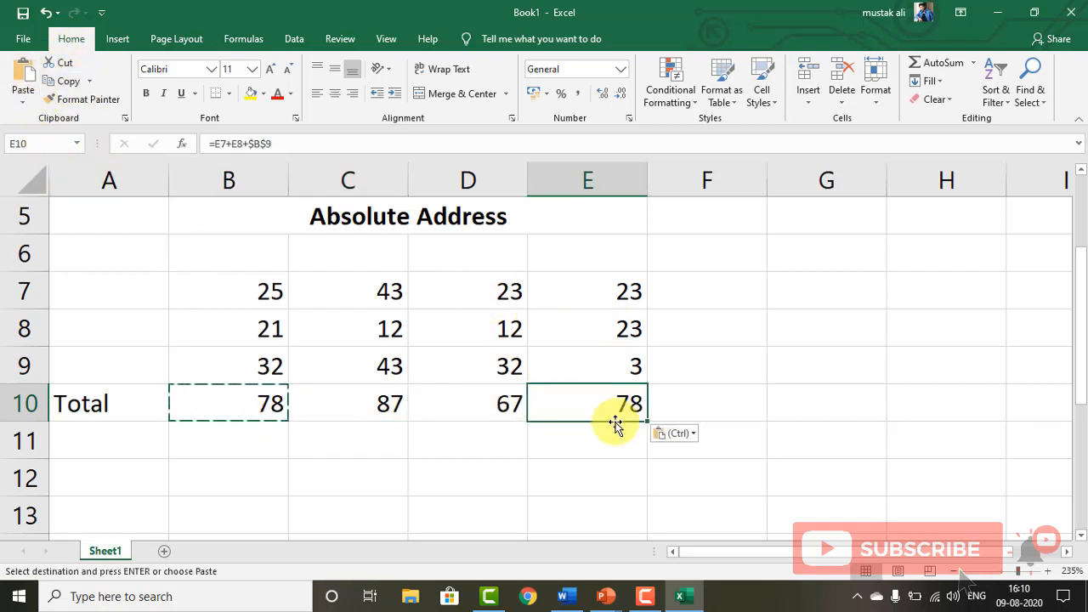
pyautogui.doubleClick(266, 416)
pyautogui.press('Escape')
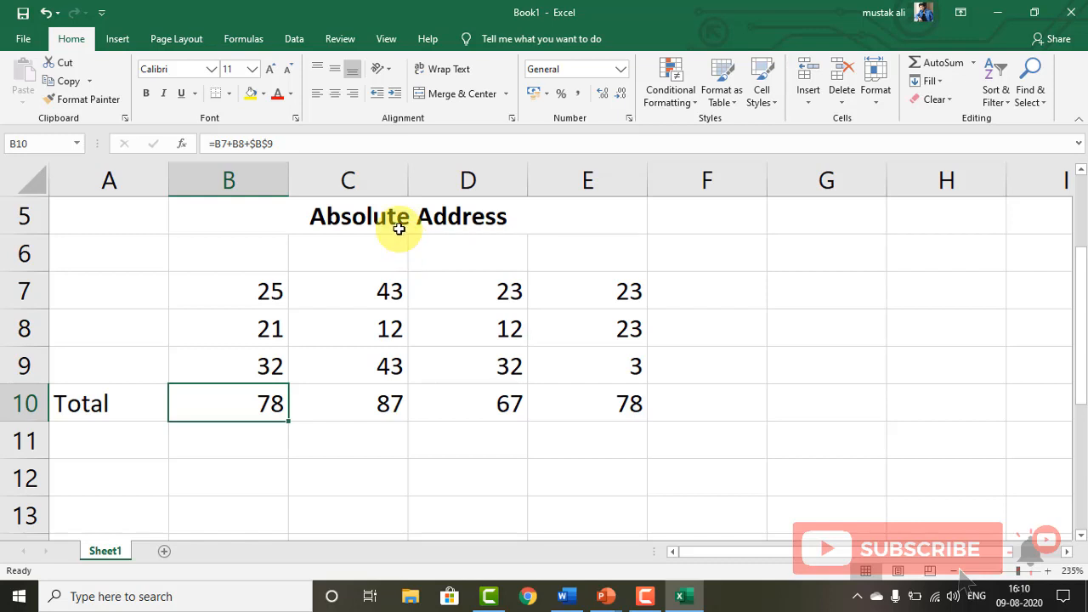
# Compare the Absolute Address block B5:E10 with the relative-reference totals above it, including the formula in C4.
pyautogui.moveTo(393, 214); pyautogui.dragTo(411, 390)
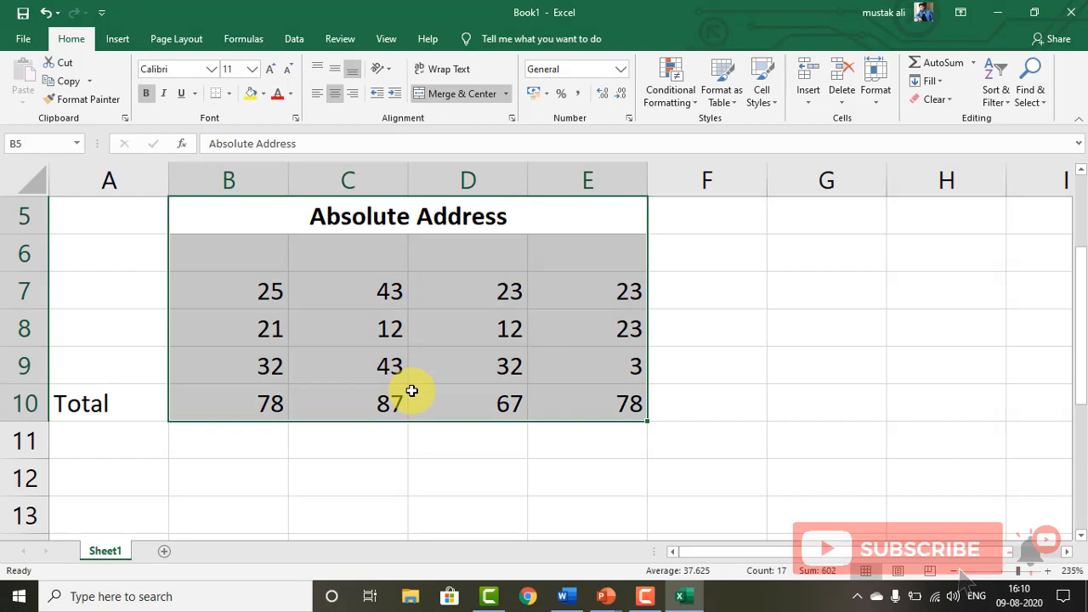
pyautogui.scroll(1, 413, 423)
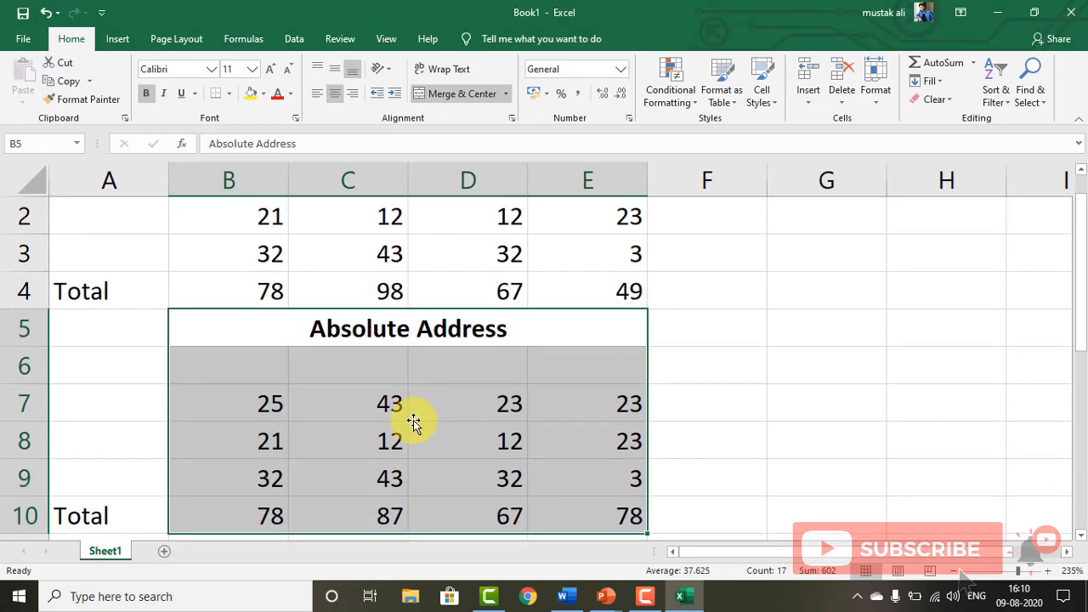
pyautogui.scroll(-1, 414, 423)
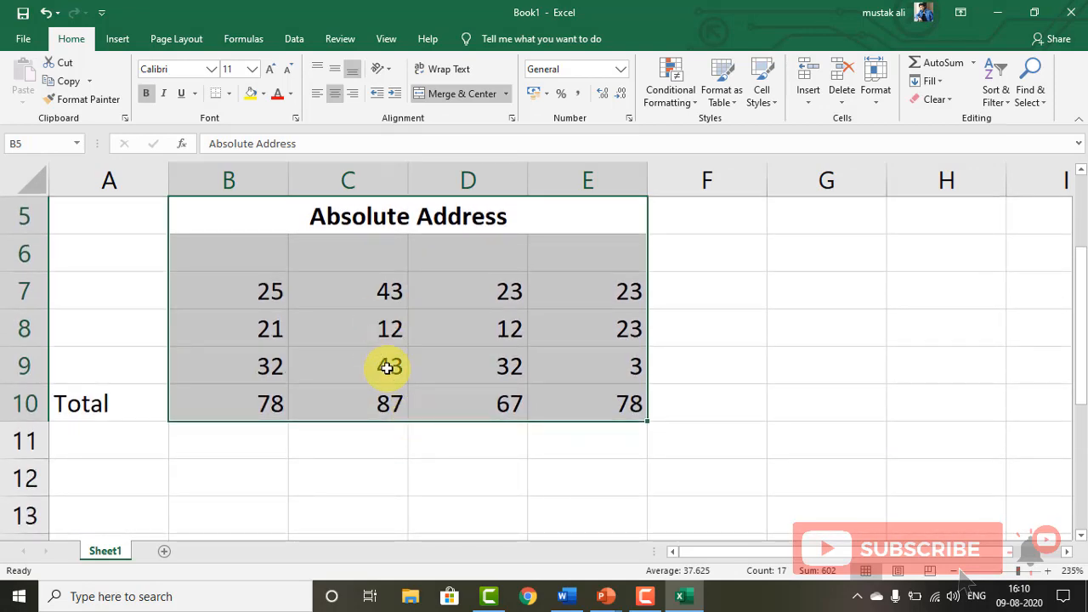
pyautogui.scroll(2, 396, 364)
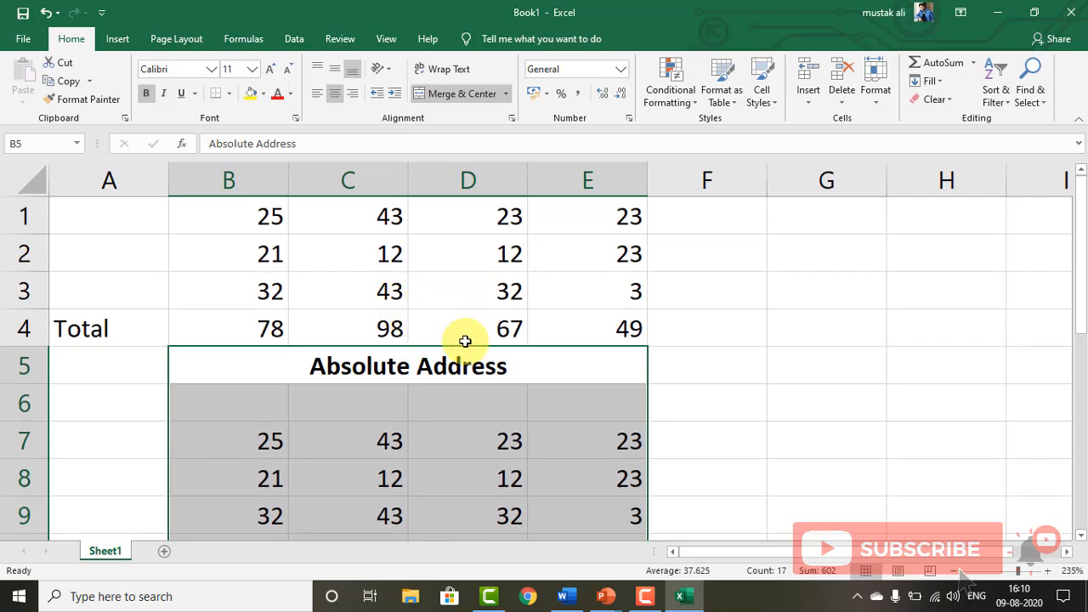
pyautogui.scroll(-4, 463, 341)
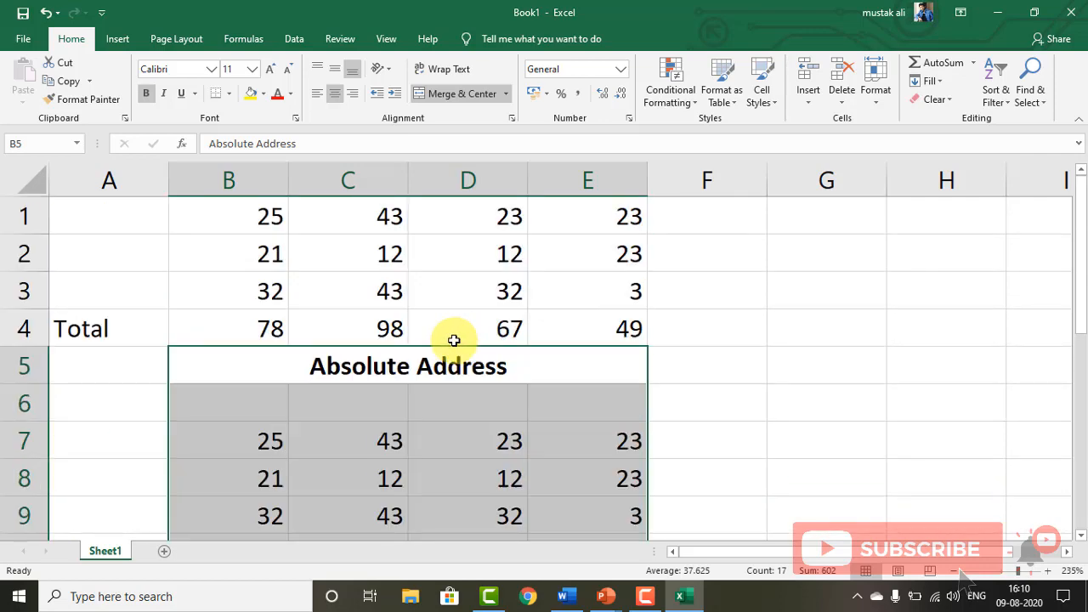
pyautogui.click(402, 331)
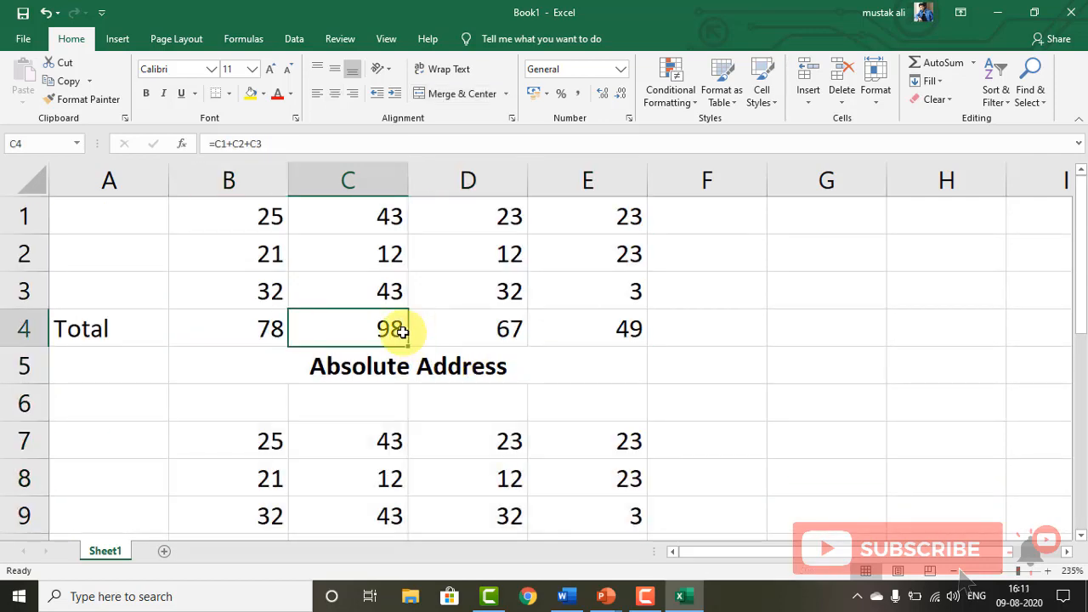